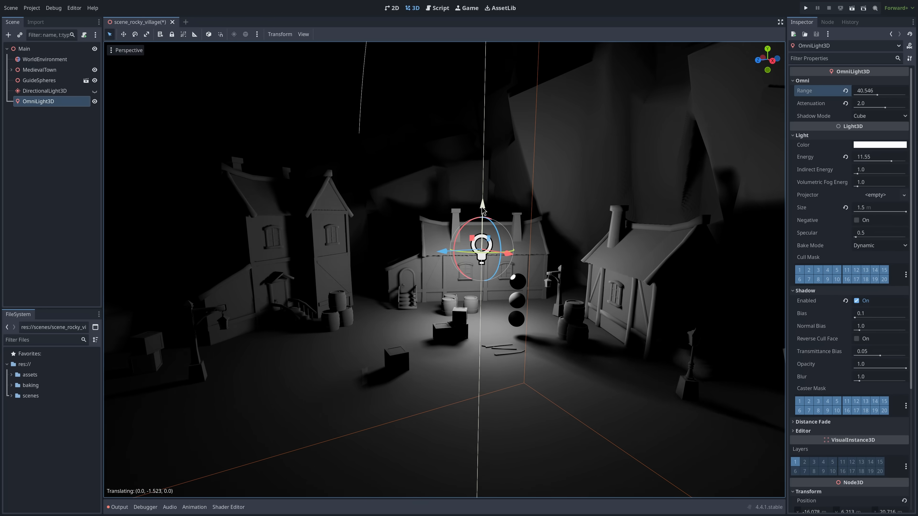
mouse_move(478, 280)
left_mouse_down()
mouse_move(488, 305)
mouse_move(438, 312)
mouse_move(437, 277)
mouse_move(487, 280)
left_mouse_up()
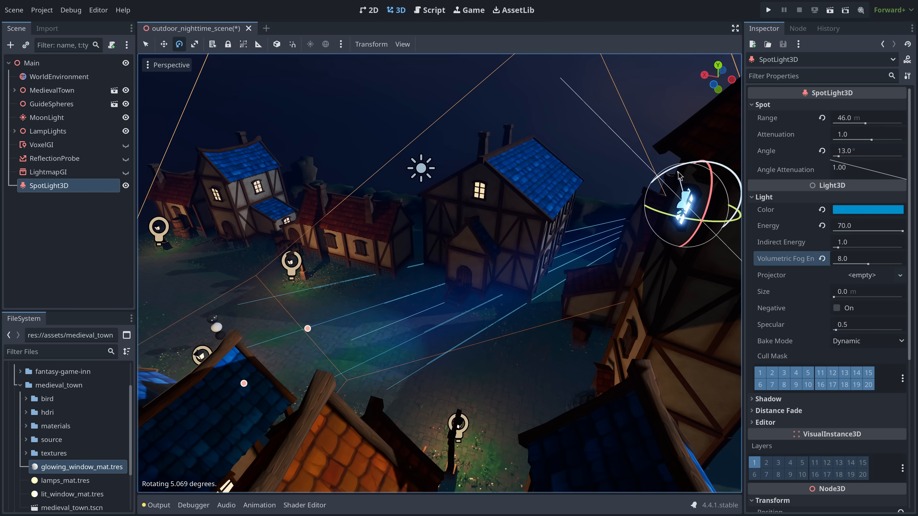
left_click_drag(678, 177, 720, 188)
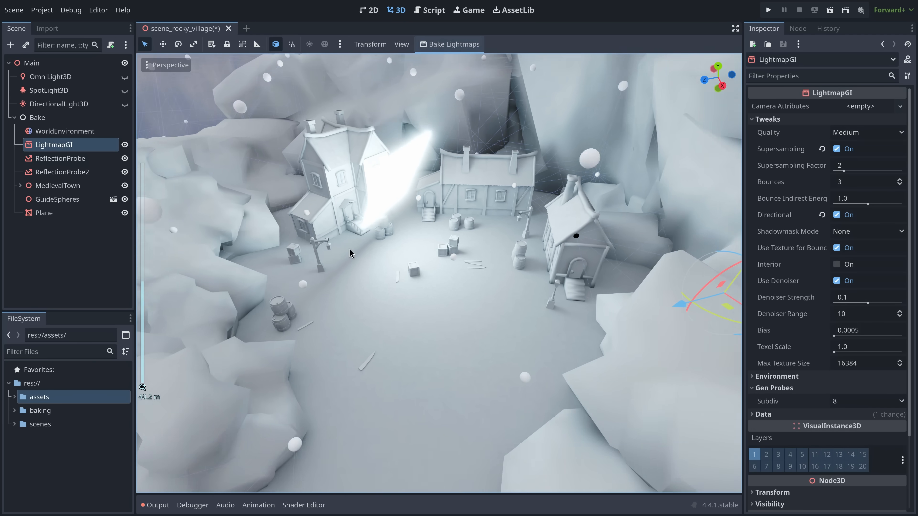
scroll(349, 249, "down", 10)
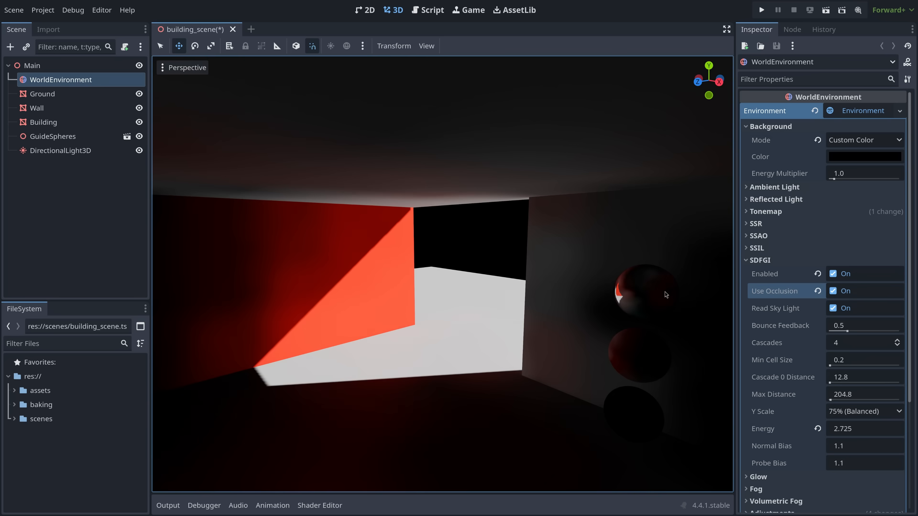
right_click_drag(638, 275, 634, 276)
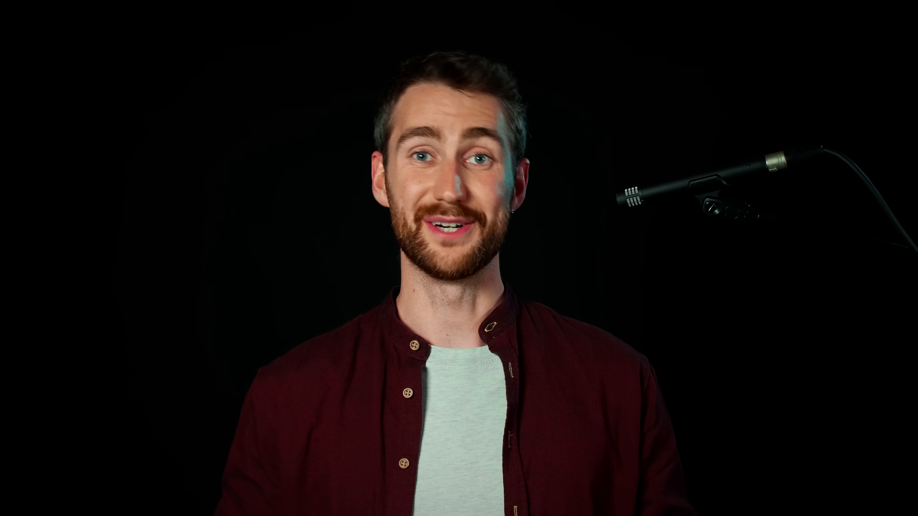
left_click(447, 23)
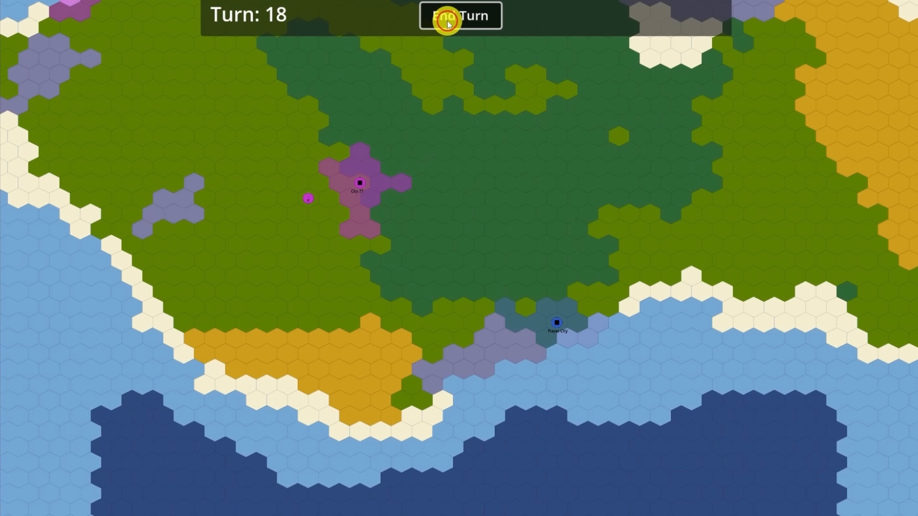
left_click(570, 322)
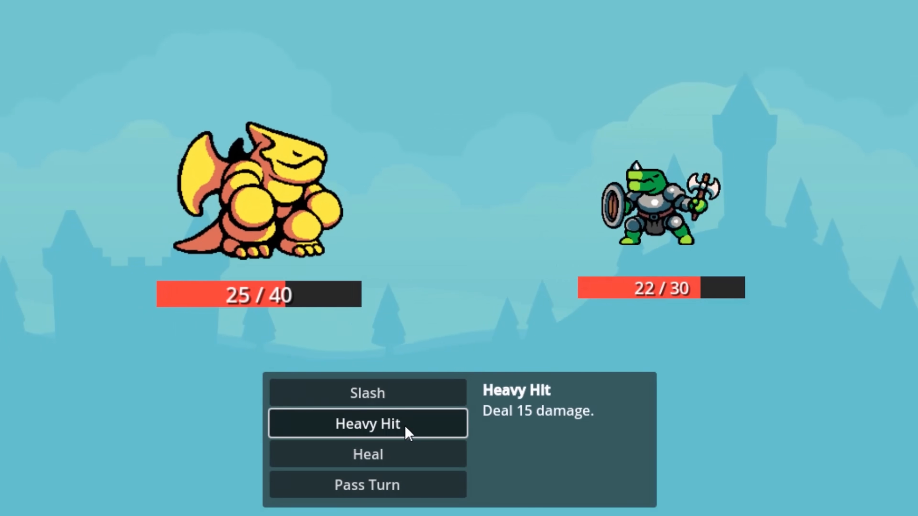
left_click(404, 426)
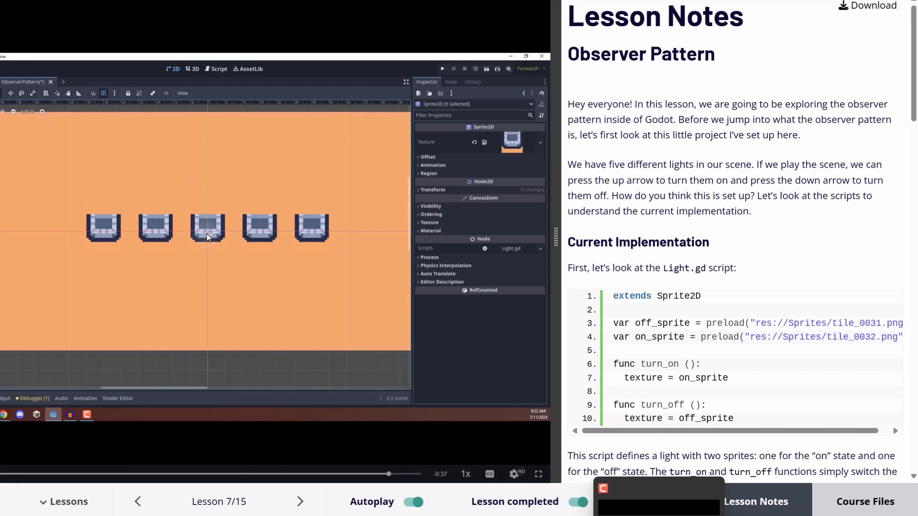
left_click_drag(212, 226, 211, 173)
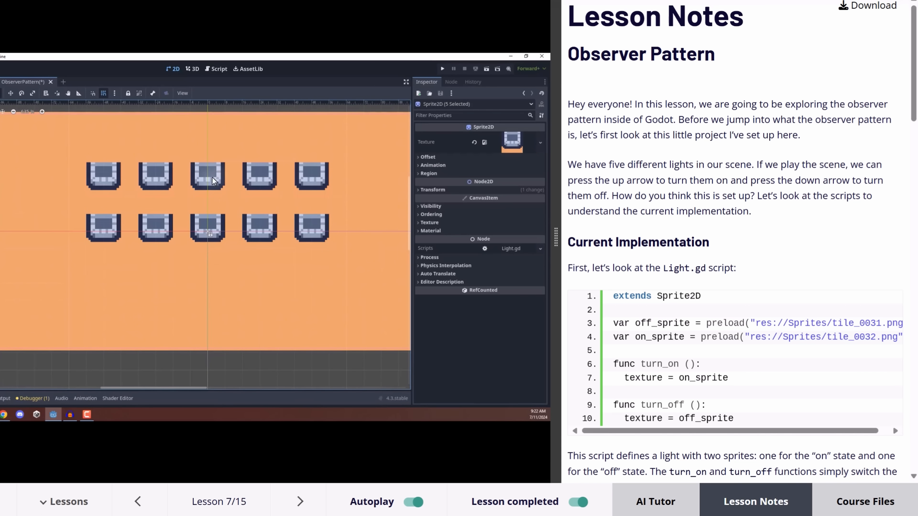
key("F6")
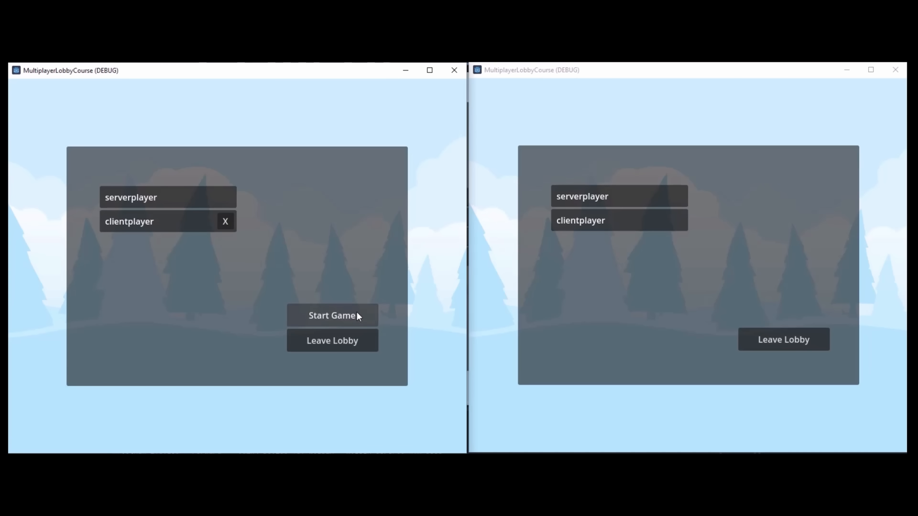
left_click(355, 316)
key("space")
key("Left")
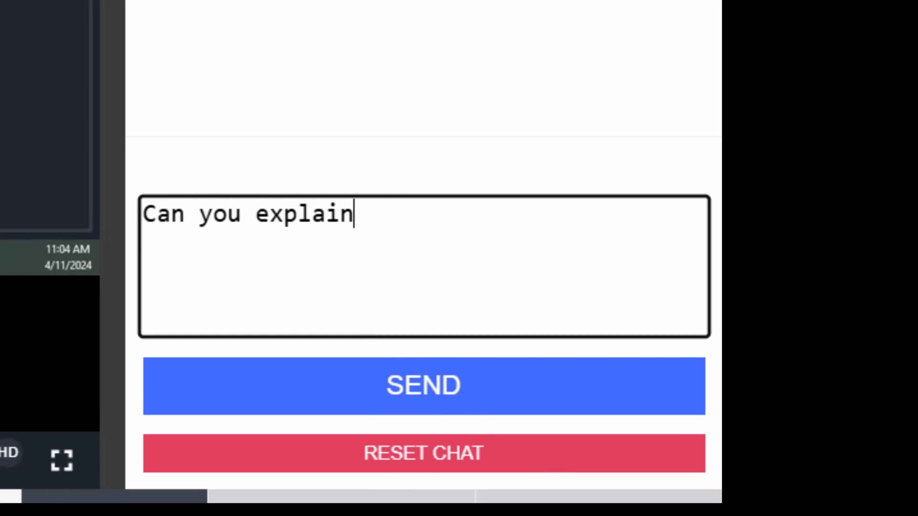
type("?")
left_click(596, 394)
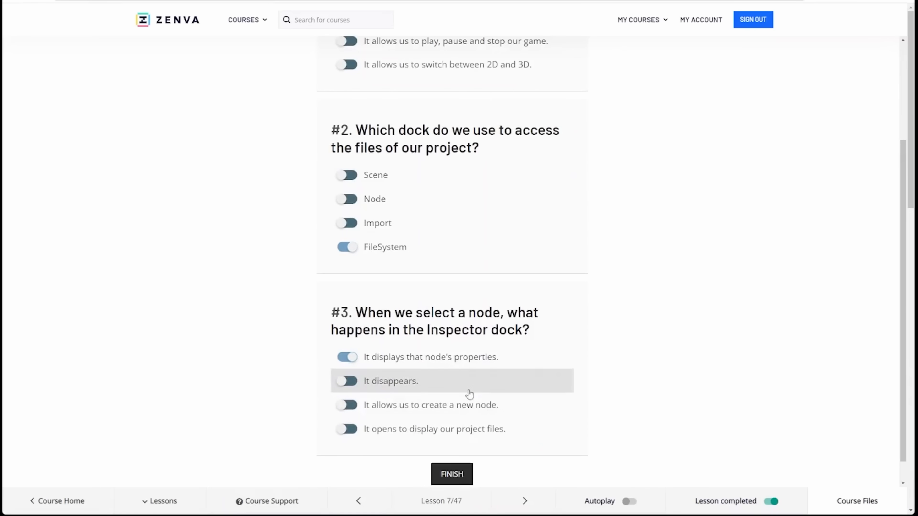
left_click(453, 480)
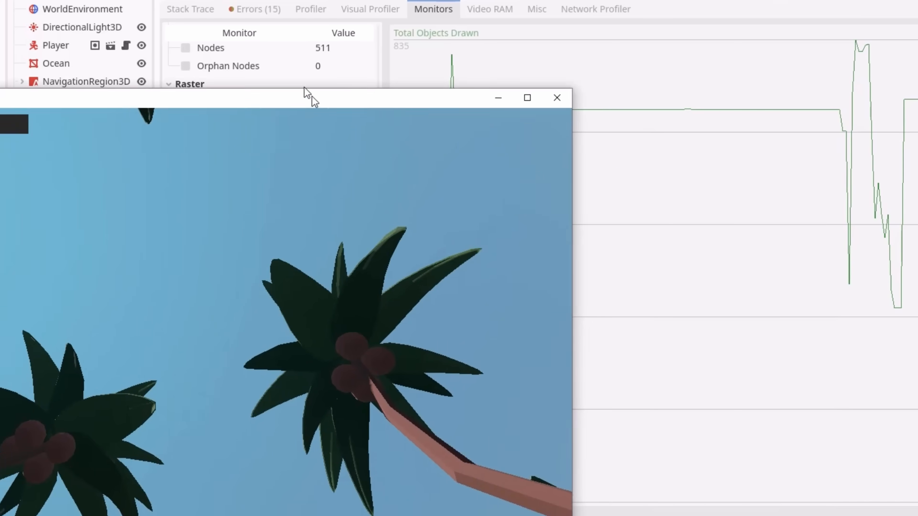
left_click_drag(311, 96, 276, 69)
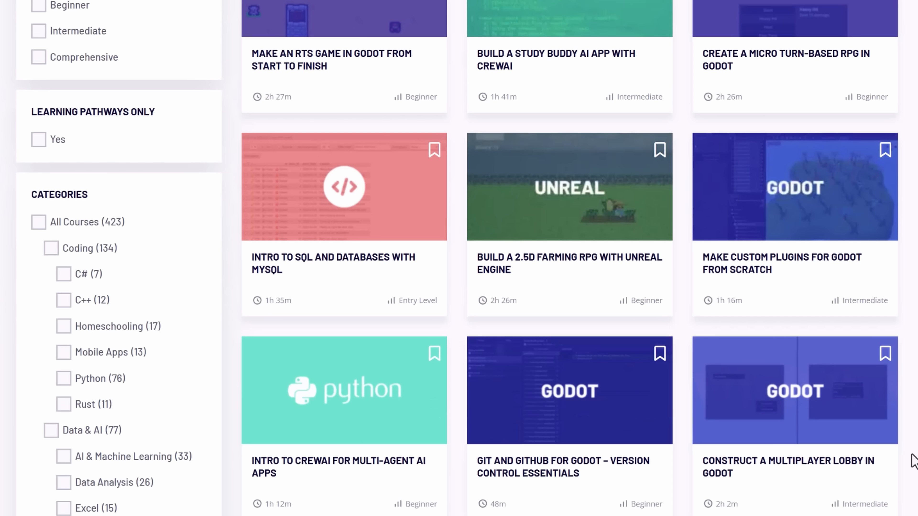
scroll(914, 461, "down", 8)
scroll(914, 461, "down", 10)
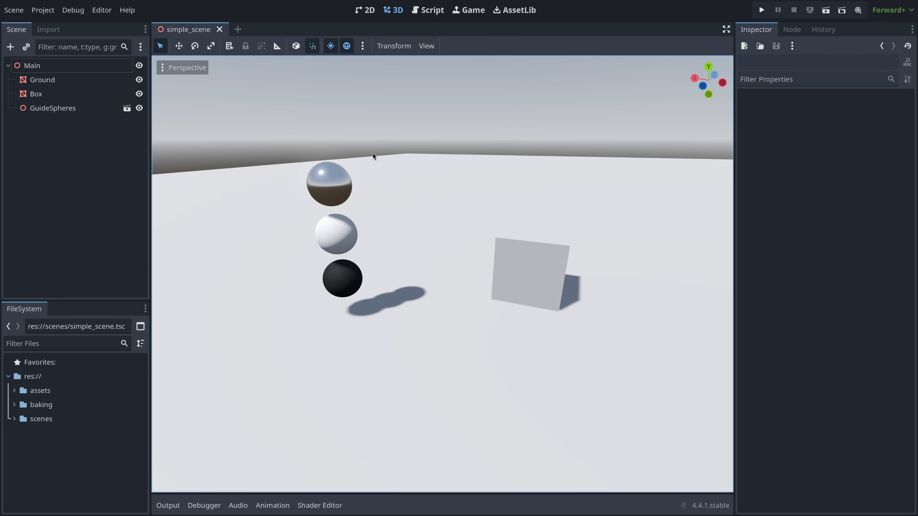
Step: Turn off the preview sunlight and add the preview environment to the scene as a WorldEnvironment node
left_click(330, 46)
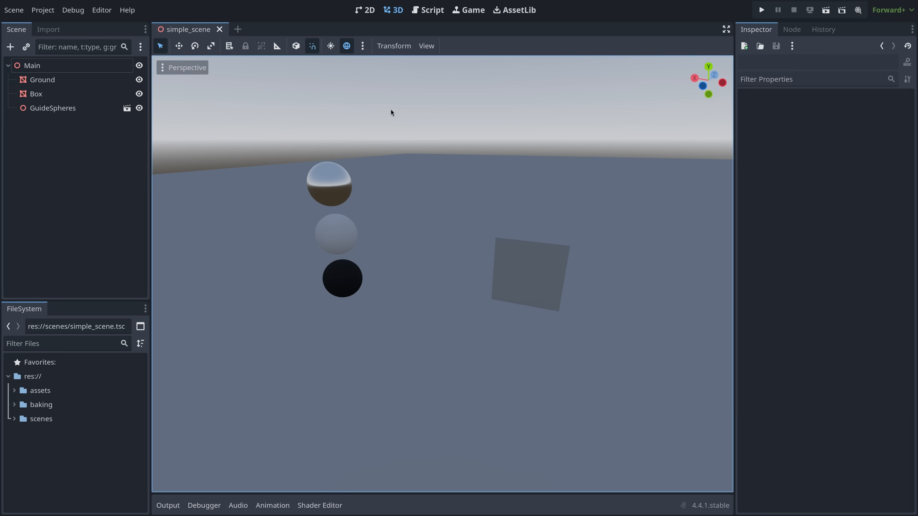
left_click(347, 46)
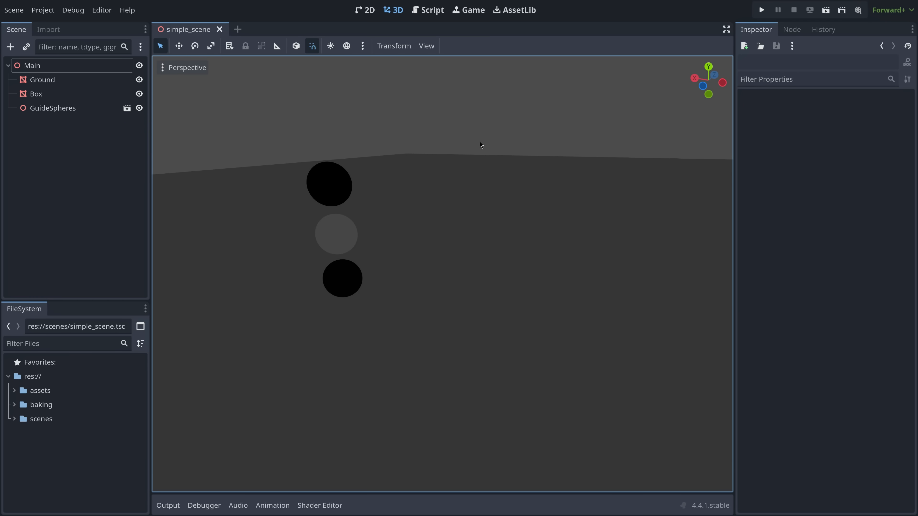
left_click(346, 47)
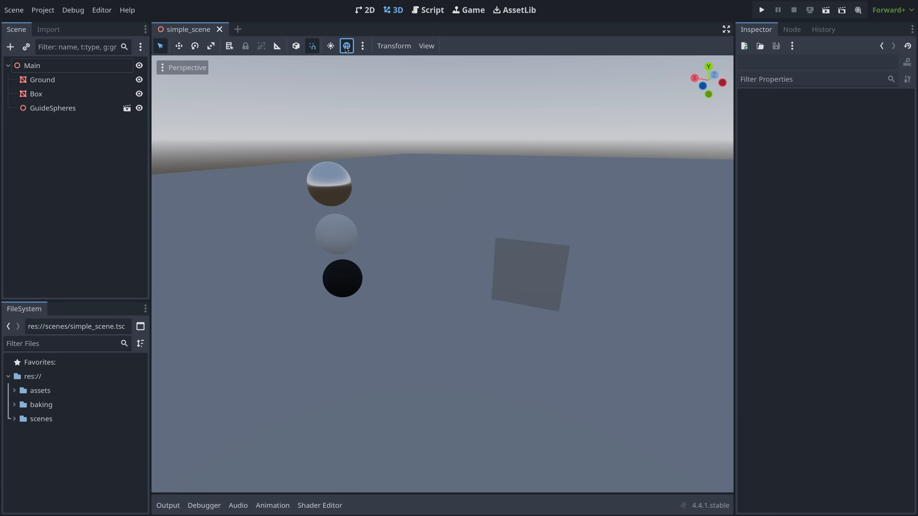
left_click(363, 46)
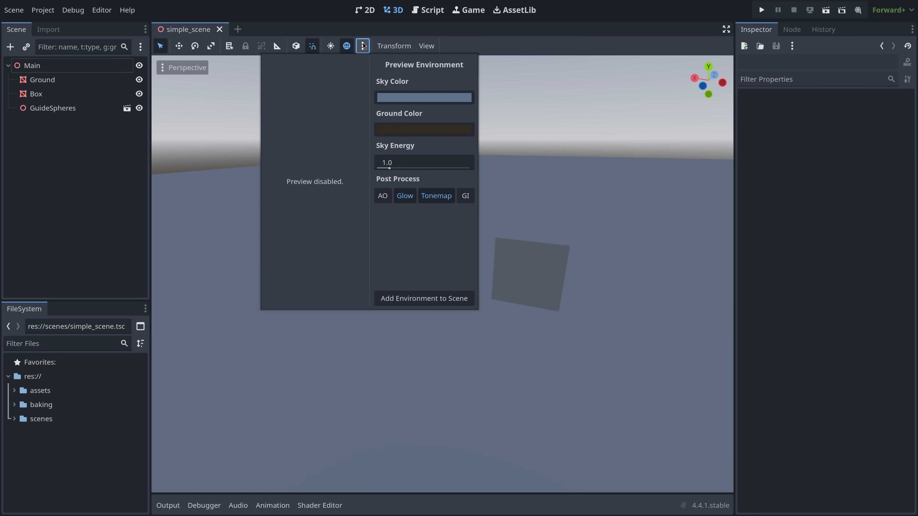
left_click(413, 301)
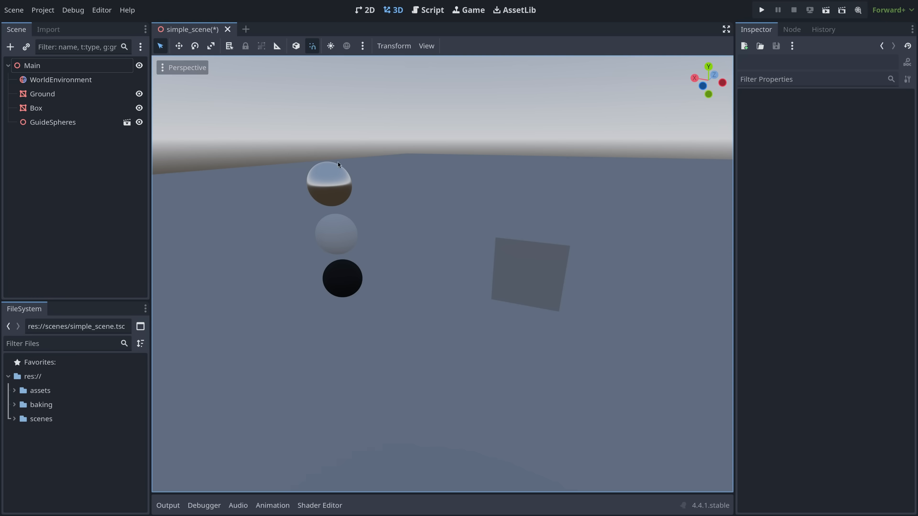
Step: Set the WorldEnvironment's background mode to Custom Color with the default black, and disable its glow
left_click(100, 80)
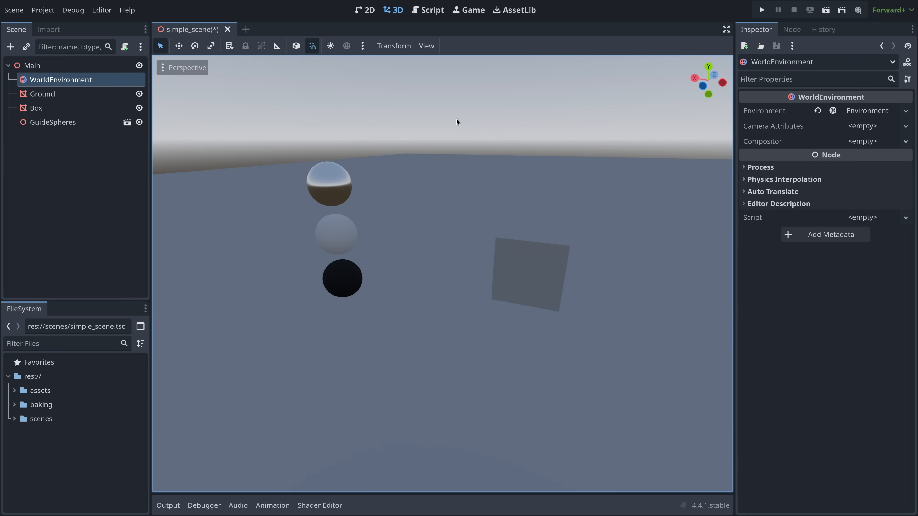
left_click(870, 112)
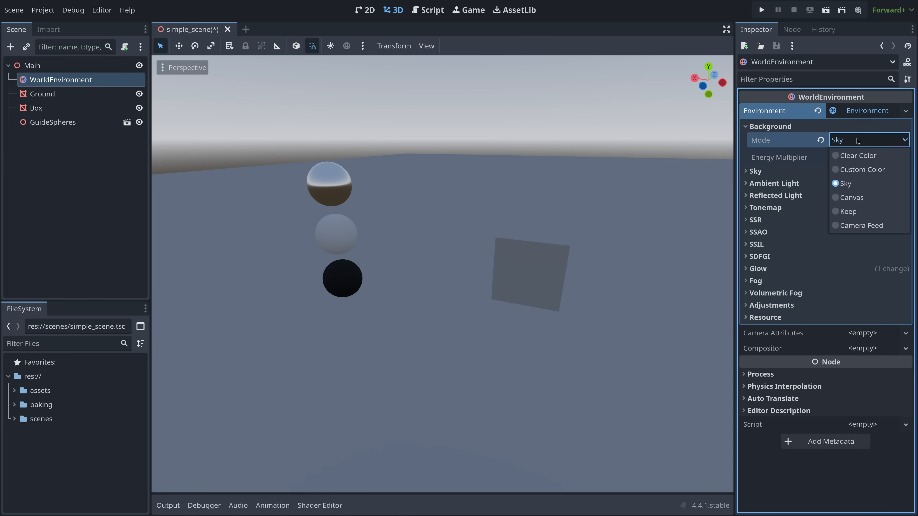
left_click(861, 169)
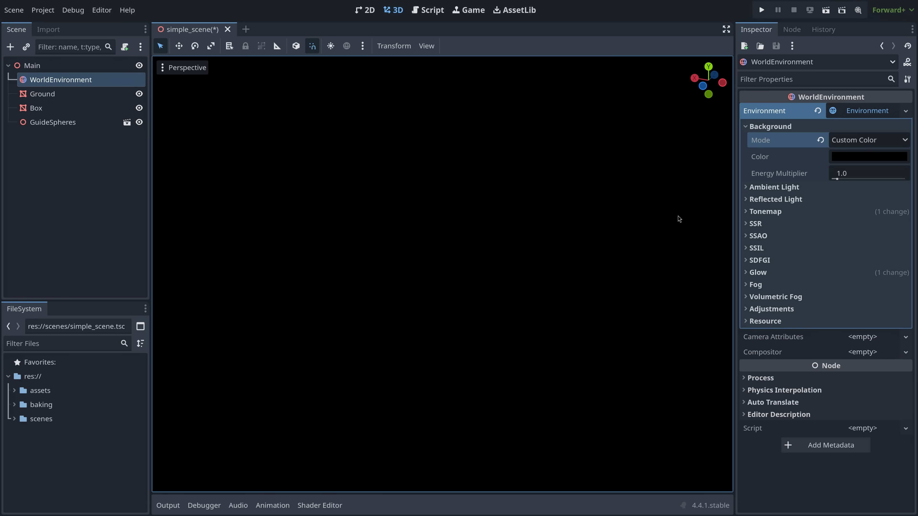
left_click(763, 274)
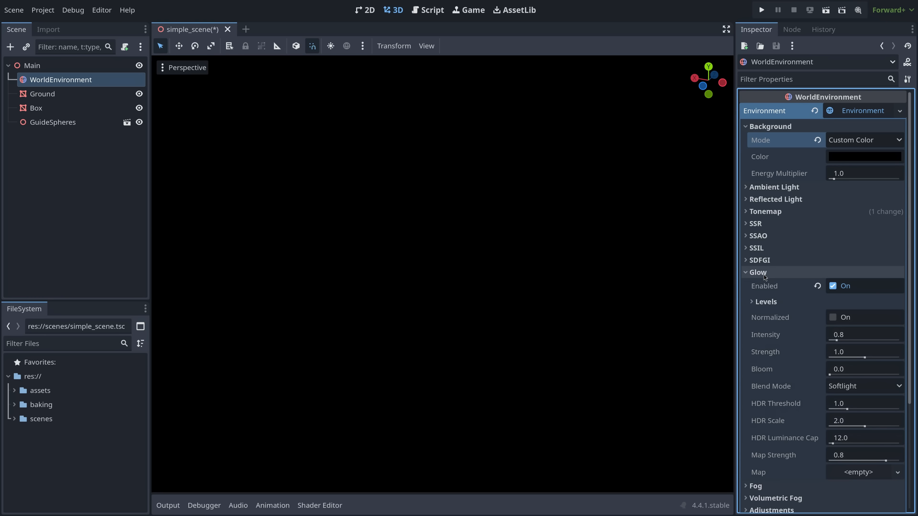
left_click(833, 286)
left_click(779, 274)
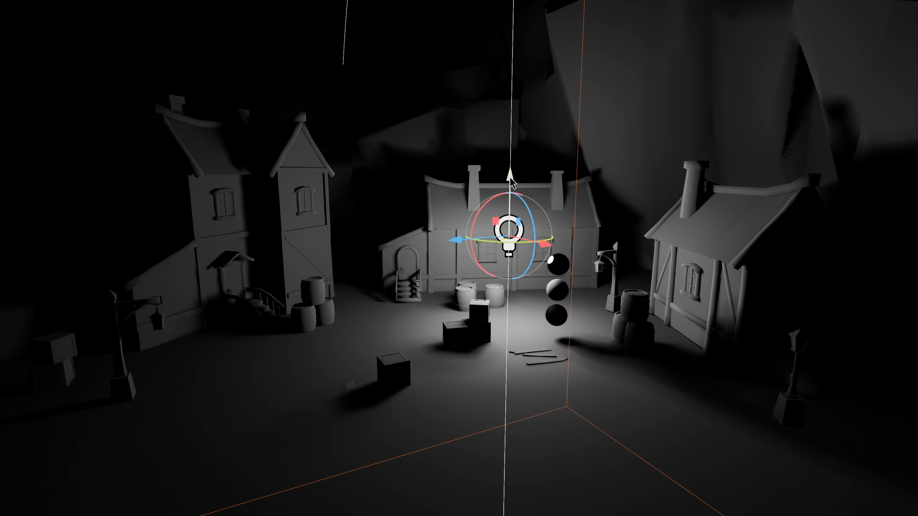
left_click_drag(506, 264, 475, 282)
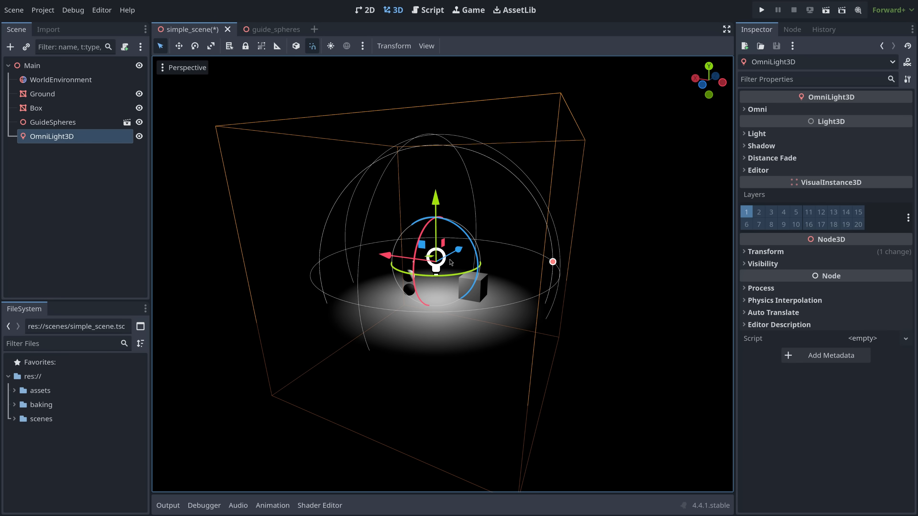
Step: Enable shadow casting on the OmniLight3D
scroll(430, 250, "up", 5)
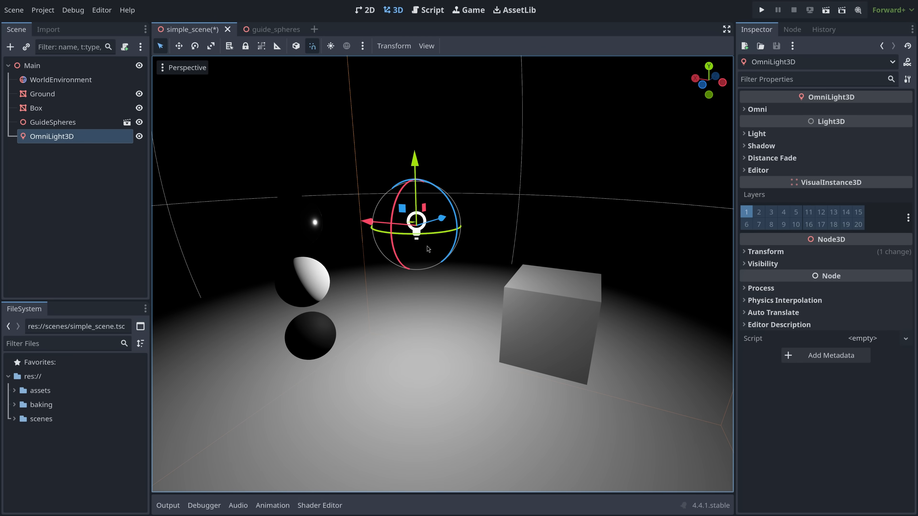
left_click(761, 145)
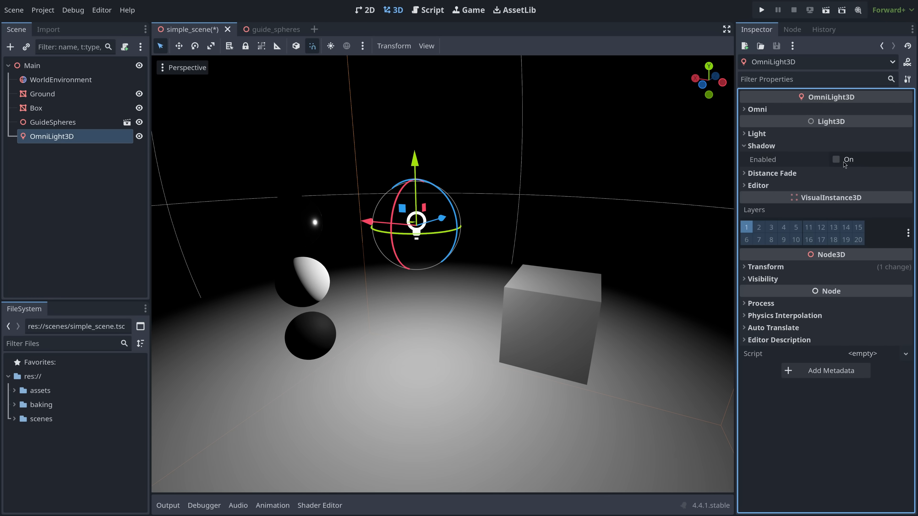
left_click(837, 160)
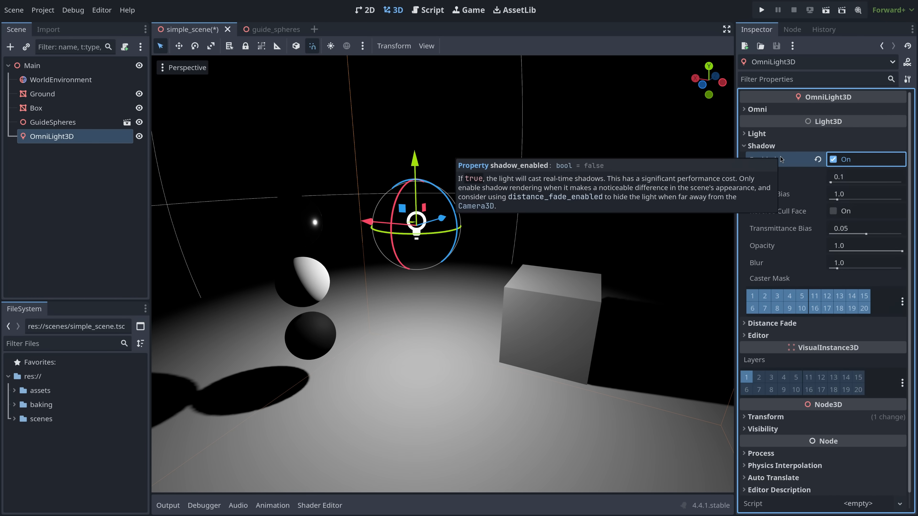
Step: Adjust the OmniLight3D's light energy to 1.77
left_click(756, 134)
left_click(860, 164)
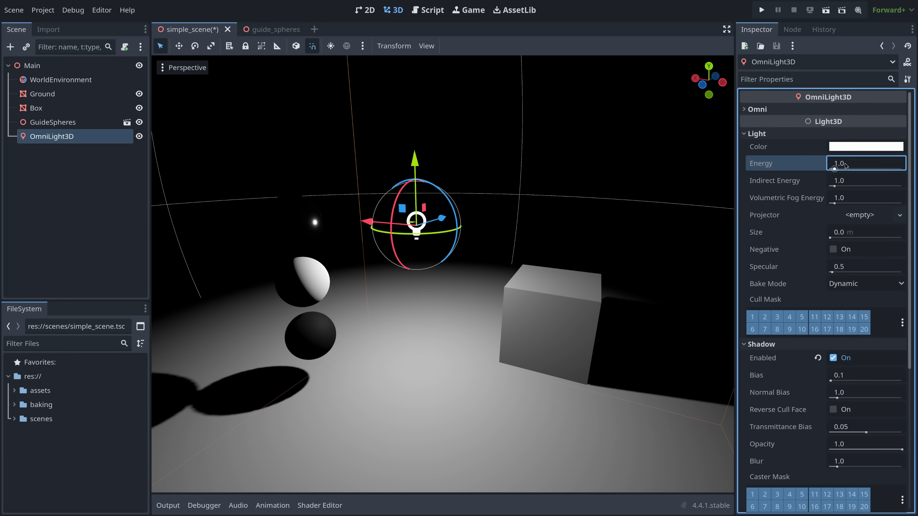
type("3.145")
key("Return")
left_click_drag(848, 163, 764, 164)
Step: Try a different light color on the OmniLight3D and reset it to the default white
left_click(869, 146)
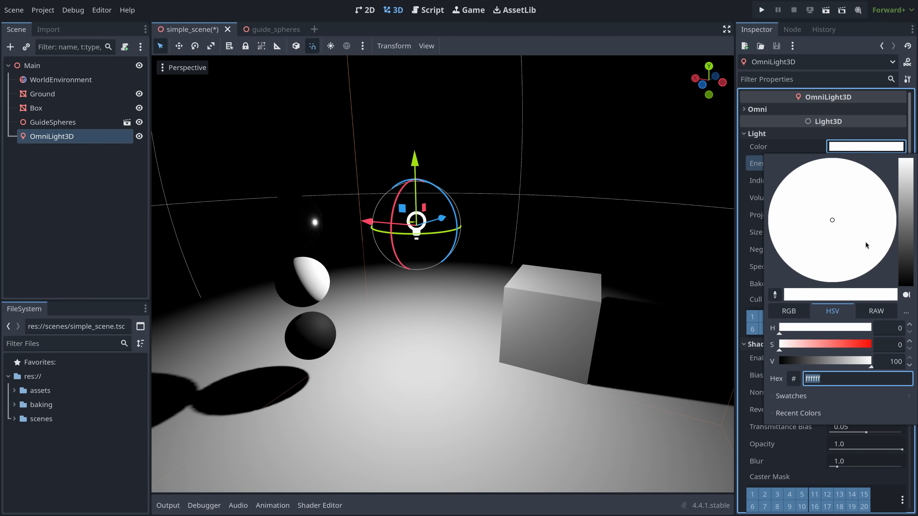
left_click(845, 344)
left_click_drag(846, 188, 815, 171)
left_click(818, 146)
Step: Try a smaller range of 3.1 for the OmniLight3D, and extend it to 5.4 in the viewport
left_click(757, 109)
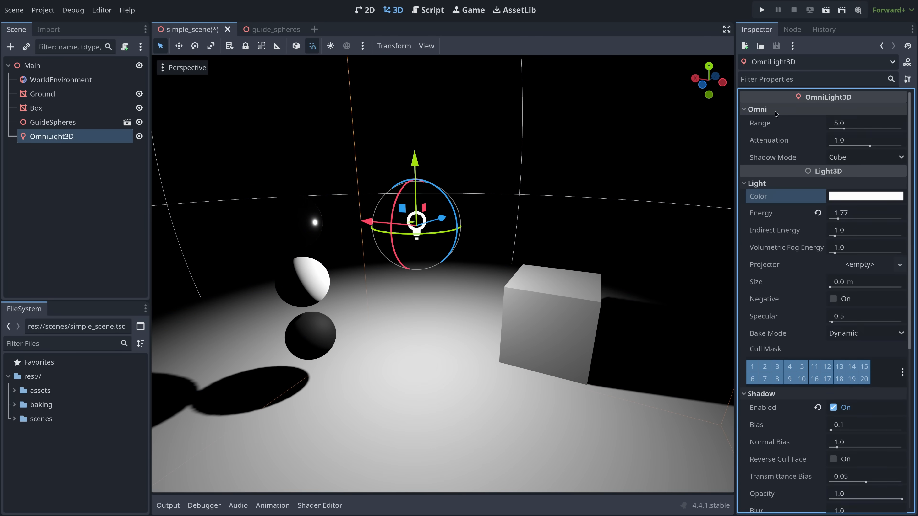
left_click_drag(843, 127, 795, 127)
scroll(584, 238, "down", 5)
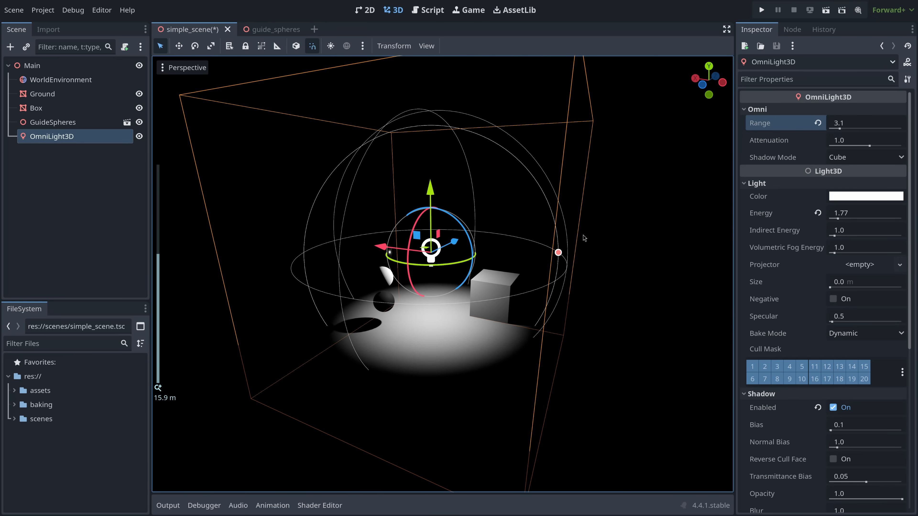
left_click_drag(558, 253, 652, 253)
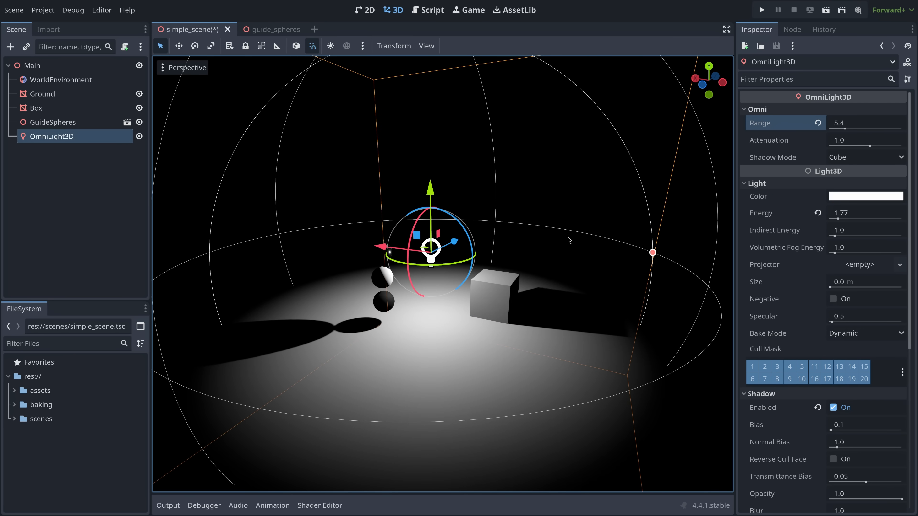
Step: Try a lower attenuation on the OmniLight3D, and set it to 2.0
mouse_move(831, 143)
left_mouse_down()
mouse_move(788, 143)
mouse_move(831, 142)
left_mouse_up()
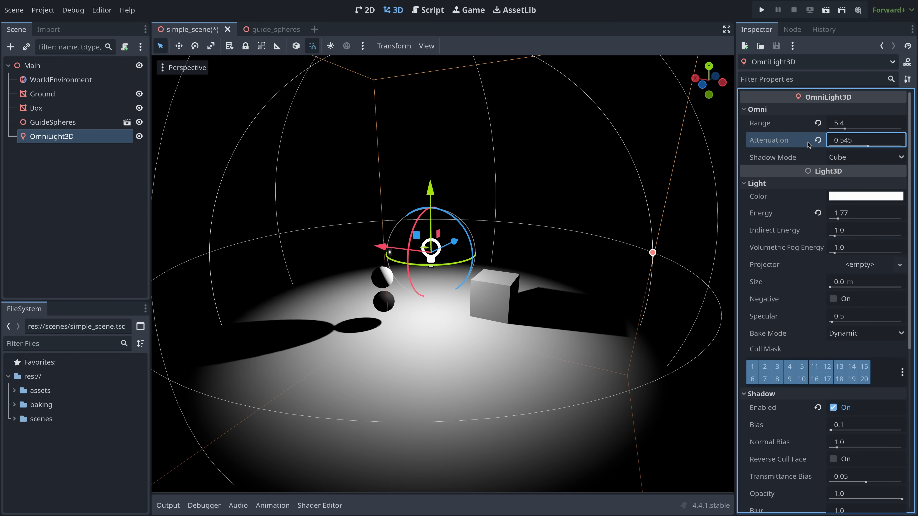
left_click(848, 140)
type("2")
key("Return")
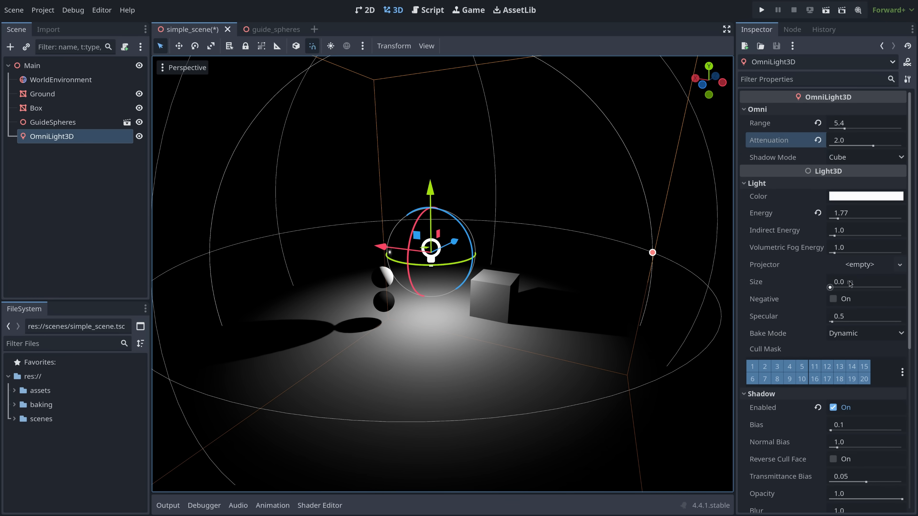
Step: Set the OmniLight3D's size to 0.76 m and check the softened shadows of the spheres and box
left_click_drag(850, 284, 876, 284)
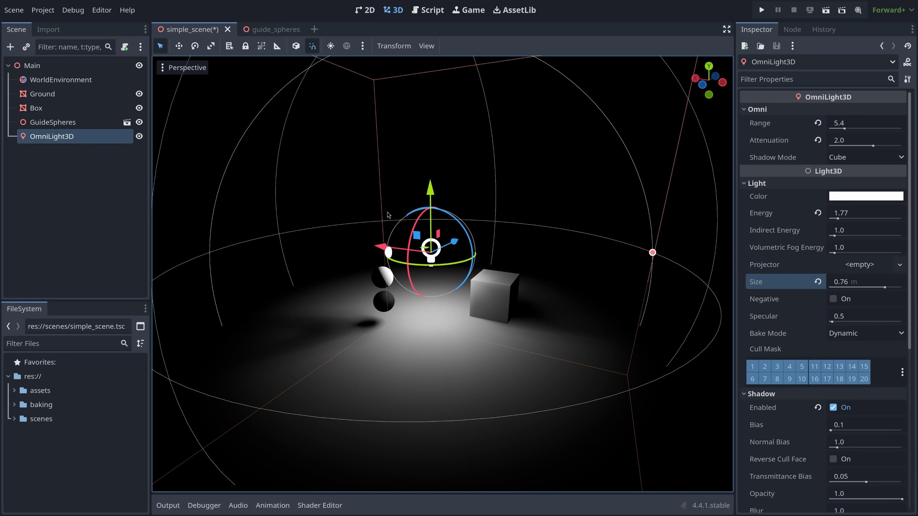
scroll(387, 215, "up", 4)
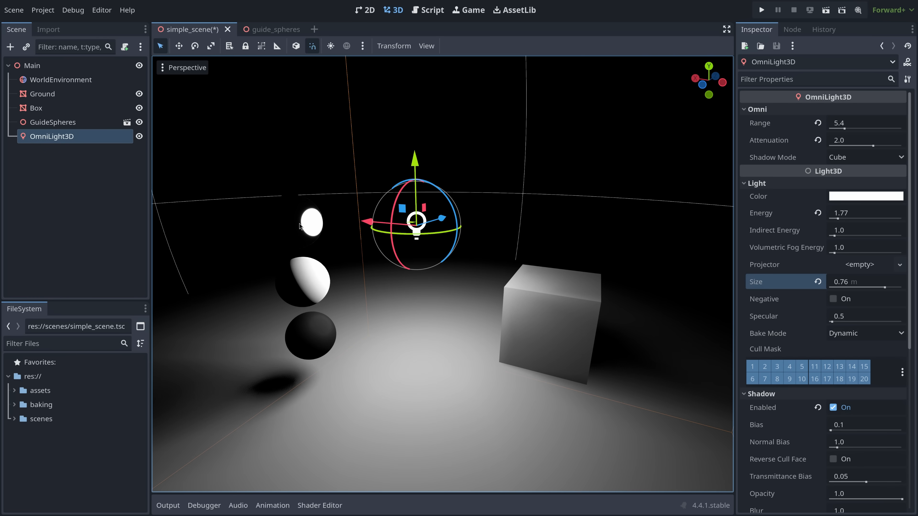
scroll(361, 275, "down", 2)
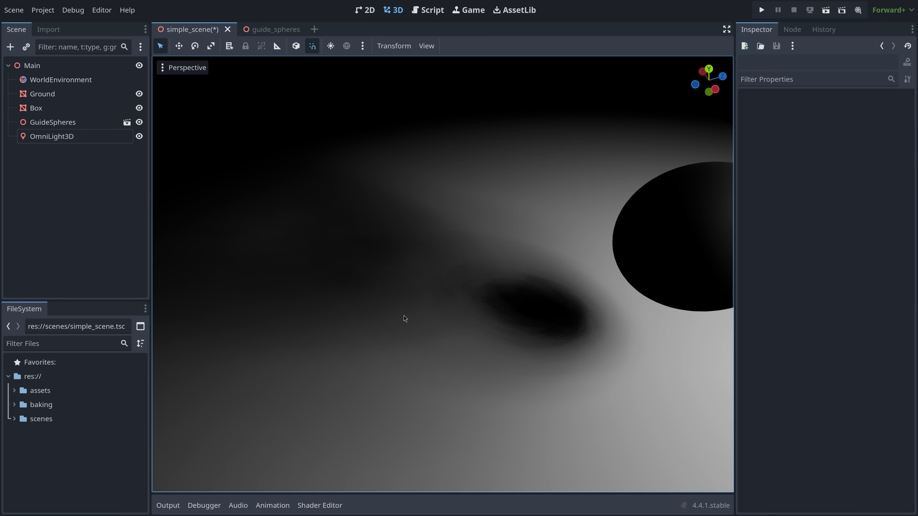
Step: Open the project's Lights and Shadows rendering settings with advanced settings enabled
left_click(43, 9)
left_click(49, 28)
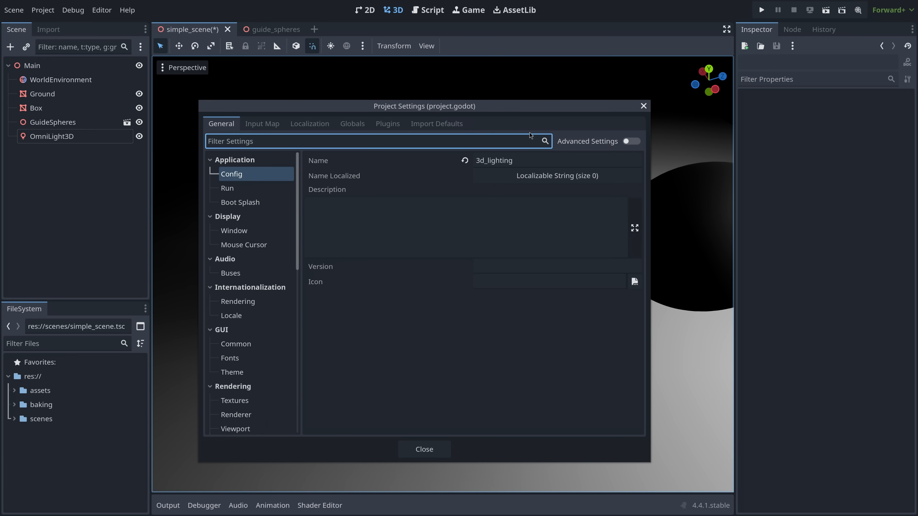
left_click(632, 141)
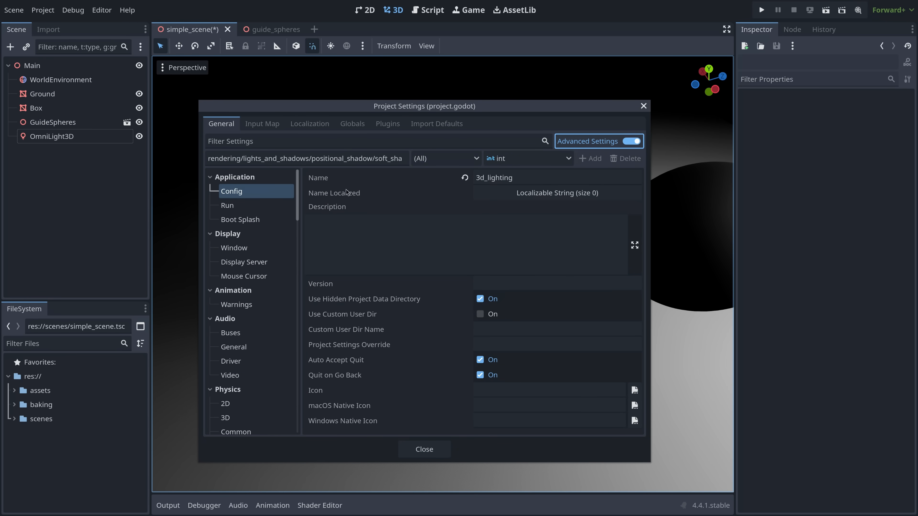
scroll(248, 249, "down", 7)
scroll(248, 249, "down", 5)
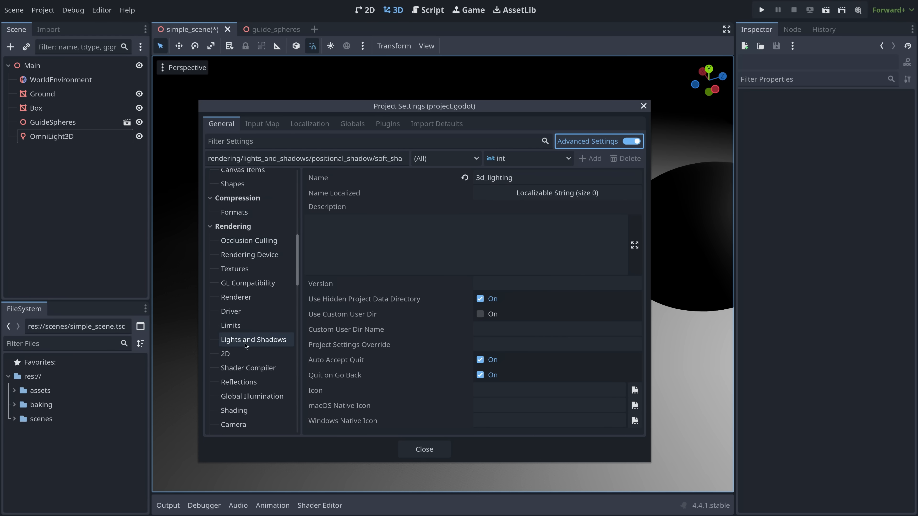
left_click(245, 343)
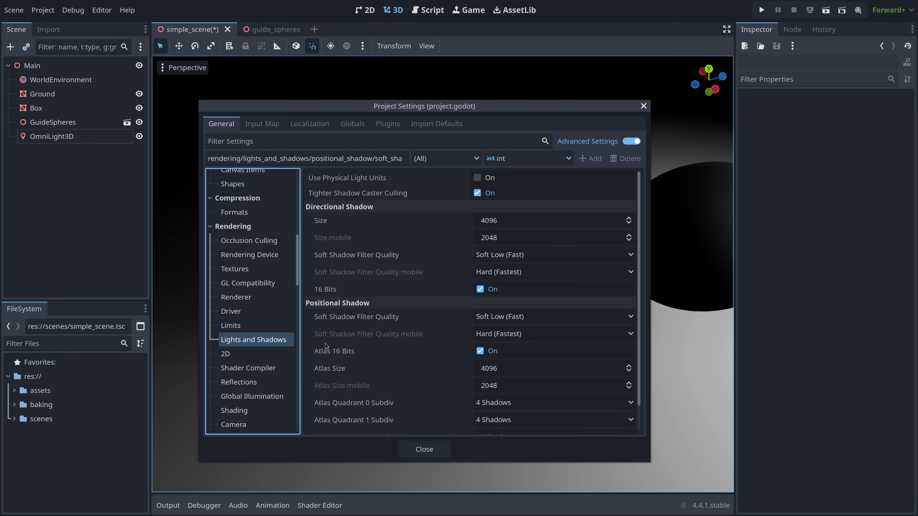
Step: Set the soft shadow filter quality to Soft High (Slow) for both directional and positional shadows, and check the shadow
left_click(533, 258)
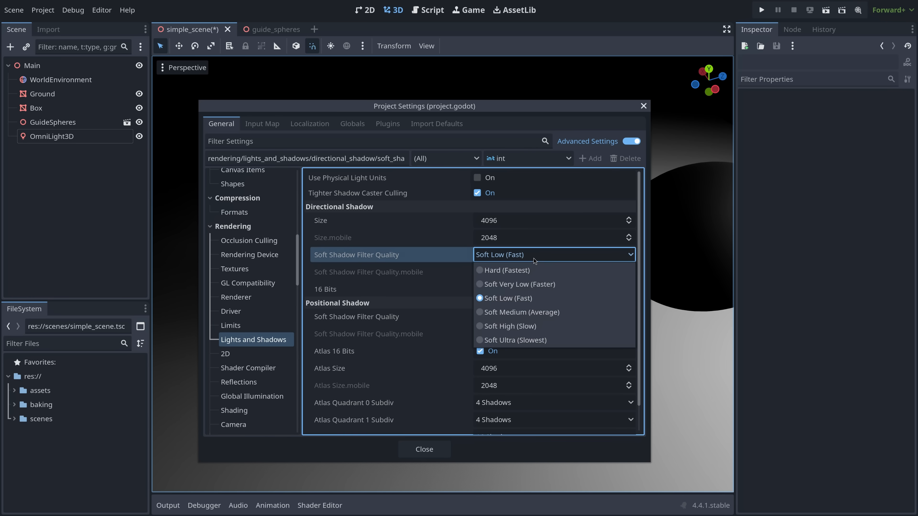
left_click(517, 328)
left_click(497, 318)
left_click(510, 388)
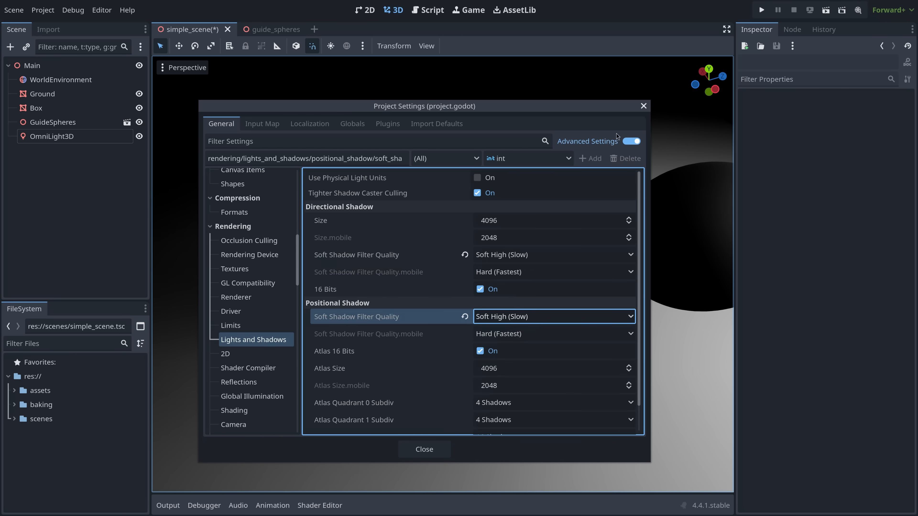
left_click(419, 448)
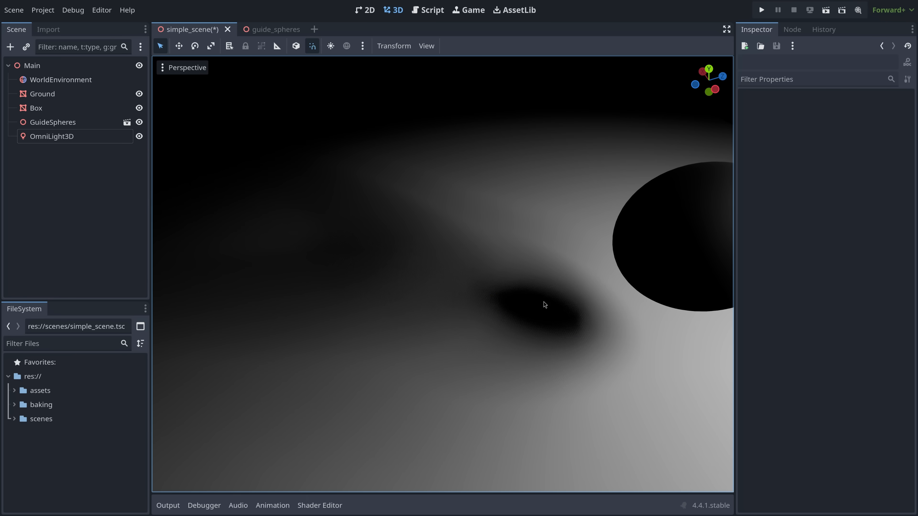
scroll(545, 305, "down", 15)
middle_click_drag(545, 305, 617, 268)
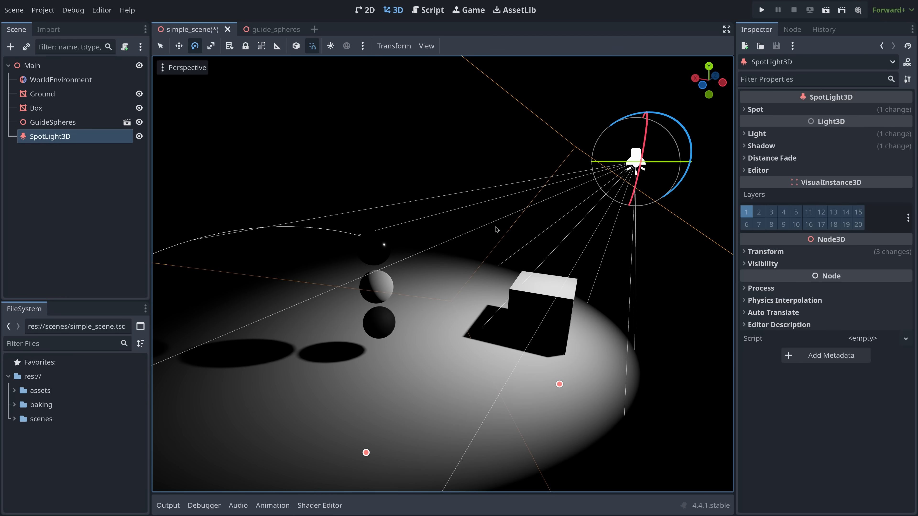
Step: Adjust the SpotLight3D's spot angle
left_click(755, 109)
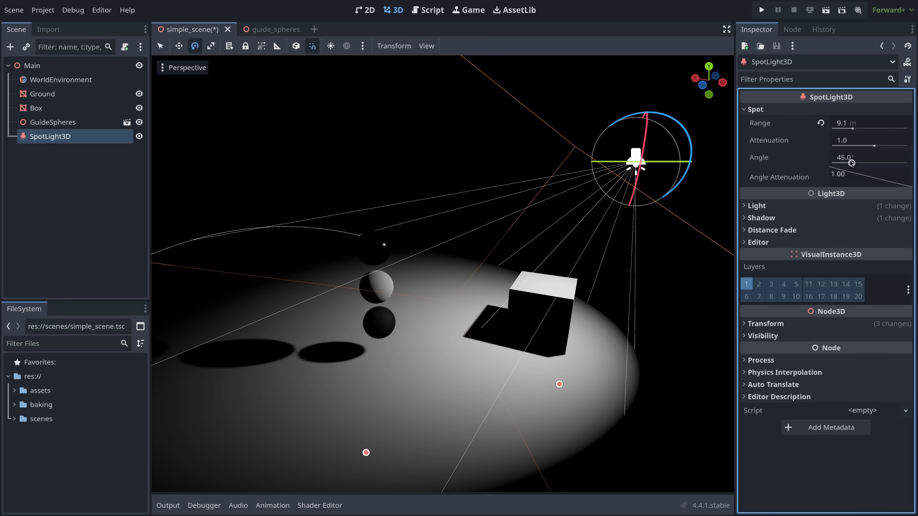
left_click_drag(852, 159, 859, 180)
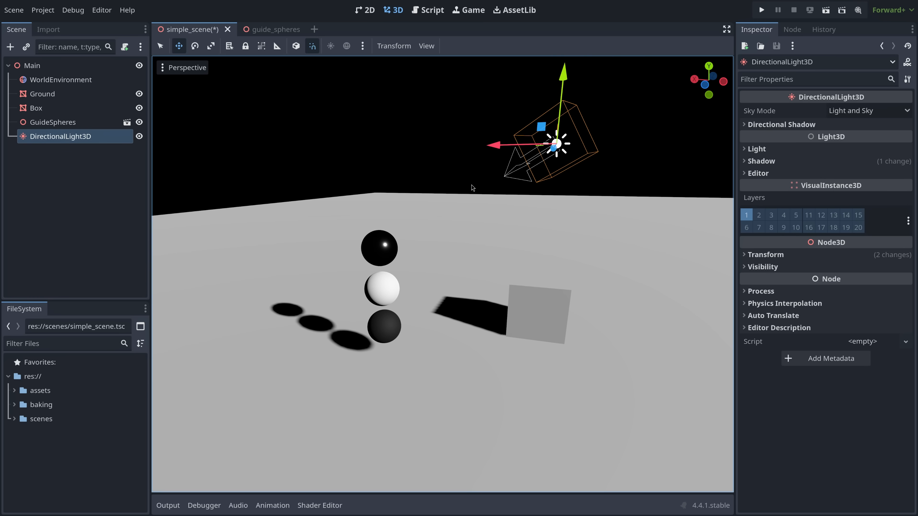
Step: Try a directional shadow max distance of 12.0 on the DirectionalLight3D and reset it to the default
left_click(771, 150)
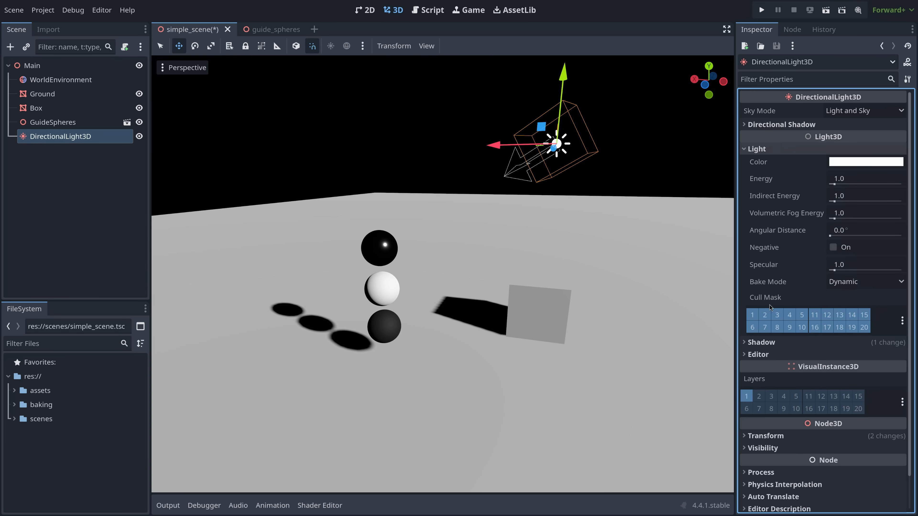
left_click(768, 124)
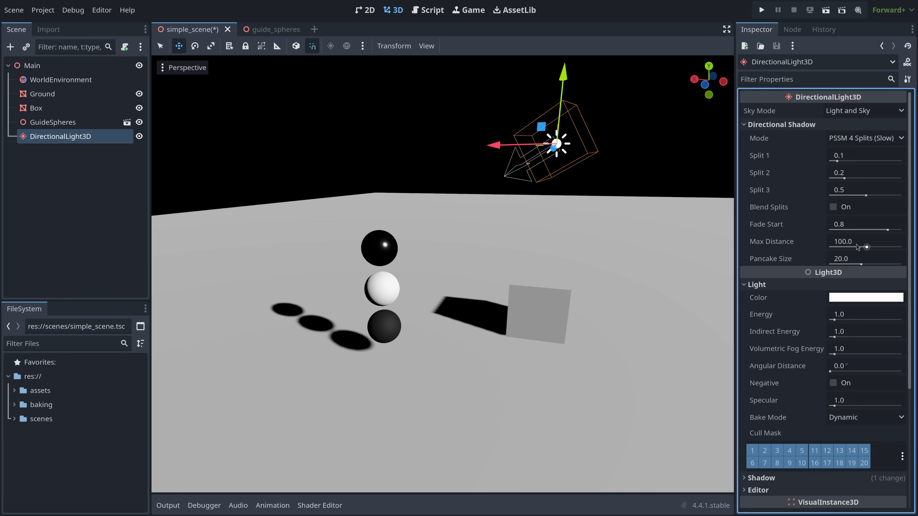
mouse_move(863, 243)
left_mouse_down()
mouse_move(829, 246)
mouse_move(849, 246)
left_mouse_up()
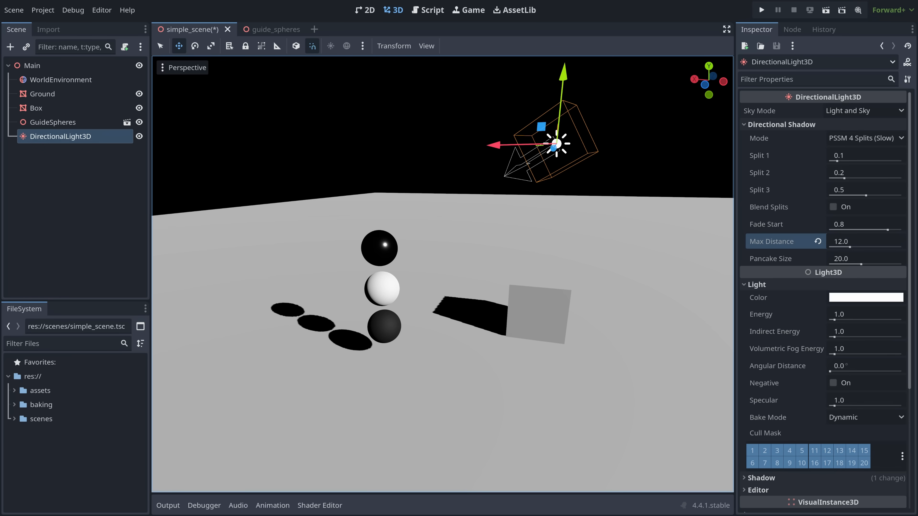
scroll(558, 277, "down", 5)
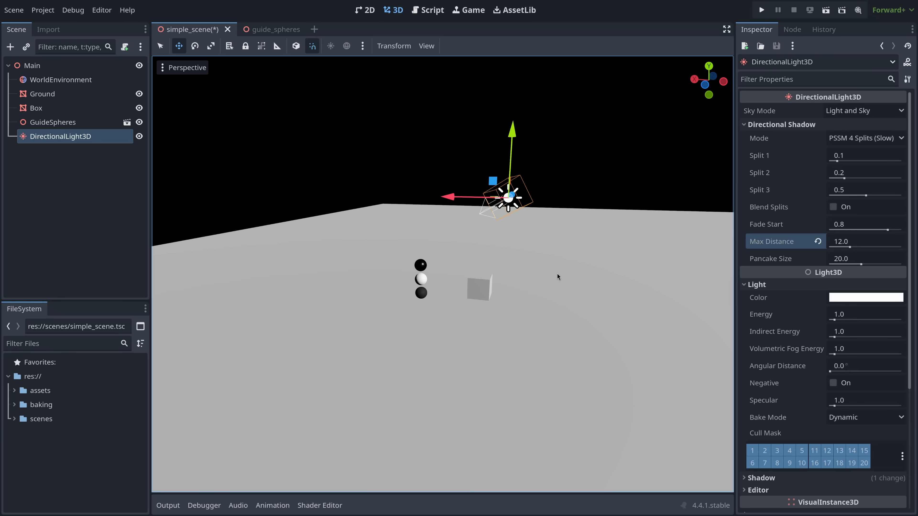
left_click(818, 241)
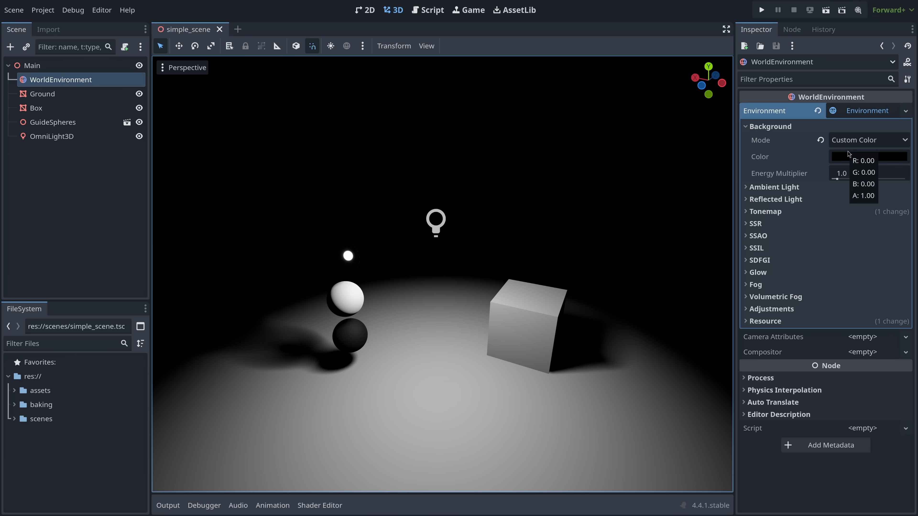
Step: Change the WorldEnvironment's custom background color to light blue 7392db
left_click(849, 159)
left_click_drag(906, 245, 905, 221)
mouse_move(856, 202)
left_mouse_down()
mouse_move(821, 195)
mouse_move(807, 202)
mouse_move(791, 239)
mouse_move(877, 254)
mouse_move(888, 224)
mouse_move(842, 202)
left_mouse_up()
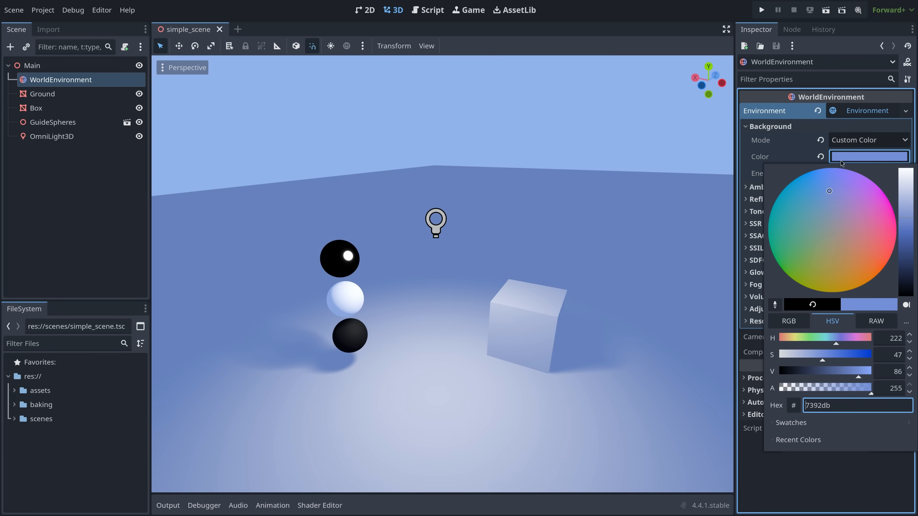
Step: Switch the WorldEnvironment's background mode to Sky and show the properties of its procedural sky material
left_click(853, 143)
left_click(844, 183)
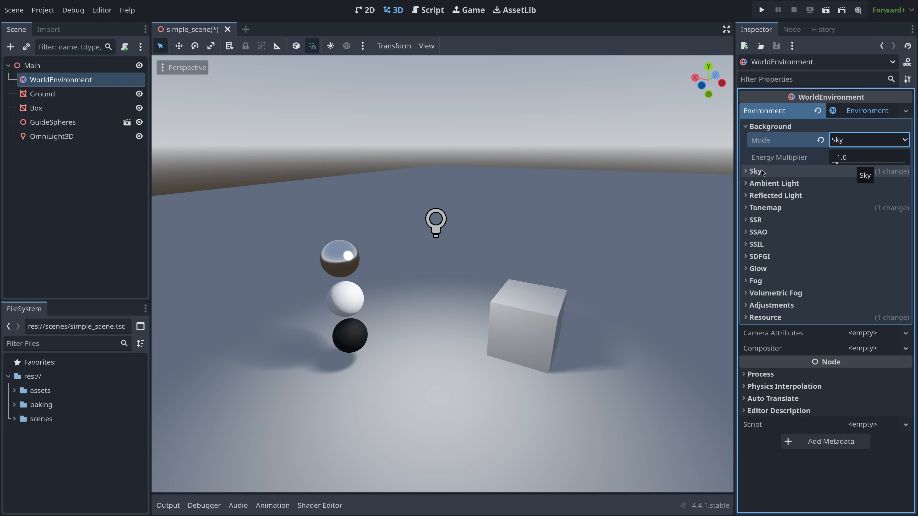
left_click(863, 185)
left_click(861, 202)
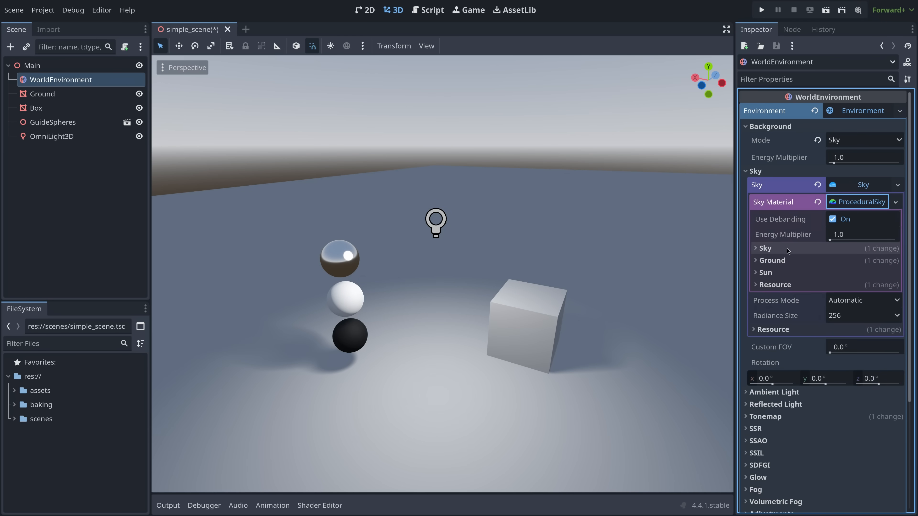
Step: Color the procedural sky's top purple and its horizon yellow
left_click(770, 249)
left_click(861, 262)
mouse_move(846, 28)
left_mouse_down()
mouse_move(859, 39)
mouse_move(848, 36)
left_mouse_up()
left_click(850, 282)
left_click_drag(839, 93, 840, 126)
left_click(791, 314)
Step: Change the procedural sky's ground bottom color to a medium blue
left_click(774, 363)
left_click(851, 379)
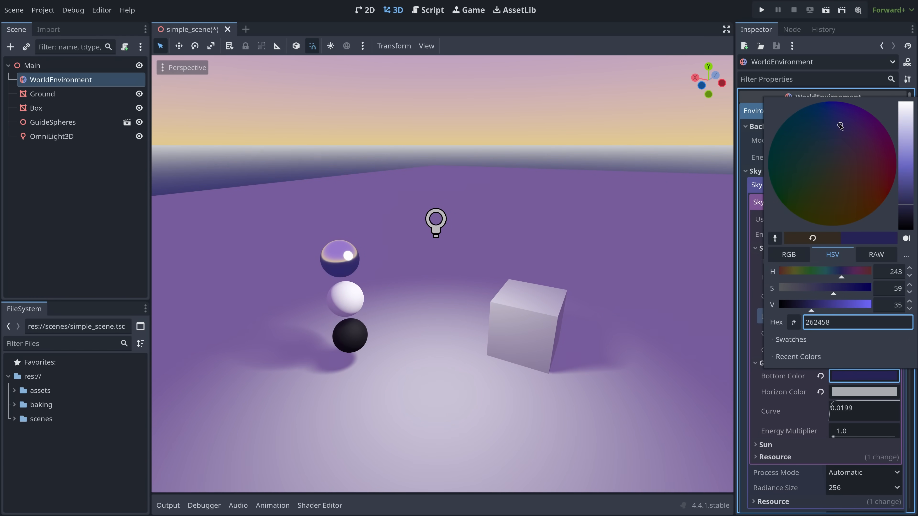
left_click_drag(905, 156, 910, 179)
left_click(671, 194)
Step: Lower the environment's ambient light sky contribution to 0.45
left_click(756, 172)
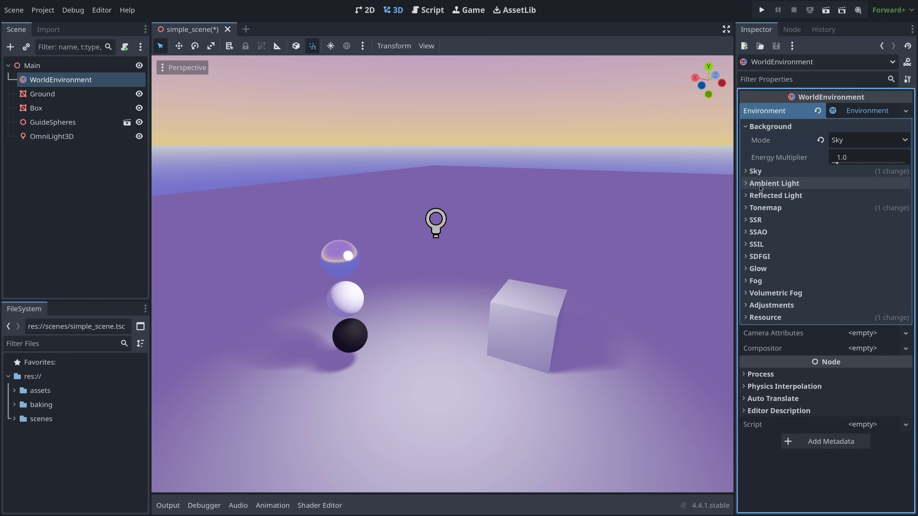
left_click(759, 183)
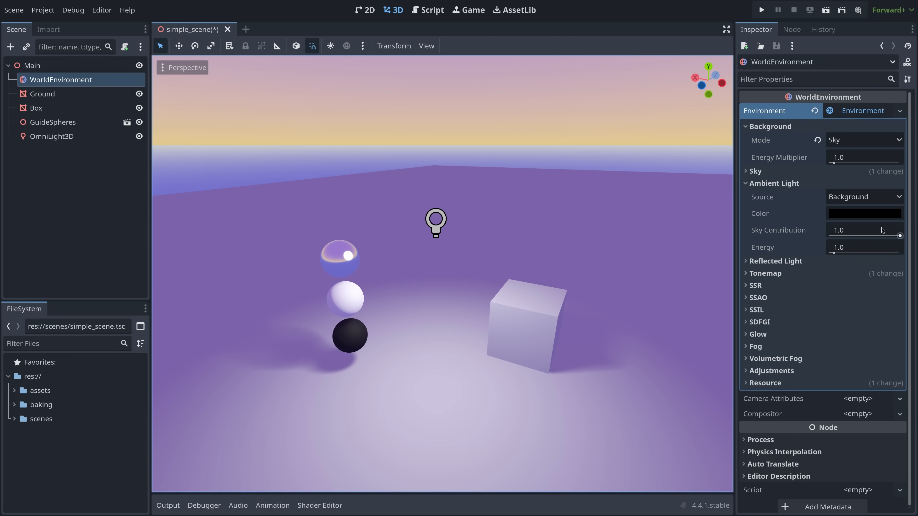
left_click_drag(874, 230, 848, 219)
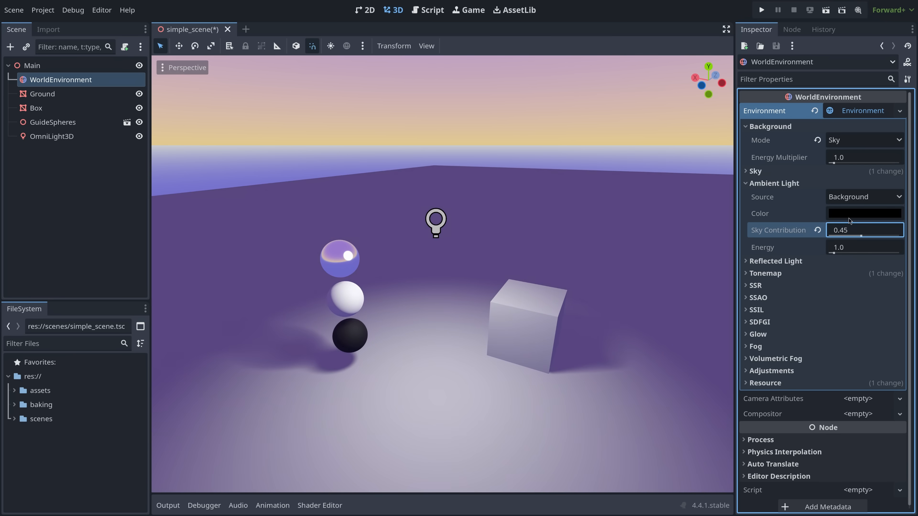
Step: Set the ambient light source to Color and choose a pink ambient color
left_click(846, 199)
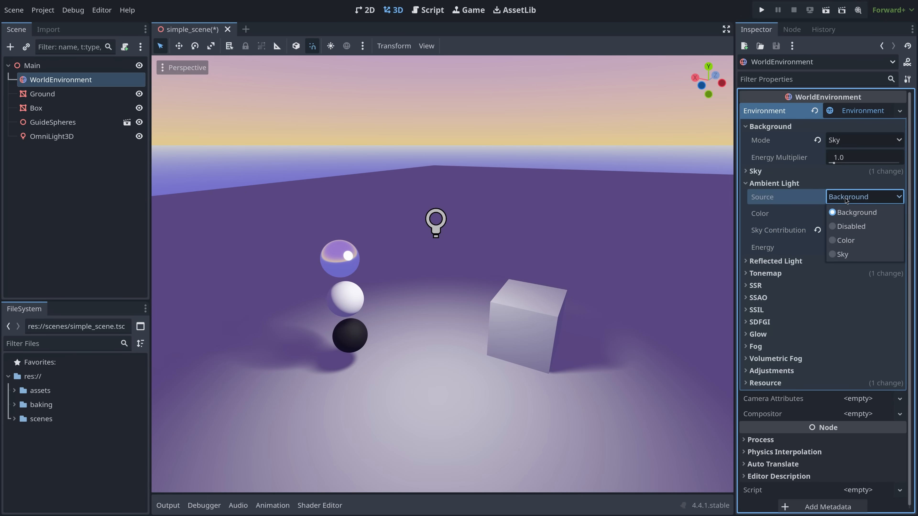
left_click(850, 245)
left_click(850, 234)
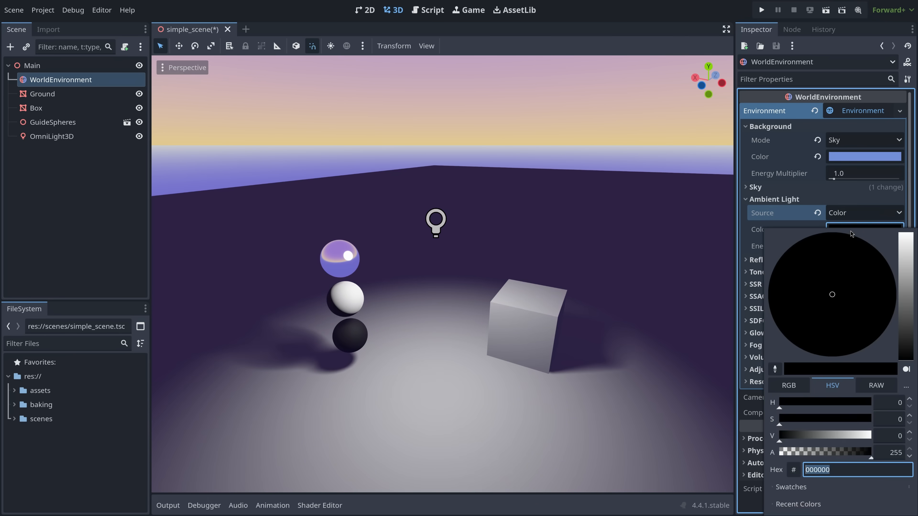
left_click(908, 275)
left_click_drag(876, 279, 871, 282)
left_click(769, 219)
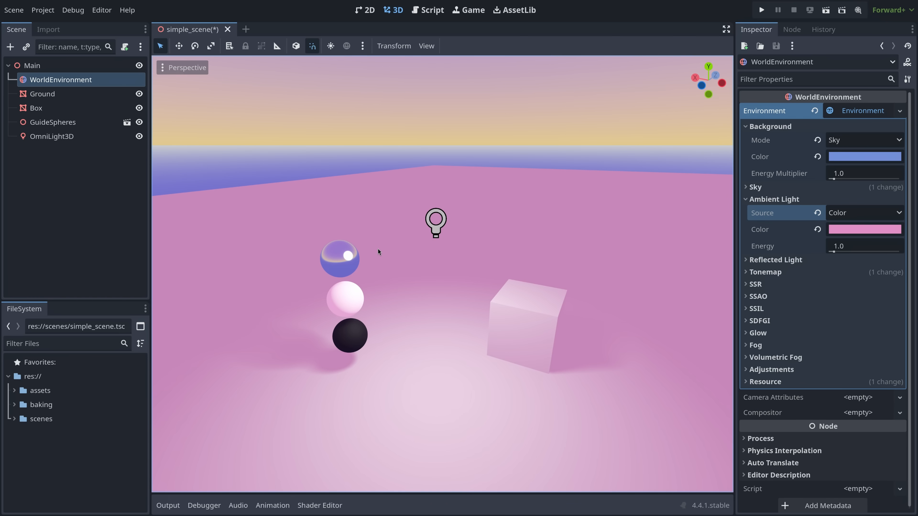
Step: Examine how the ambient color tints the guide spheres, box and ground from different viewpoints
scroll(381, 267, "up", 4)
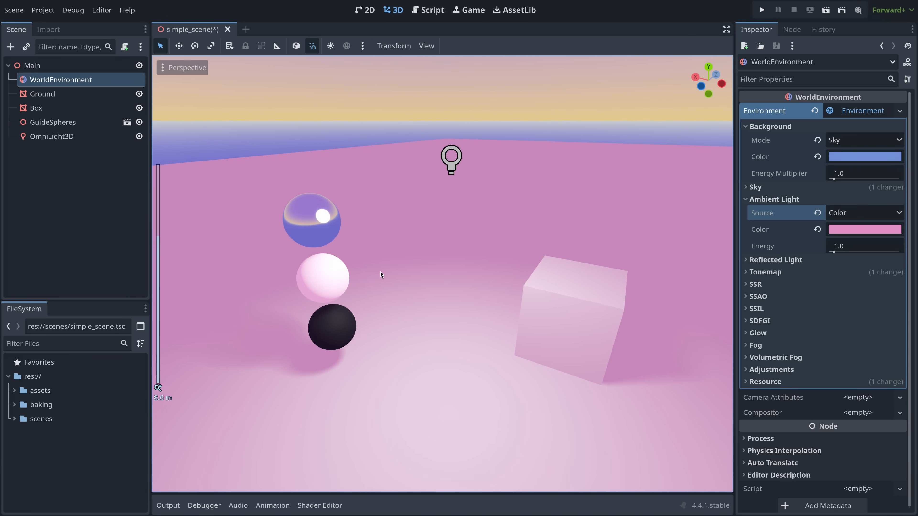
left_click(418, 292)
right_click_drag(420, 186, 379, 159)
key("w")
key("s")
right_click_drag(517, 292, 578, 318)
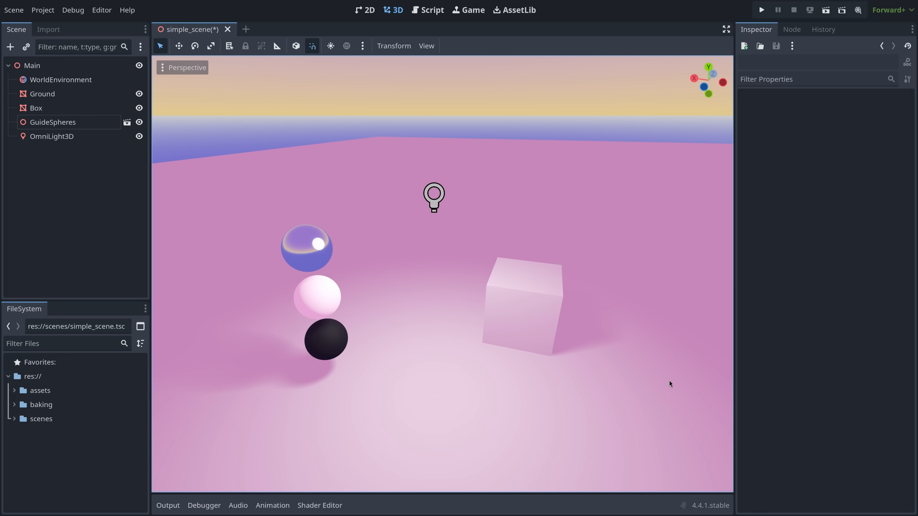
Step: Show the WorldEnvironment's reflected light settings and save the scene
left_click(61, 79)
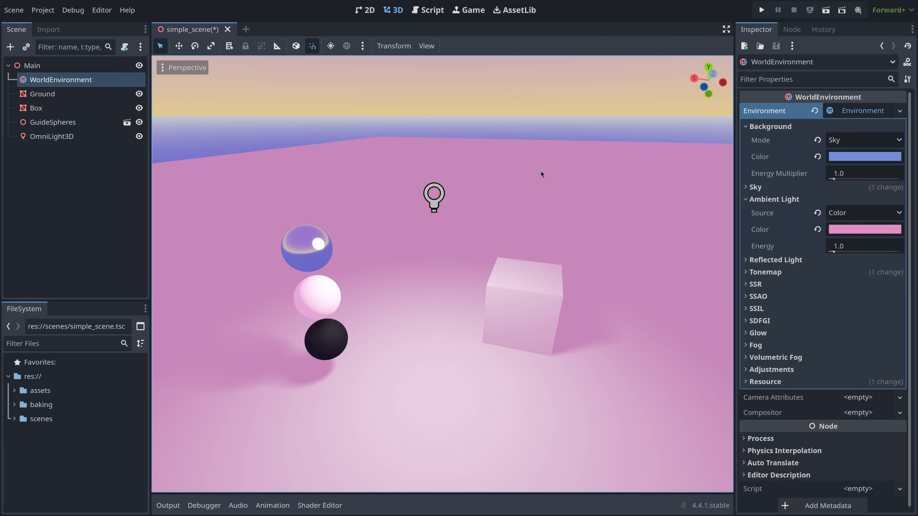
left_click(786, 260)
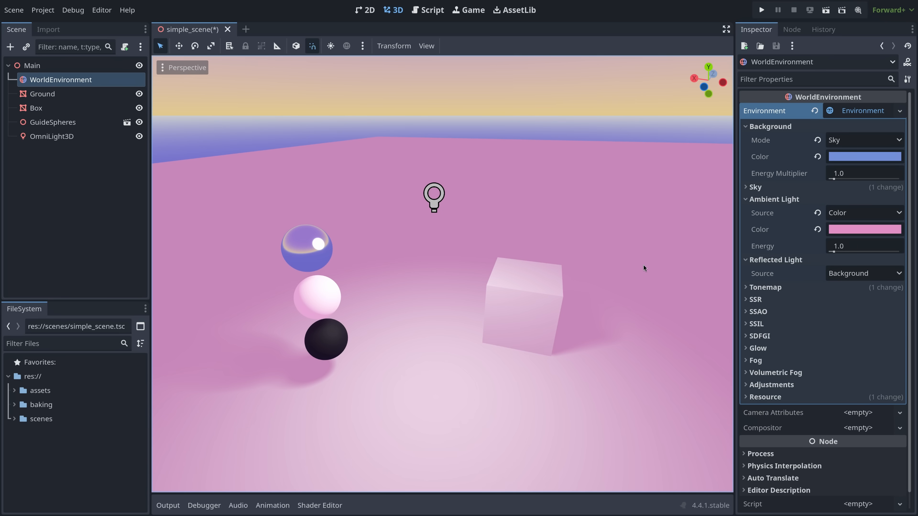
scroll(468, 212, "down", 4)
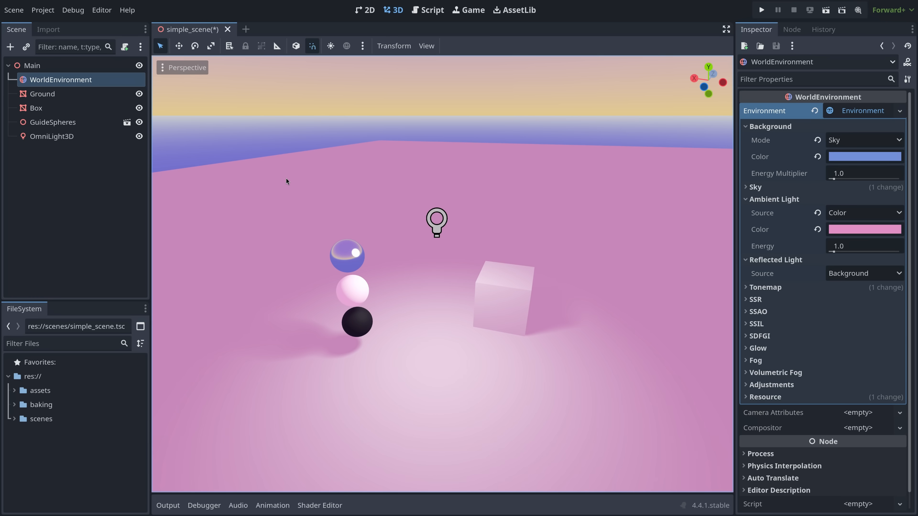
key("ctrl+s")
Step: Move the GuideSpheres away from the light toward the far edge of the ground
left_click(355, 333)
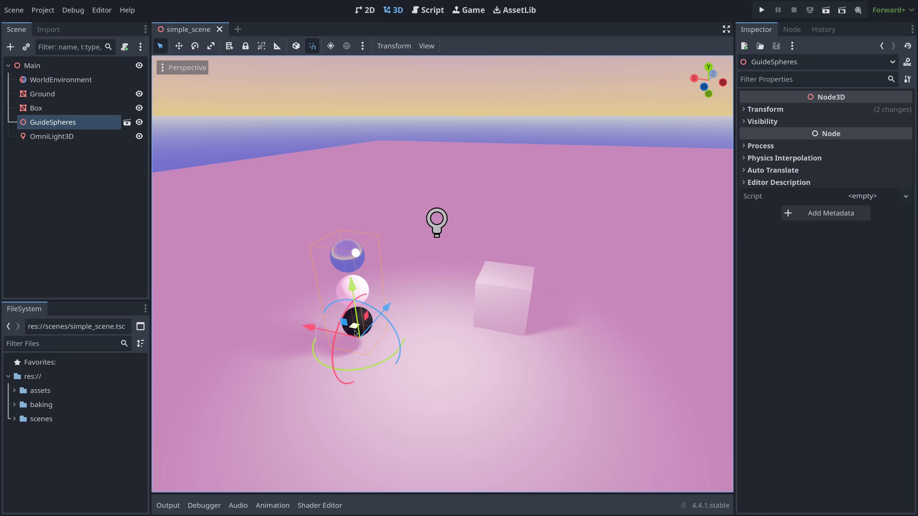
mouse_move(355, 333)
left_mouse_down()
mouse_move(322, 308)
mouse_move(268, 385)
mouse_move(236, 230)
mouse_move(244, 150)
left_mouse_up()
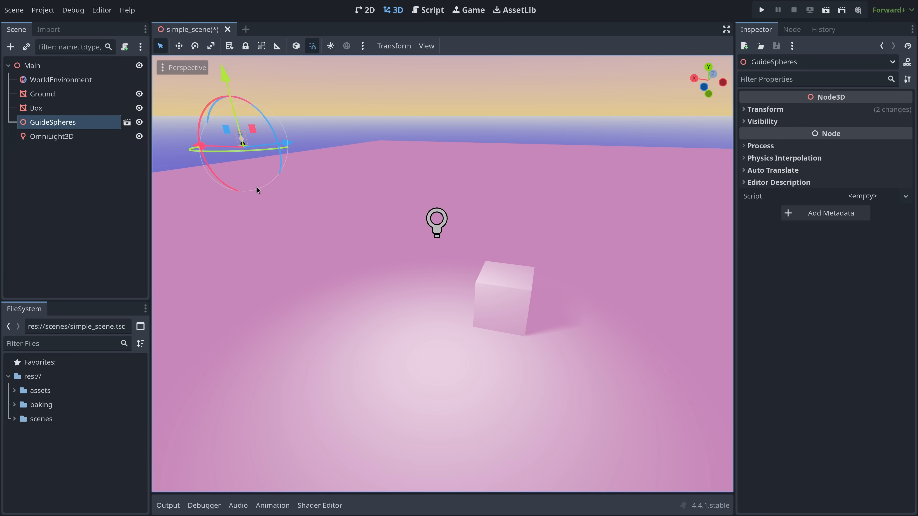
Step: Undo the last GuideSpheres move and frame the three spheres up close
key("ctrl+z")
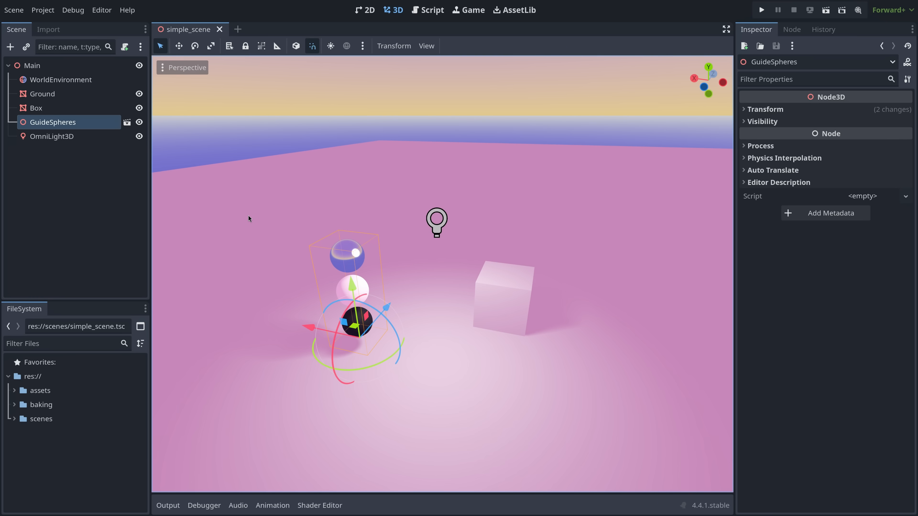
key("f")
scroll(420, 264, "up", 14)
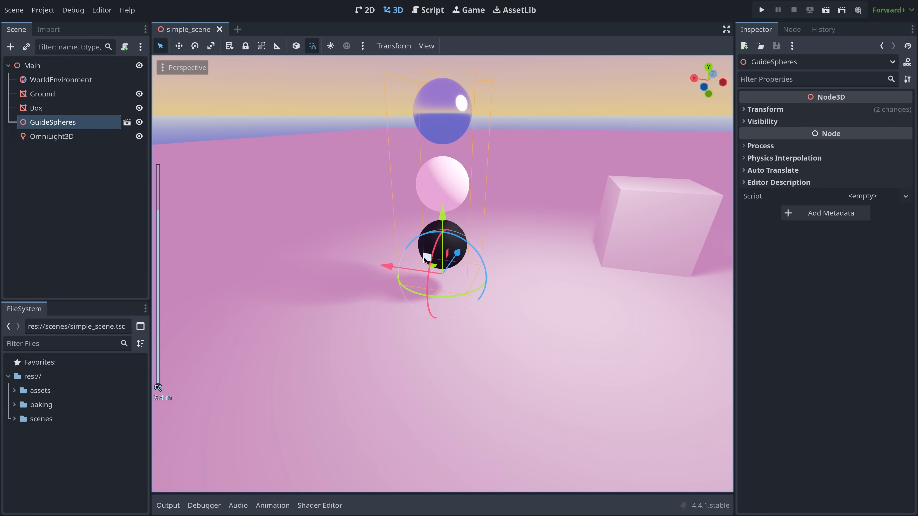
middle_click_drag(425, 259, 498, 230)
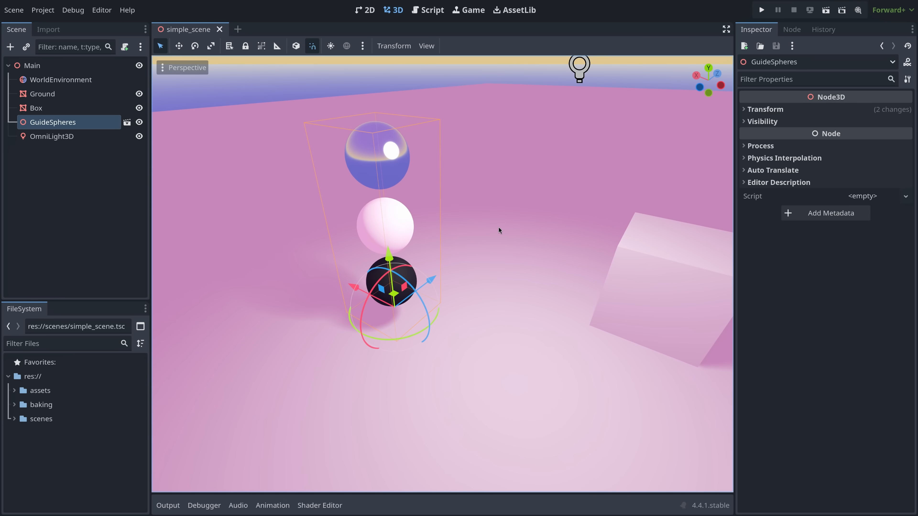
scroll(498, 227, "down", 2)
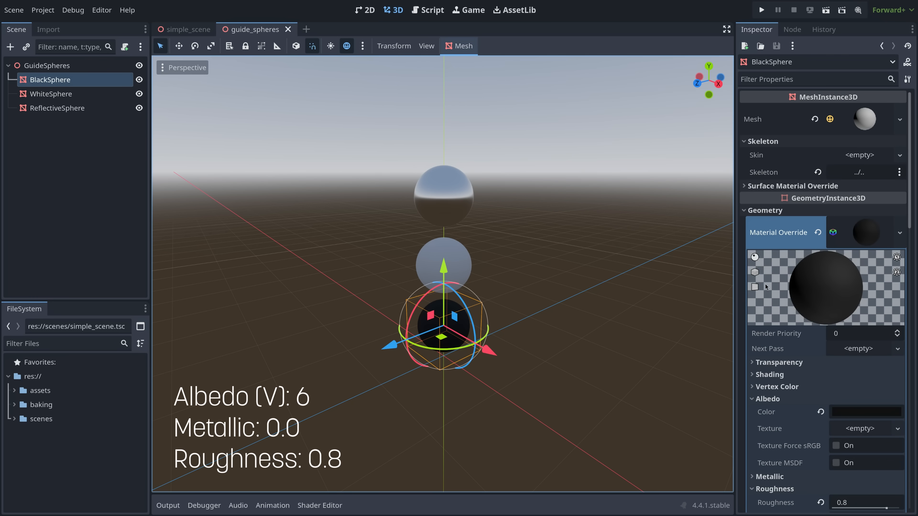
Step: Review the WhiteSphere and ReflectiveSphere material override settings in the guide_spheres scene
left_click(460, 256)
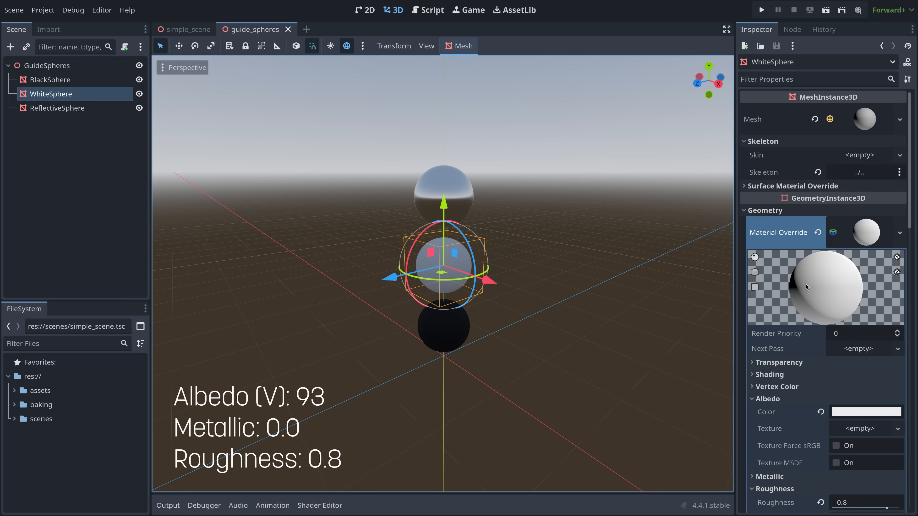
left_click(458, 181)
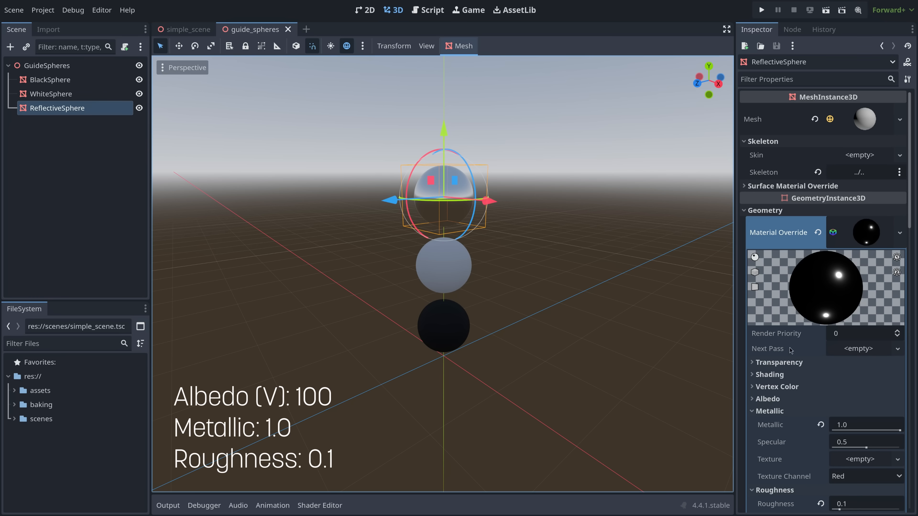
left_click(505, 280)
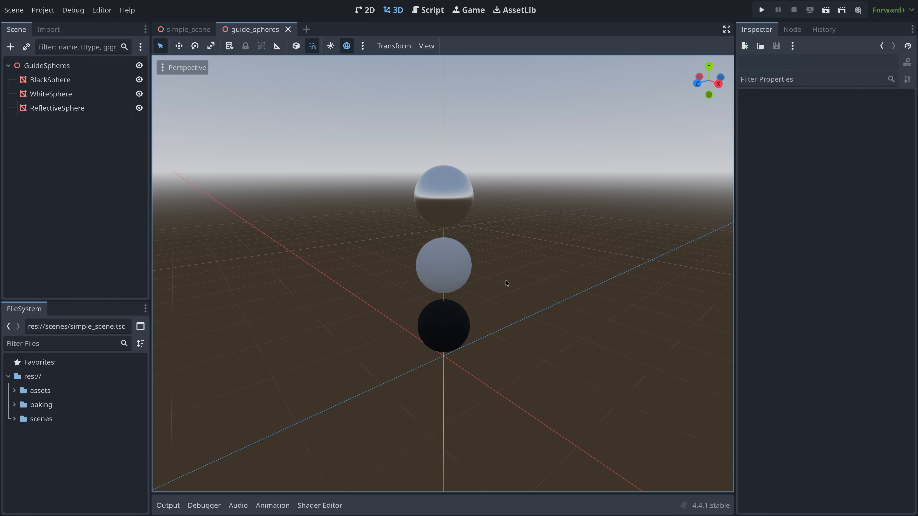
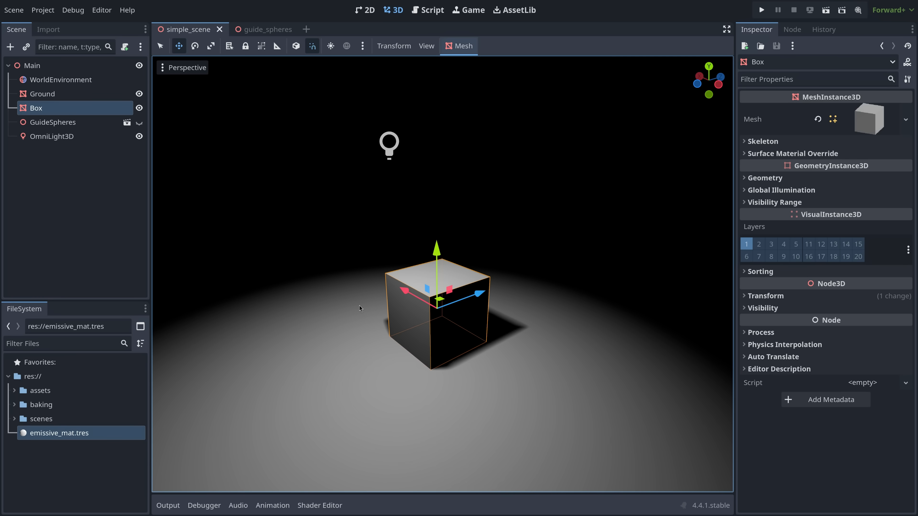
Step: Apply emissive_mat.tres to the Box and enable emission on that material
left_click_drag(60, 433, 425, 293)
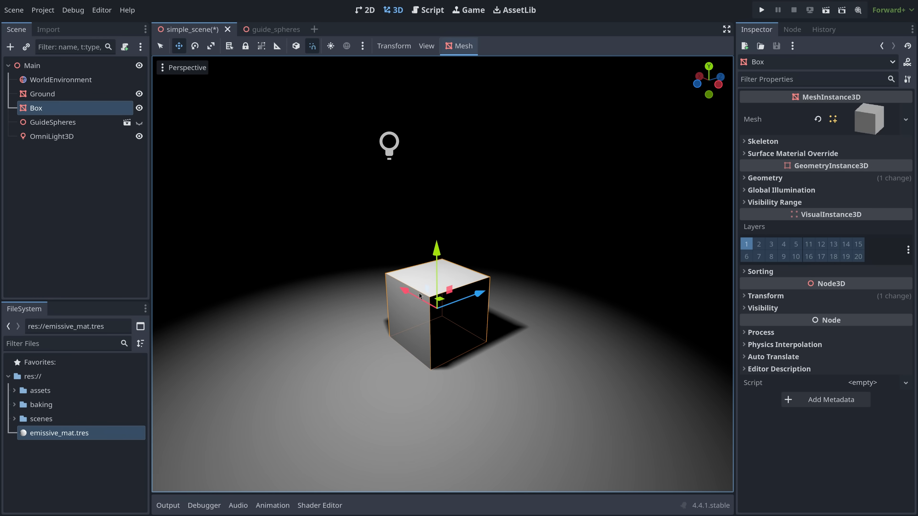
left_click(29, 434)
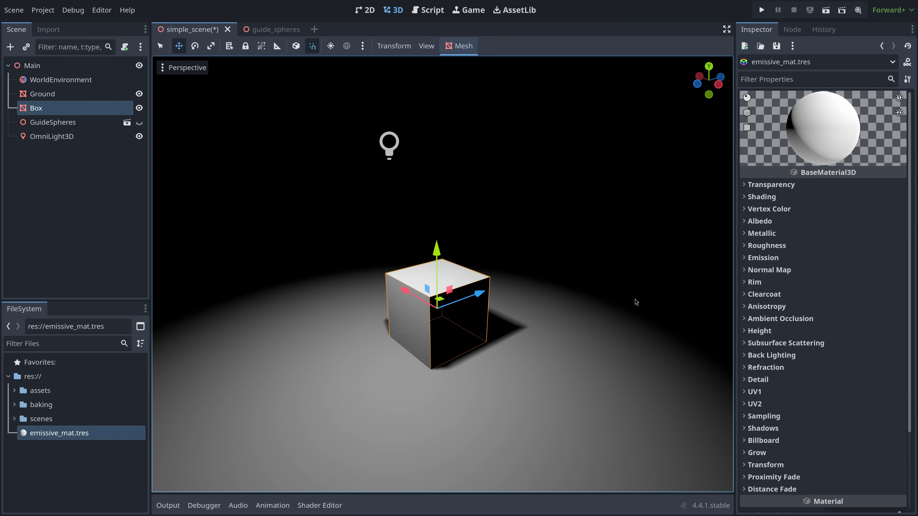
left_click(792, 257)
left_click(831, 272)
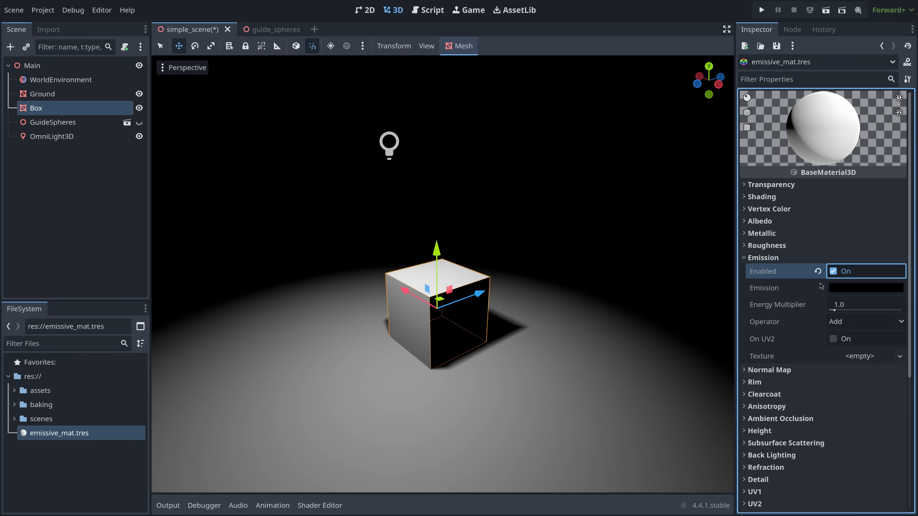
Step: Choose a hot pink emission color for emissive_mat, set its energy multiplier to 1.85, and save the scene
left_click(846, 288)
left_click_drag(903, 72, 890, 1)
left_click_drag(847, 202, 883, 191)
left_click_drag(888, 86, 911, 67)
mouse_move(843, 300)
left_mouse_down()
mouse_move(855, 300)
mouse_move(838, 305)
left_mouse_up()
key("ctrl+s")
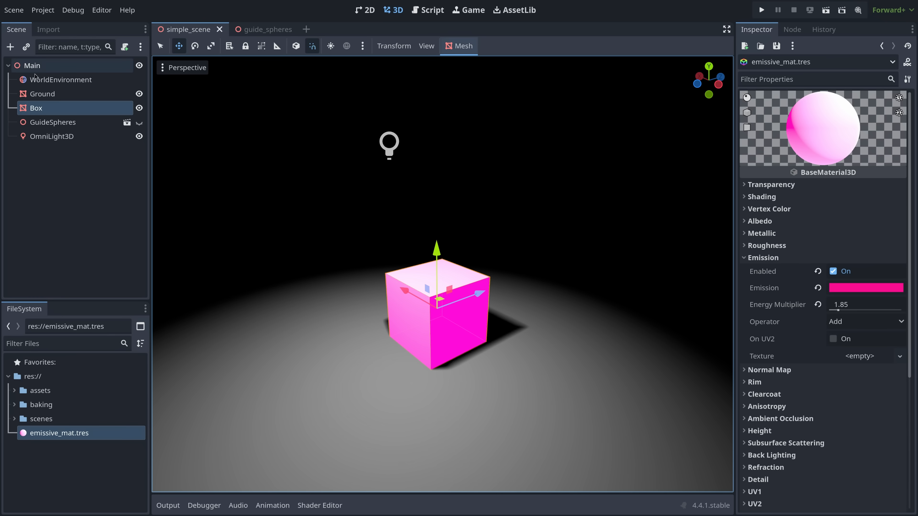
Step: Enable Glow in the WorldEnvironment and set its blend mode to Screen
left_click(24, 83)
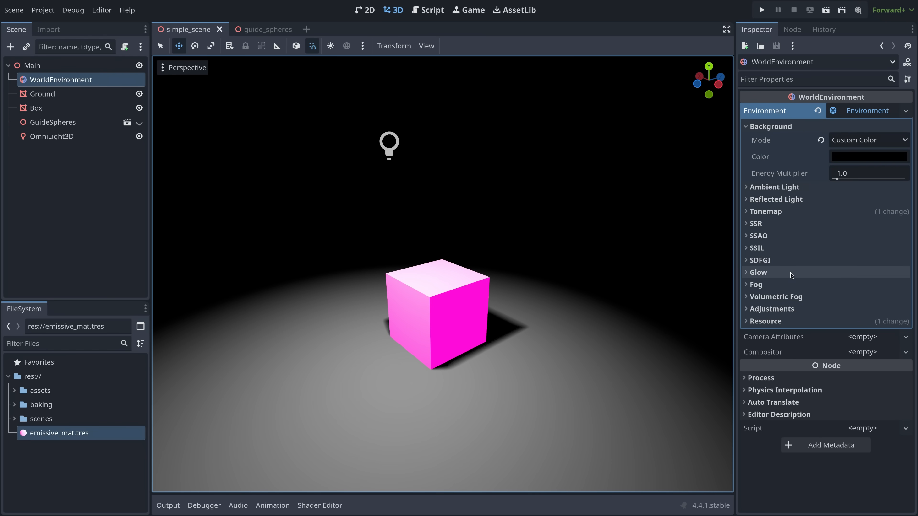
left_click(798, 273)
left_click(836, 286)
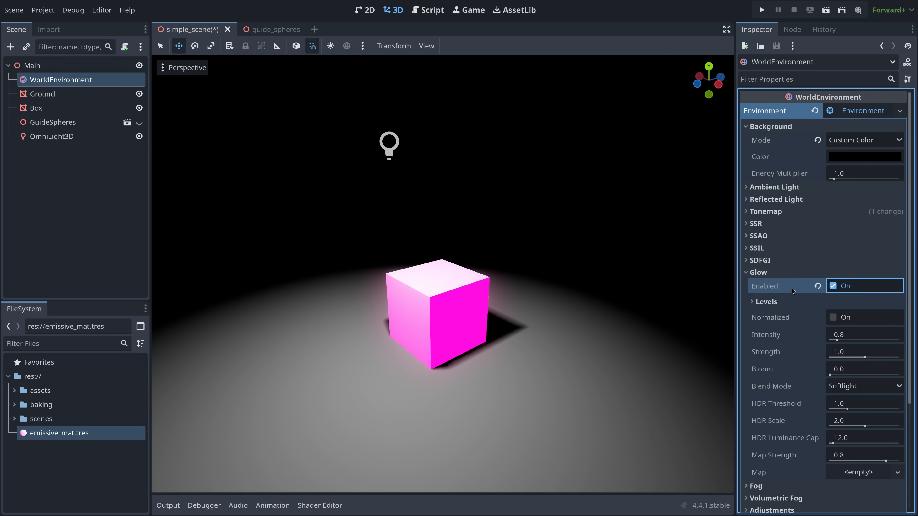
left_click(855, 390)
left_click(854, 416)
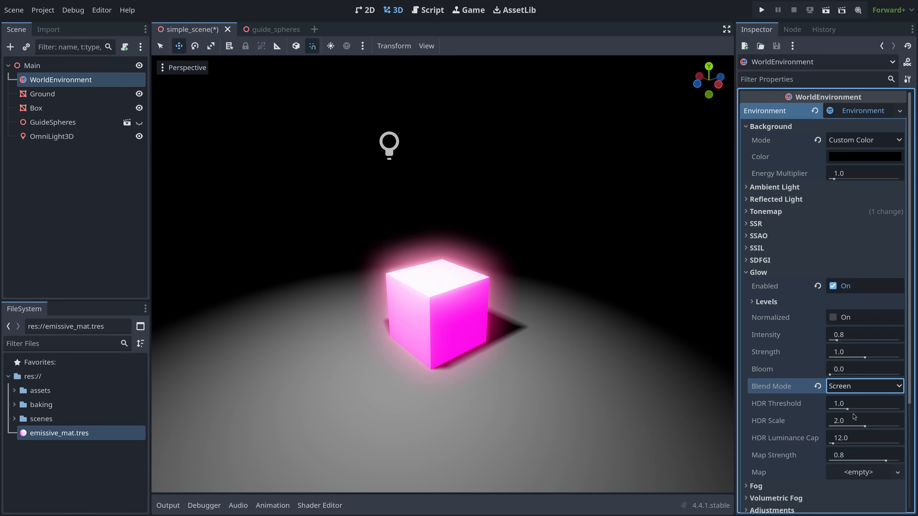
Step: Set the glow levels: level 2 to 1.0, level 4 to 0.5 and level 5 to 0.2
left_click(767, 302)
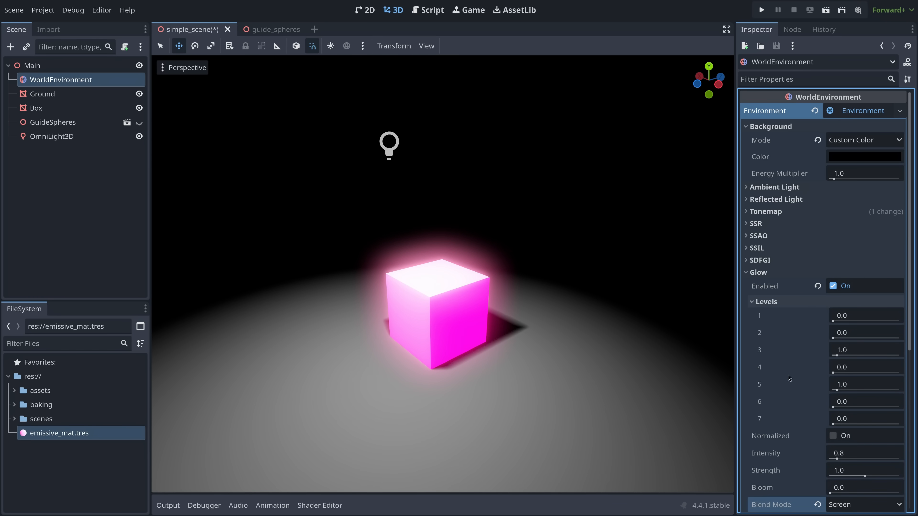
left_click(857, 333)
type("1")
key("Return")
key("Tab")
key("Tab")
type("0.5")
key("Return")
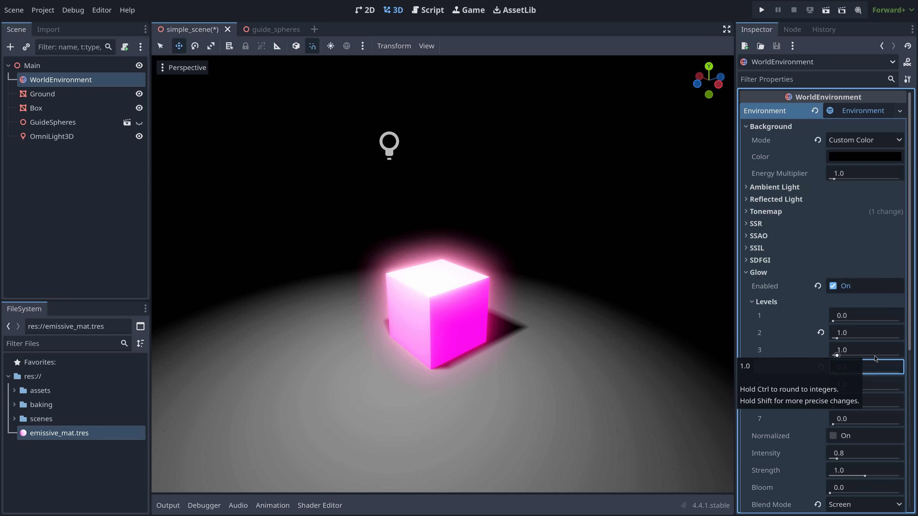
key("Tab")
type("0.2")
key("Return")
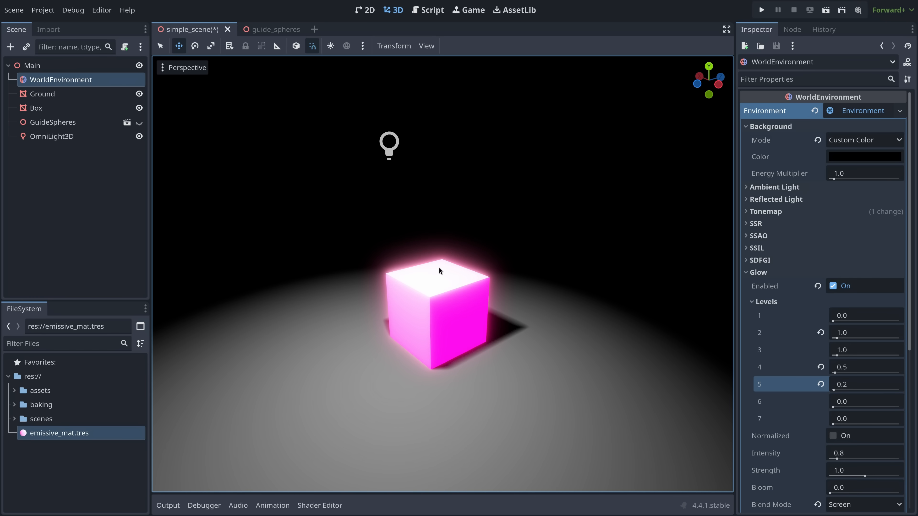
Step: Try a lower HDR threshold for the glow and reset it to the default
left_click(780, 303)
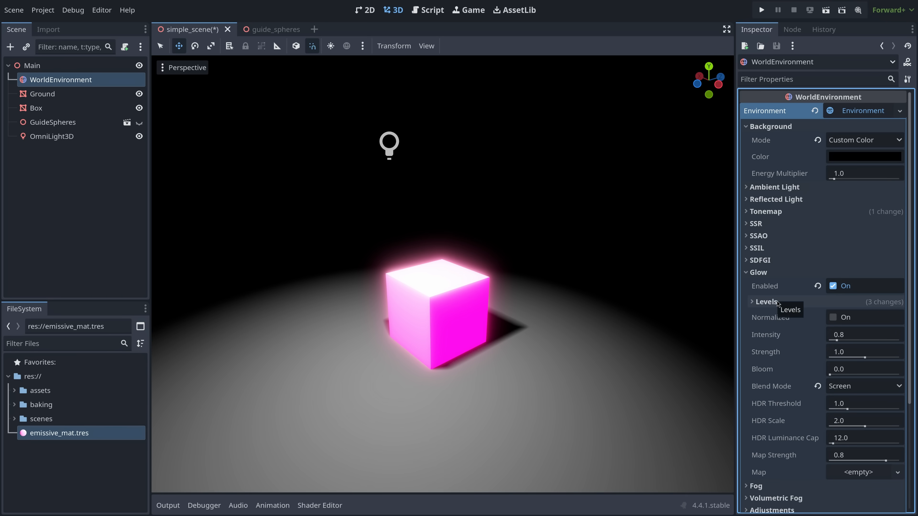
mouse_move(846, 409)
left_mouse_down()
mouse_move(860, 408)
mouse_move(842, 409)
left_mouse_up()
left_click(817, 403)
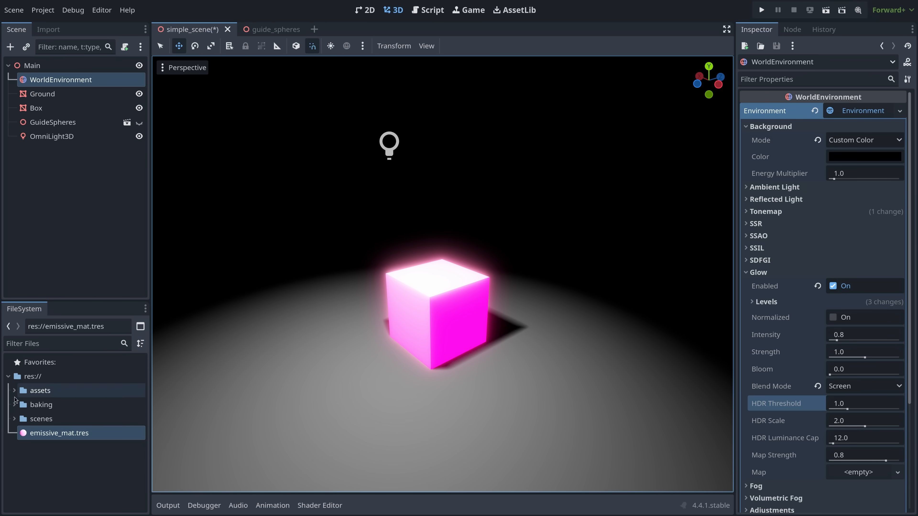
Step: Adjust the energy multiplier of emissive_mat.tres and change its emission color to 0099dd
left_click(31, 437)
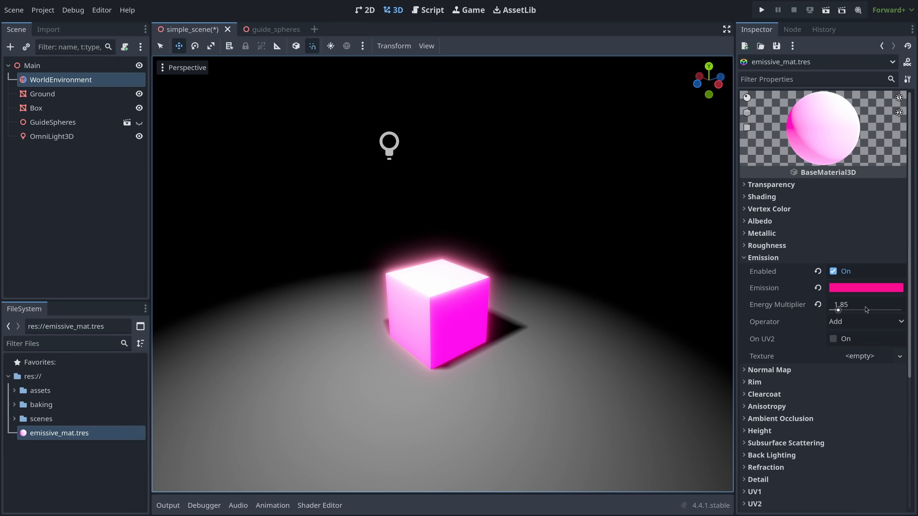
left_click_drag(868, 310, 879, 310)
left_click(866, 288)
type("0099dd")
key("Return")
left_click(339, 258)
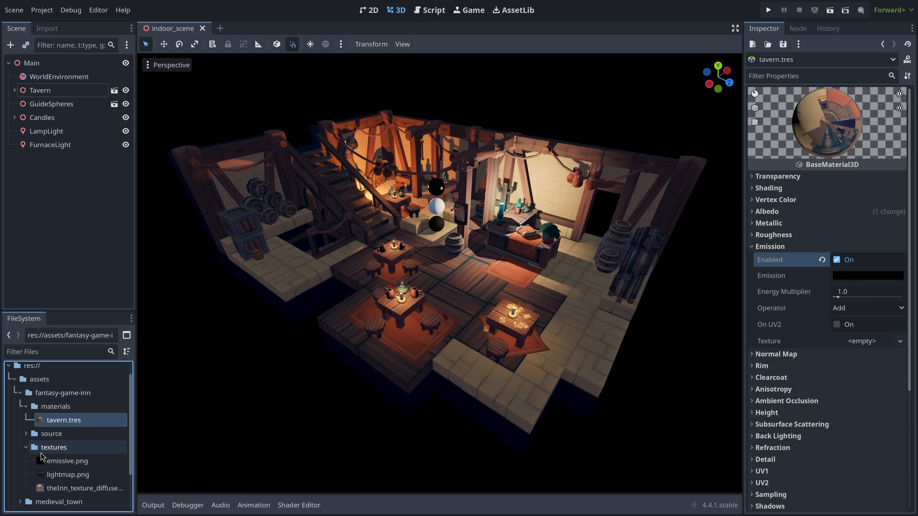
Step: Assign emissive.png as the emission texture of tavern.tres and set its energy multiplier to 8
left_click_drag(41, 459, 861, 342)
left_click(869, 293)
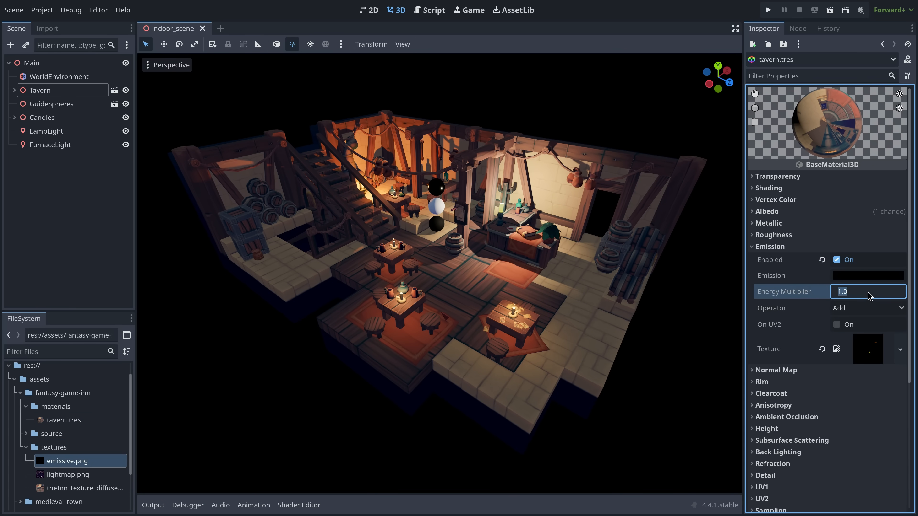
type("8")
key("Return")
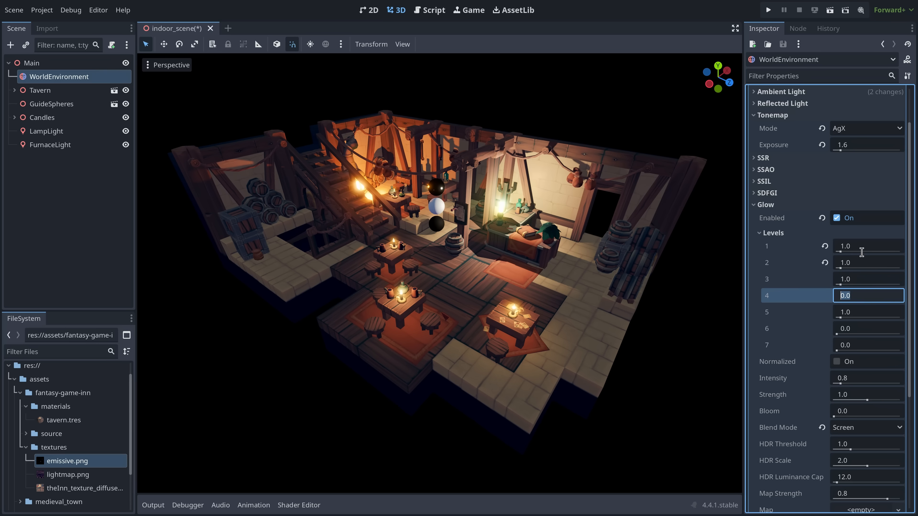
Step: Set the tavern's glow level 5 to 0.2, return level 1 to 0.0, and edit the glow intensity
key("Tab")
type(".2")
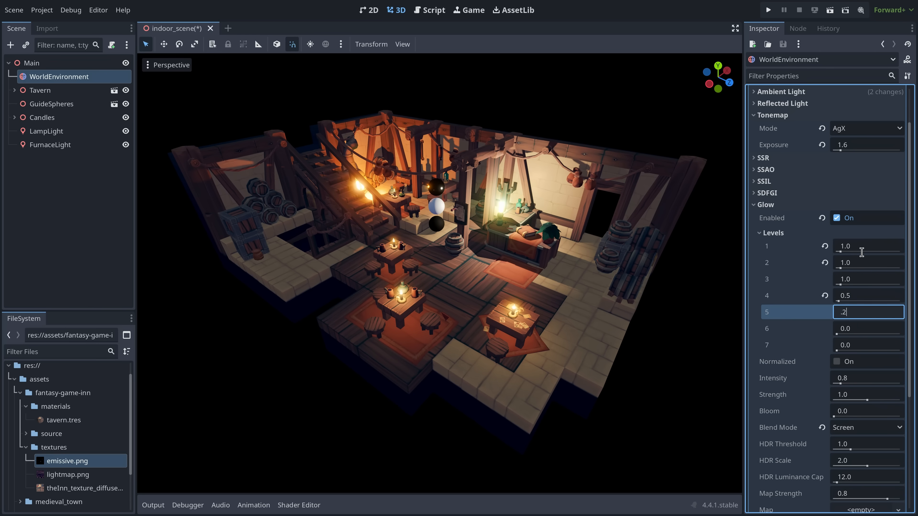
key("Return")
left_click(859, 380)
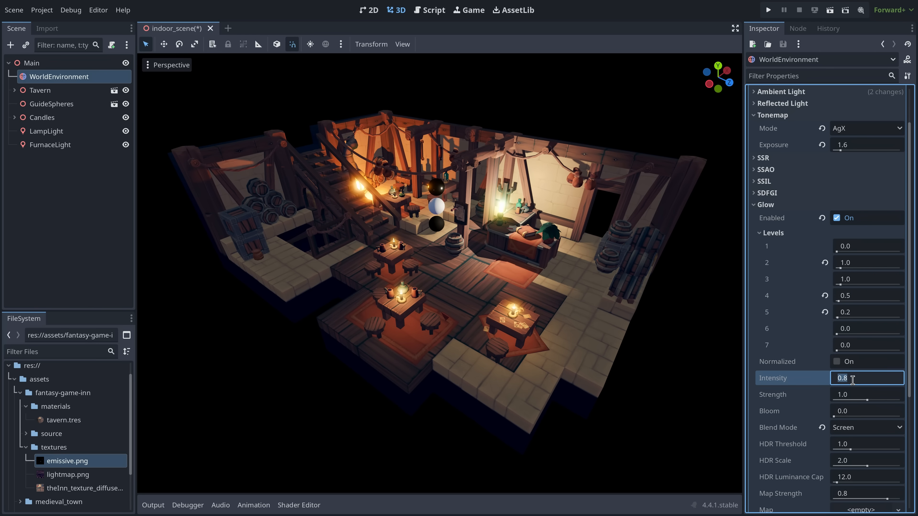
type(".")
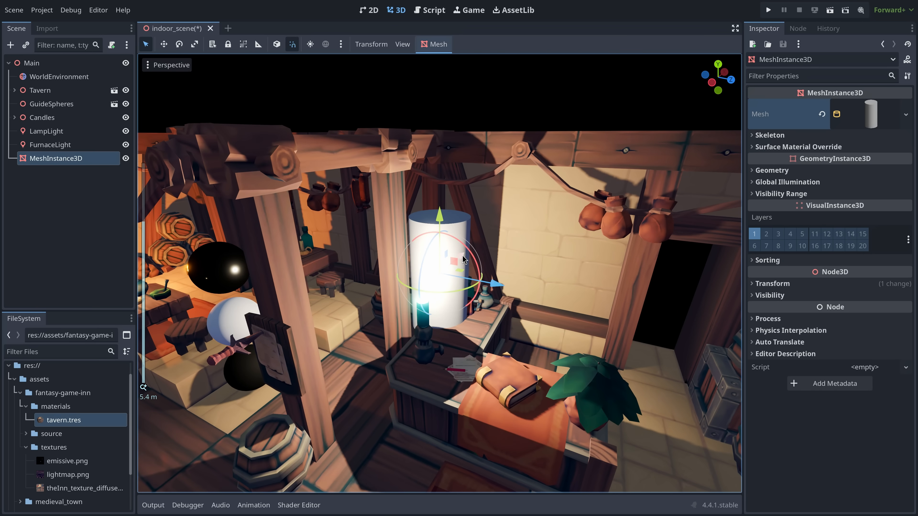
Step: Scale down the cylinder mesh and fit it onto the lamp on the tavern's counter
left_click_drag(448, 314, 476, 321)
key("r")
left_click_drag(496, 269, 449, 320)
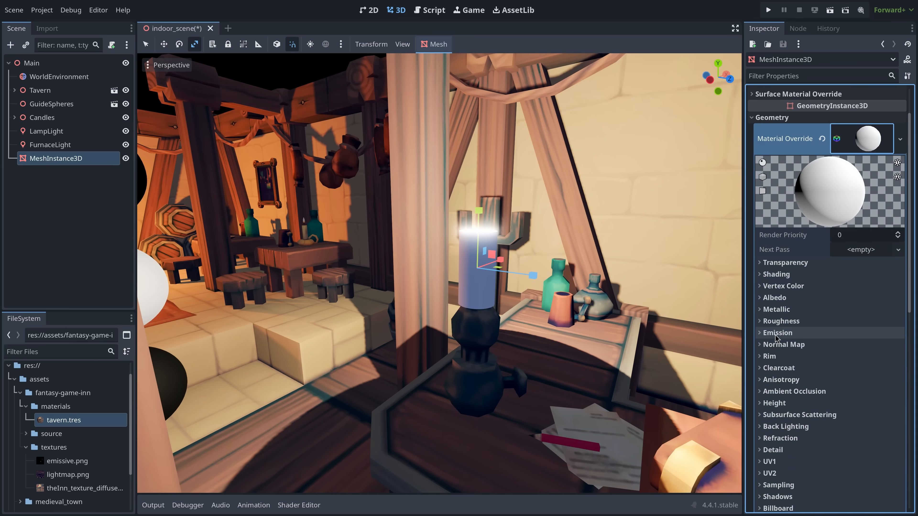
Step: Enable emission on the lamp cylinder's material with a pale green color and an energy multiplier of 2.25
left_click(842, 332)
left_click(842, 347)
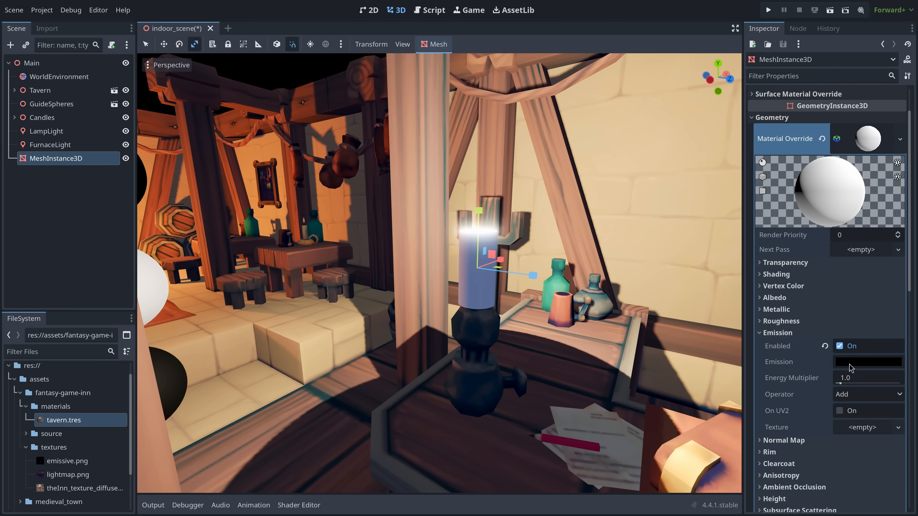
left_click(866, 362)
left_click_drag(906, 145, 906, 115)
mouse_move(793, 190)
left_mouse_down()
mouse_move(790, 198)
mouse_move(805, 183)
left_mouse_up()
left_click_drag(853, 378, 868, 378)
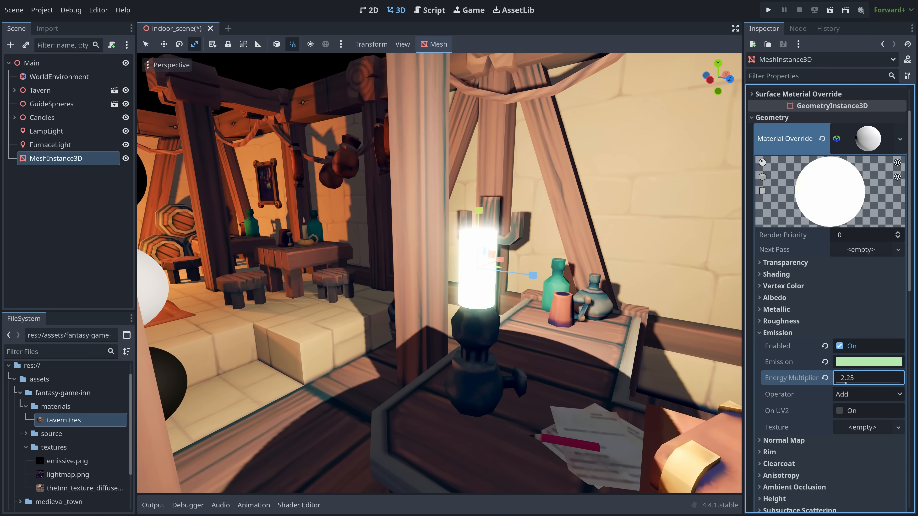
Step: Examine the glowing lamp and furnace from several viewpoints around the tavern, and save the indoor scene
scroll(361, 231, "down", 8)
middle_click_drag(274, 199, 299, 210)
left_click(299, 210)
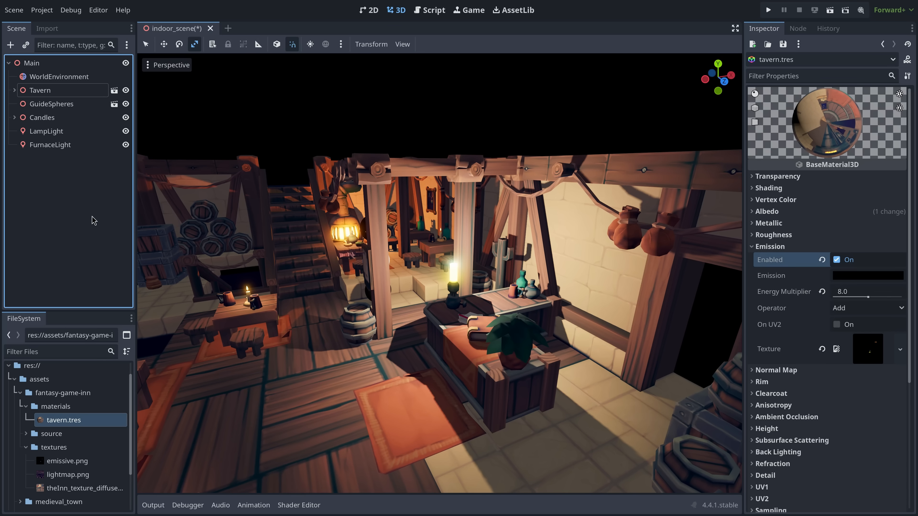
scroll(349, 246, "up", 3)
key("ctrl+s")
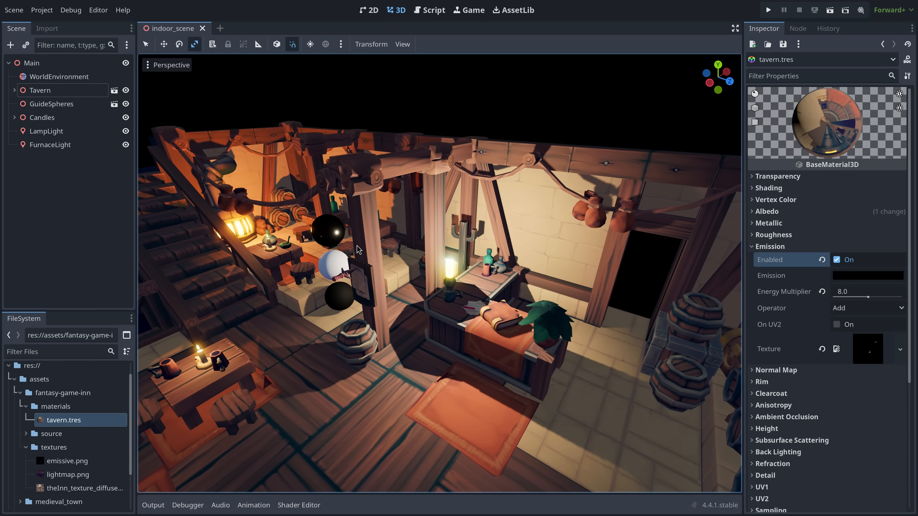
scroll(361, 239, "down", 6)
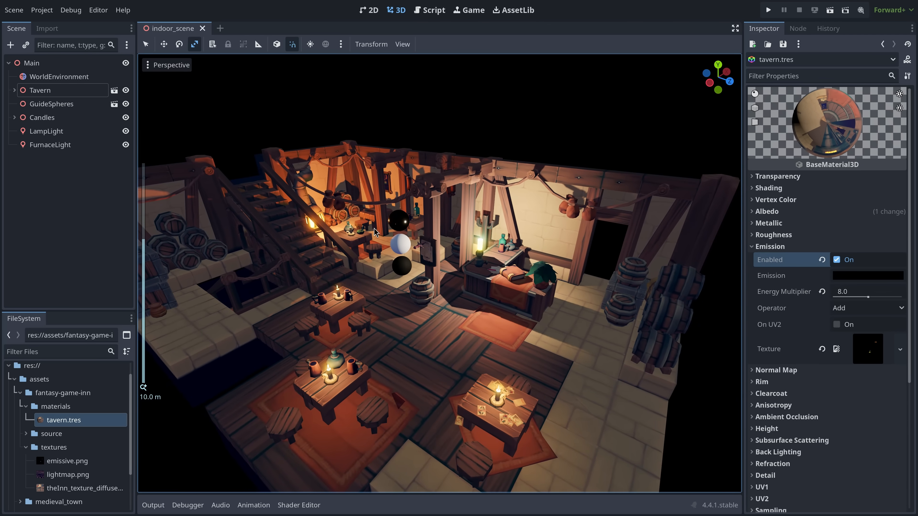
scroll(374, 232, "down", 3)
middle_click_drag(374, 231, 406, 236)
middle_click_drag(596, 367, 597, 364)
key("ctrl+s")
scroll(422, 262, "down", 1)
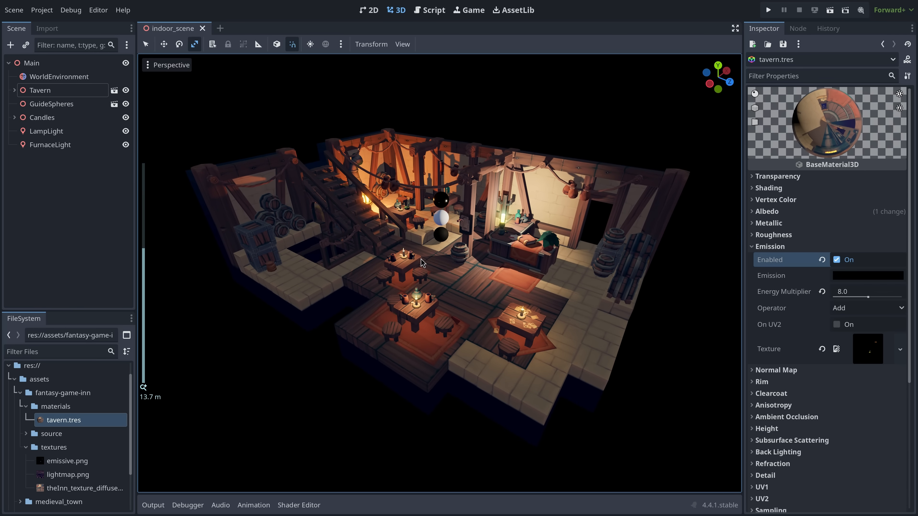
Step: Add an OmniLight3D to the indoor scene and move it near the barrels and crates beside the stairs
left_click(36, 235)
right_click_drag(416, 253, 366, 246)
key("w")
left_click_drag(434, 184, 399, 200)
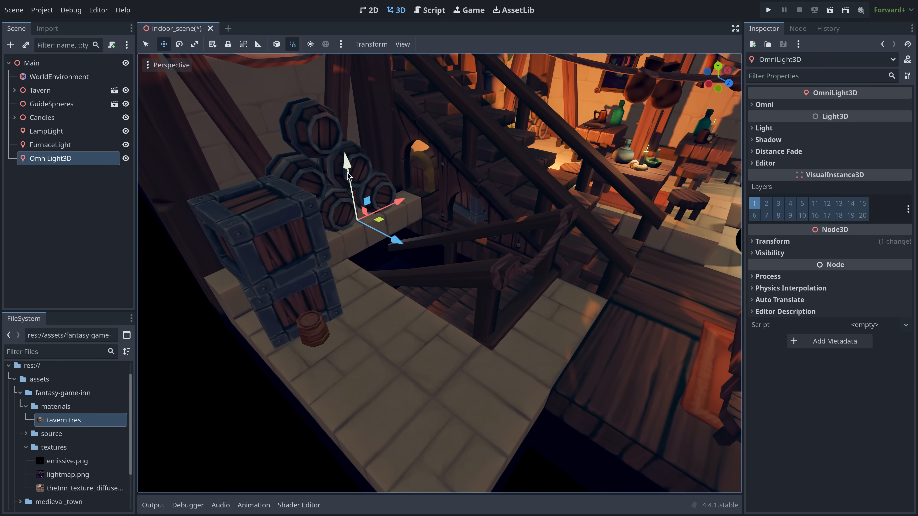
Step: Lower the OmniLight3D into the basement opening beside the barrels, and set its range to 9.0 and energy to 10
left_click_drag(348, 166, 350, 178)
left_click_drag(401, 249, 419, 258)
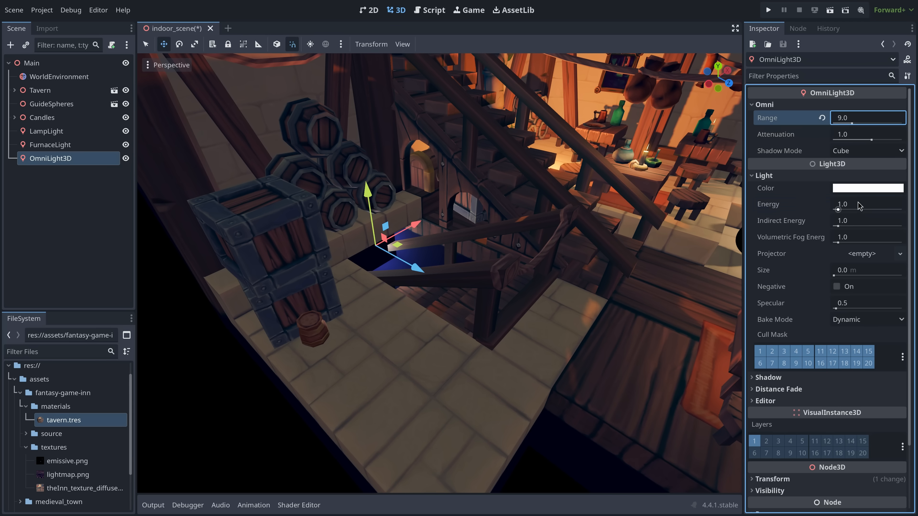
left_click(859, 205)
type("10")
key("Return")
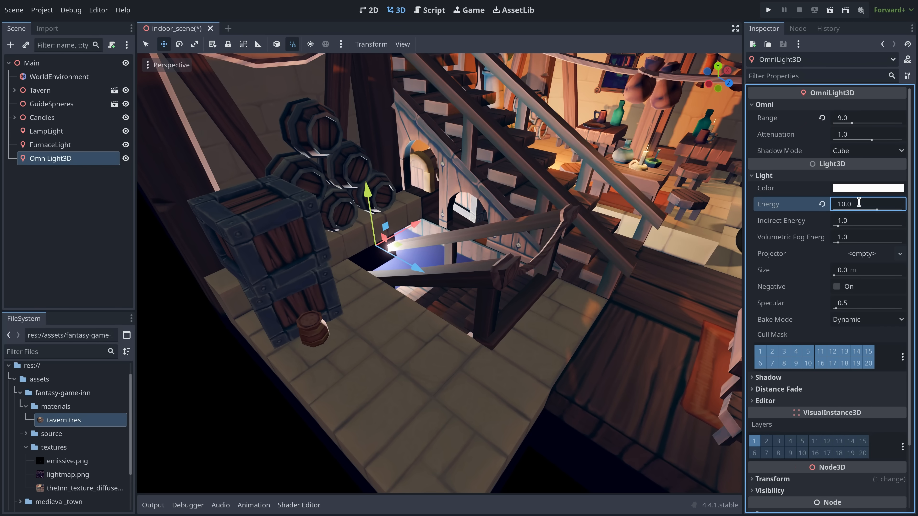
Step: Change the basement light's color to a saturated, darker green
left_click(846, 189)
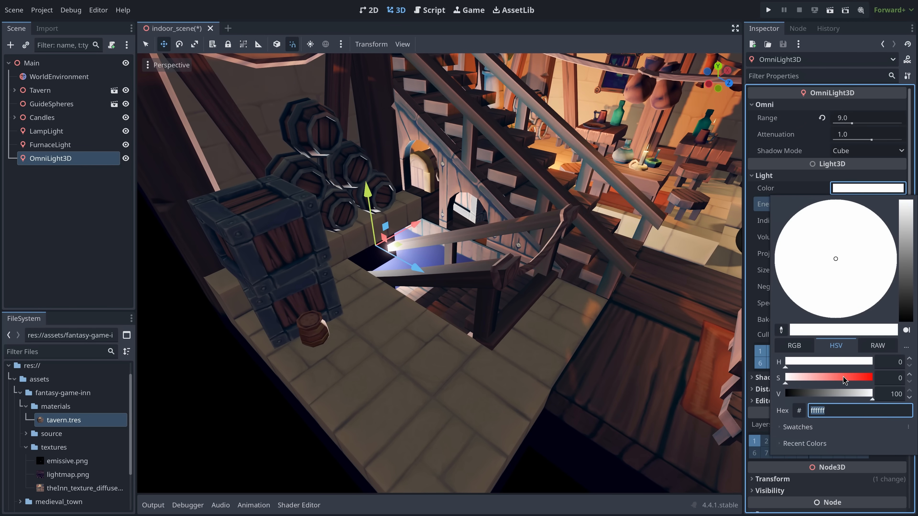
left_click_drag(845, 379, 871, 379)
left_click(793, 301)
left_click_drag(785, 320, 774, 312)
Step: Enable shadows on the green light, fine-tune its position in the stairwell, and rename it BasementLight
left_click(763, 378)
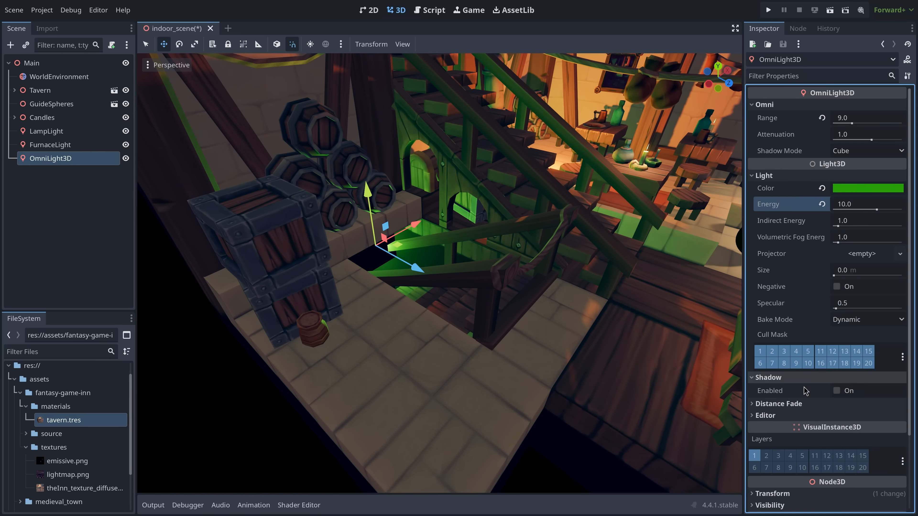
left_click(837, 391)
left_click_drag(417, 269, 421, 277)
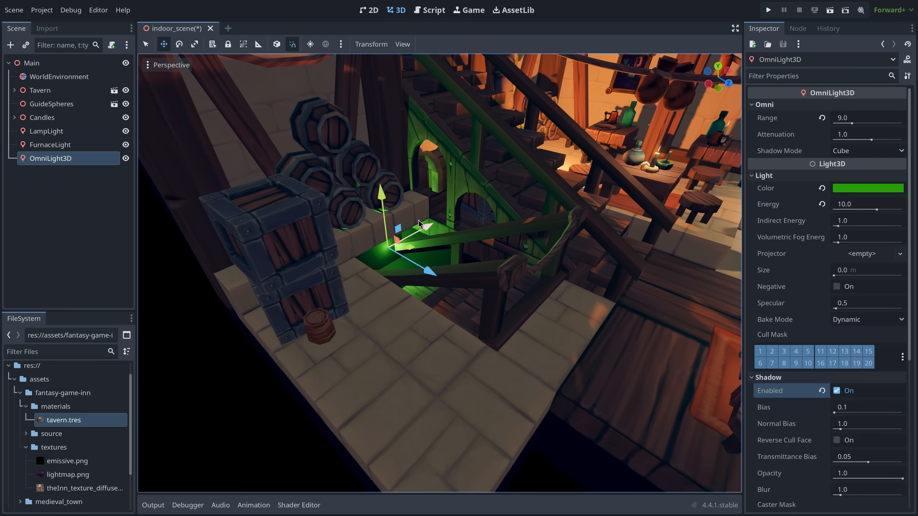
left_click_drag(419, 222, 454, 304)
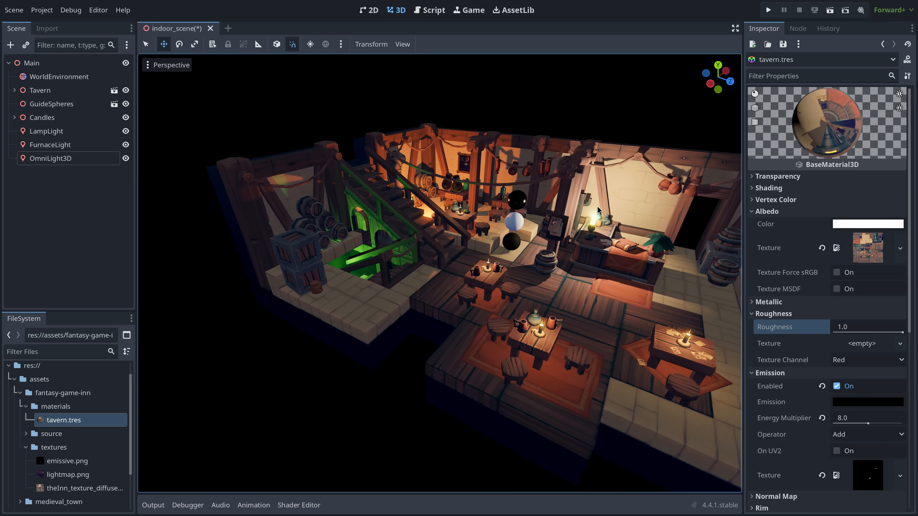
scroll(598, 210, "down", 5)
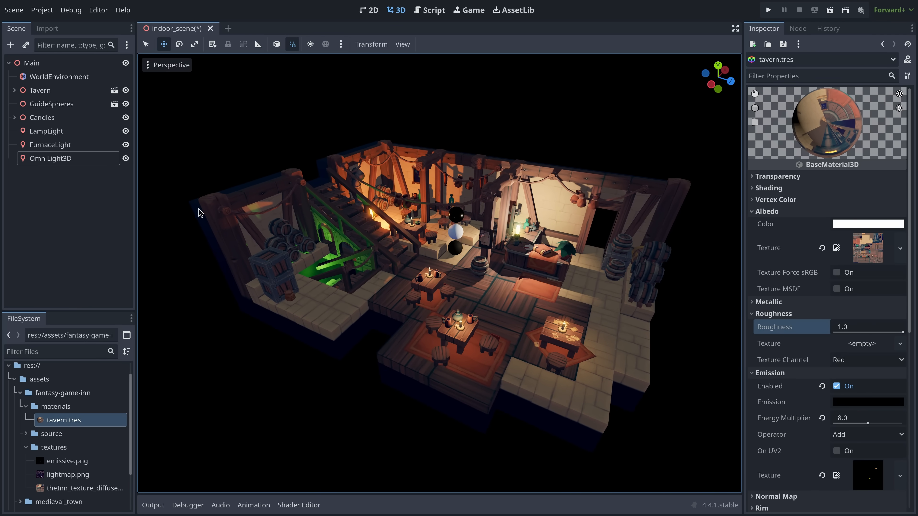
left_click(96, 161)
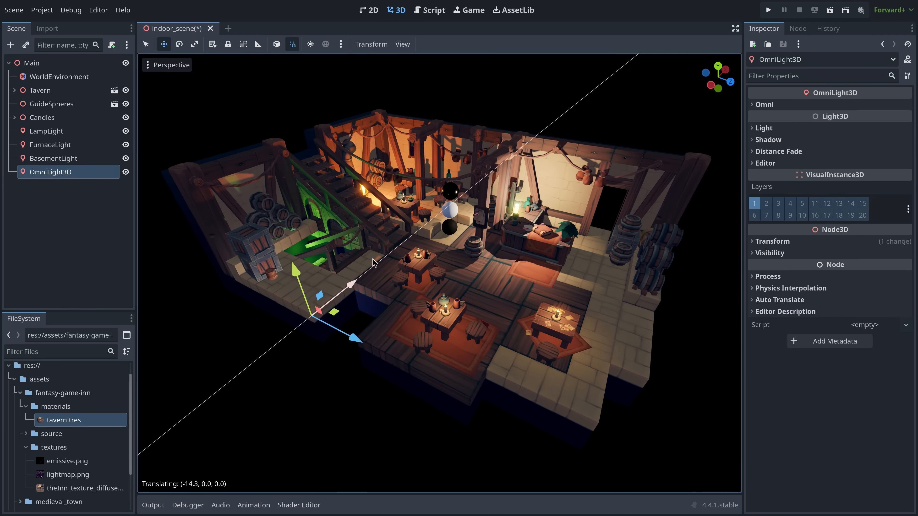
Step: Move the new OmniLight3D above the crates and barrels by the stairs, set its range to 10, and tint its color
left_click_drag(274, 253, 250, 202)
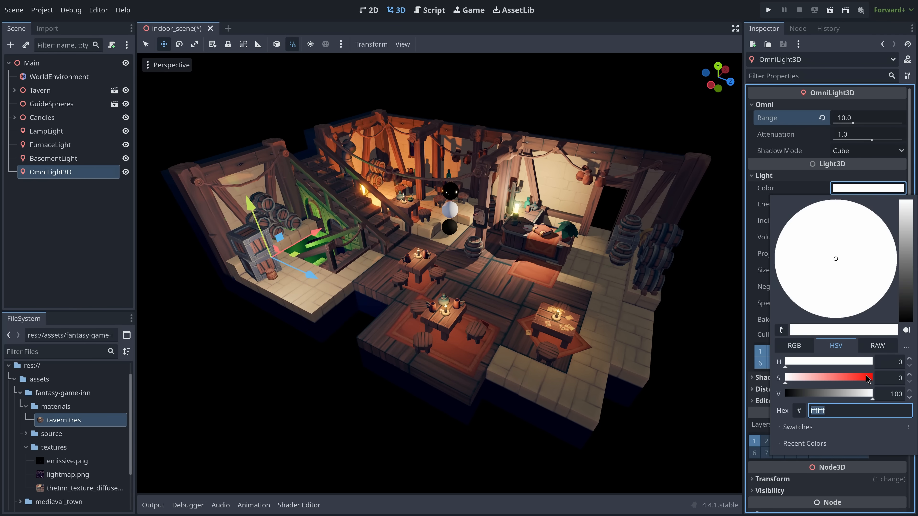
left_click_drag(896, 260, 864, 217)
key("Escape")
Step: Duplicate the crate-area light and move the copy to the barrels at the opposite end of the tavern
key("ctrl+d")
left_click_drag(305, 274, 646, 349)
left_click_drag(584, 338, 627, 210)
left_click_drag(685, 271, 796, 302)
left_click_drag(733, 212, 732, 197)
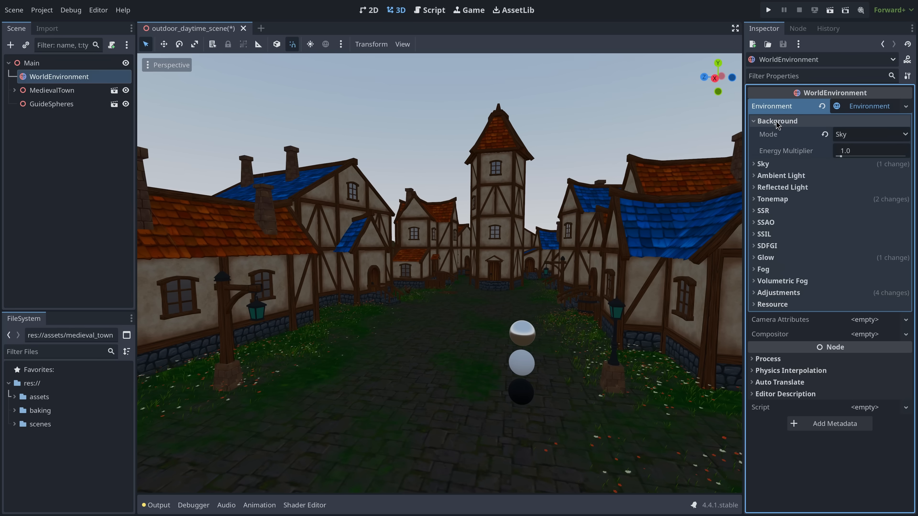
Step: Replace the outdoor daytime scene's sky material with a new PanoramaSkyMaterial and open its properties
left_click(763, 163)
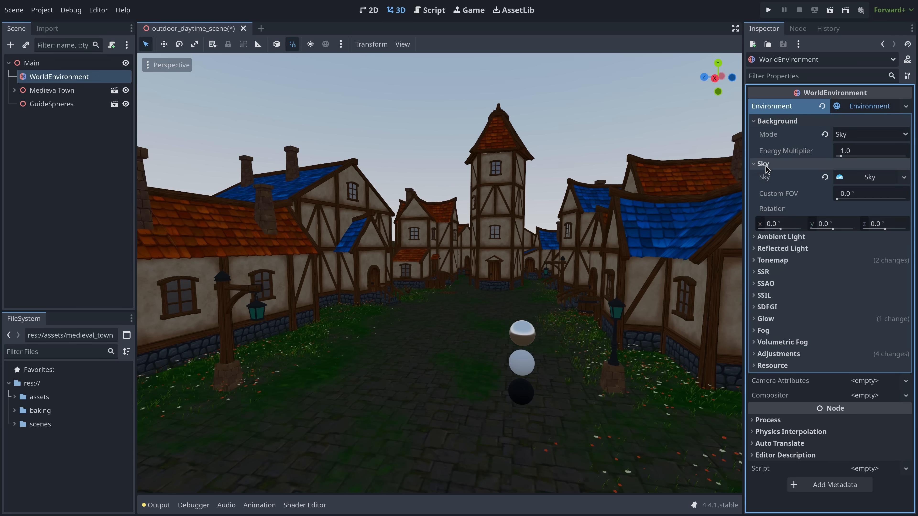
left_click(898, 179)
left_click(895, 195)
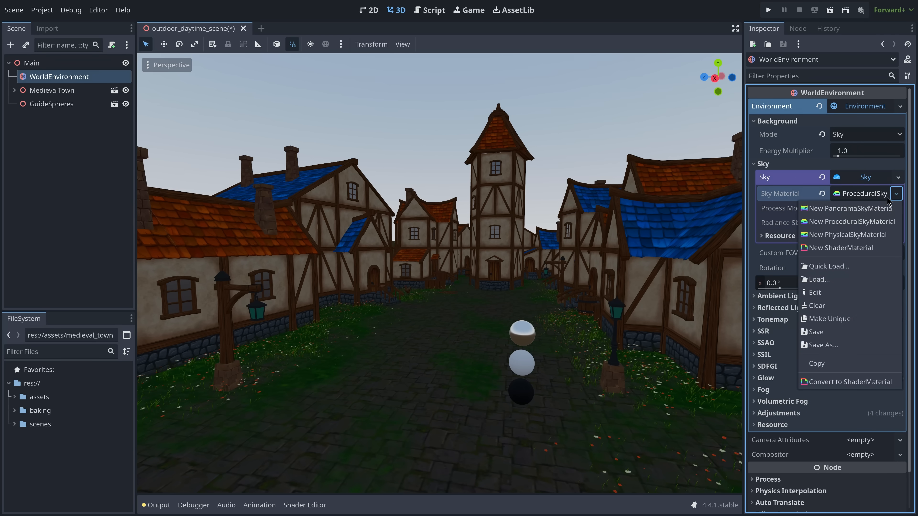
left_click(856, 209)
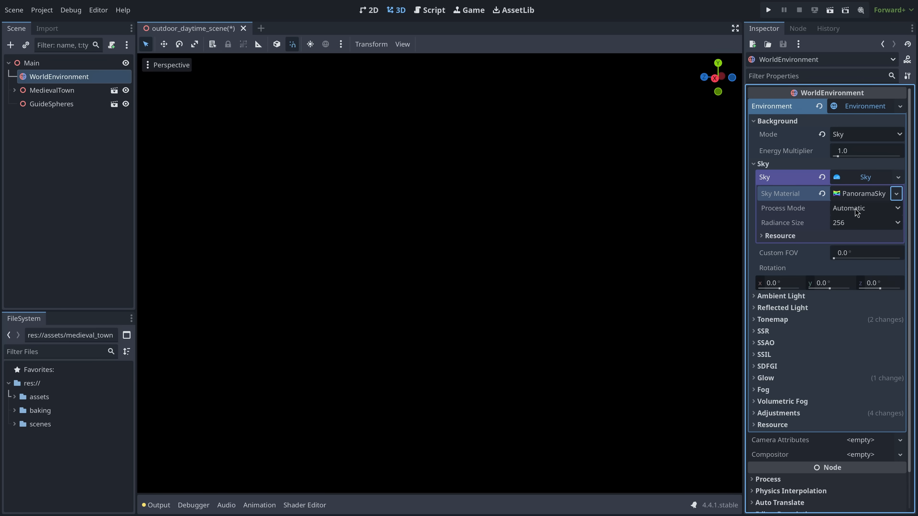
left_click(863, 194)
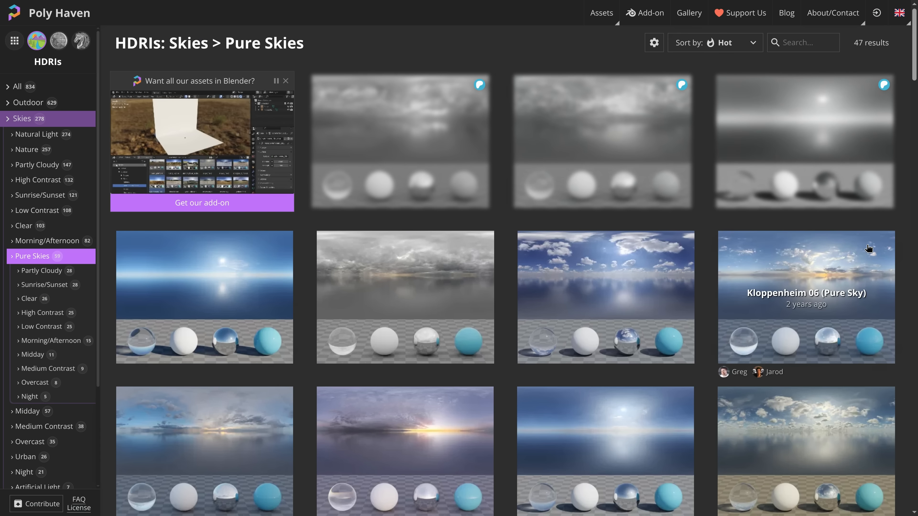
Step: Switch to Poly Haven and browse the HDRIs in the Pure Skies category
scroll(735, 234, "down", 3)
scroll(735, 234, "down", 3)
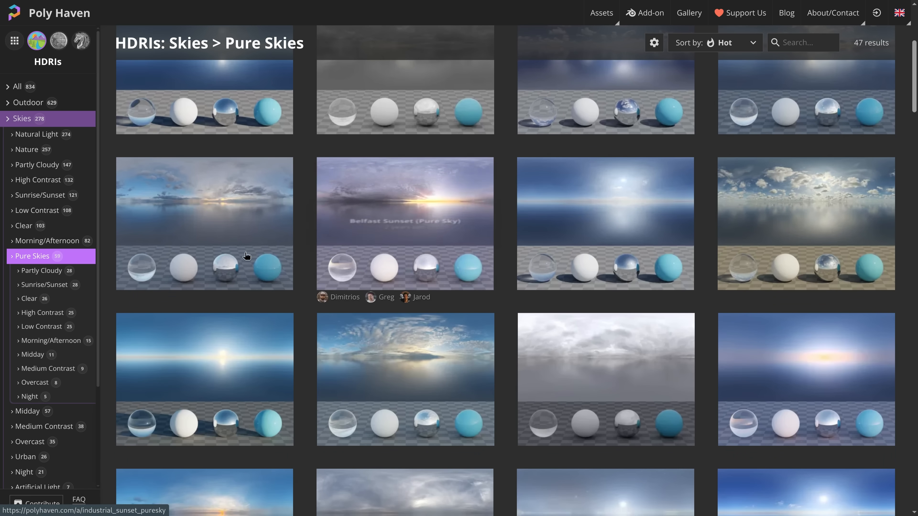
scroll(585, 366, "down", 2)
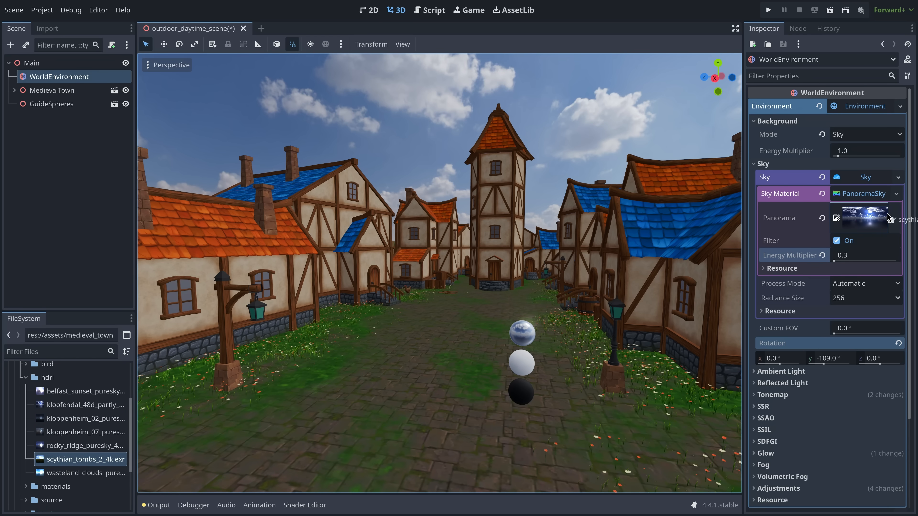
Step: Try scythian_tombs_2_4k.exr and the wasteland_clouds HDRI as the sky panorama, and settle on the belfast_sunset HDRI
left_click_drag(889, 217, 889, 217)
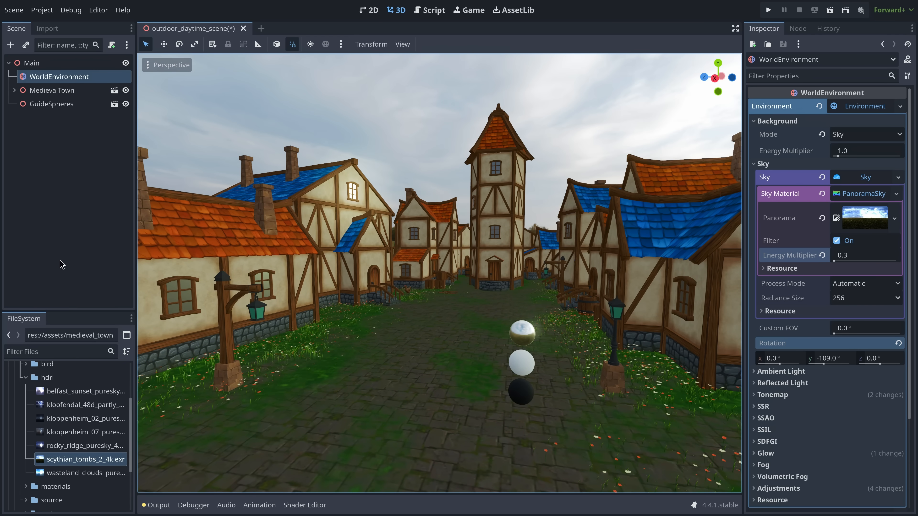
left_click_drag(86, 473, 864, 219)
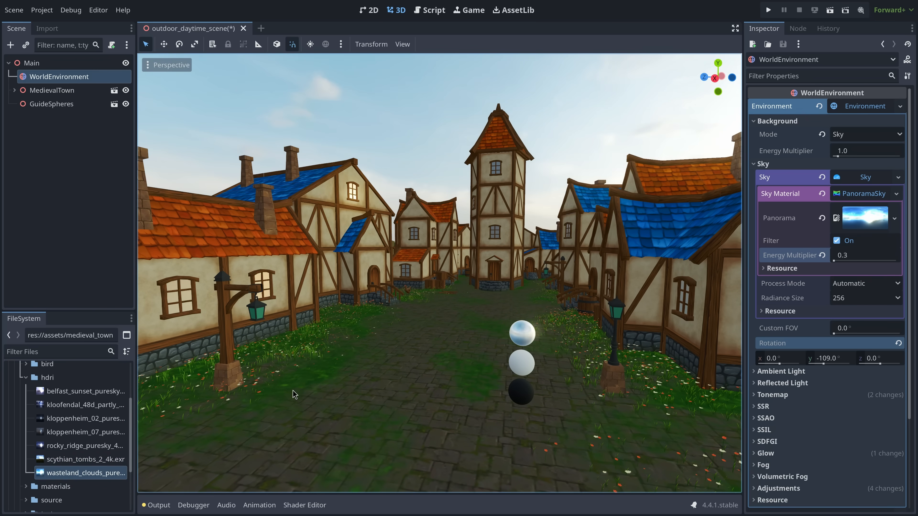
left_click_drag(38, 395, 865, 214)
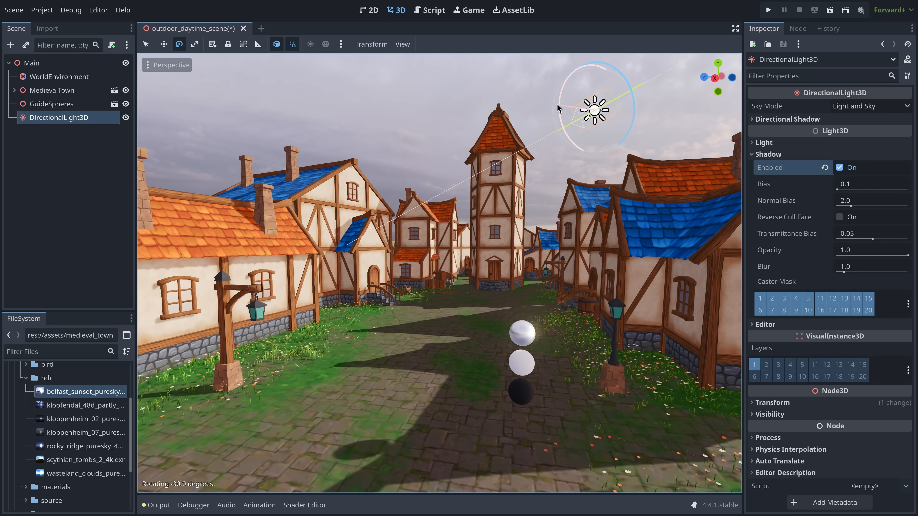
Step: Rotate the DirectionalLight3D to a low sun angle on X and Y, and adjust the sky's Y rotation to match it
left_click_drag(557, 105, 557, 102)
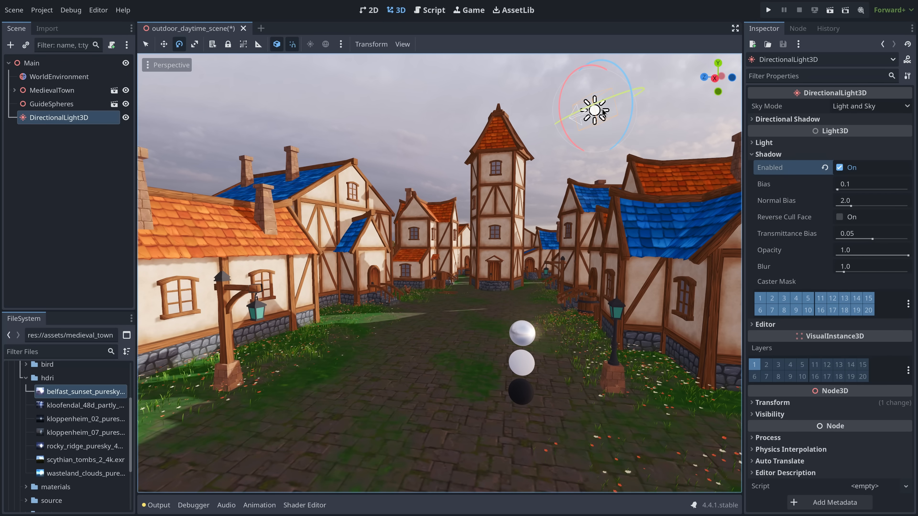
mouse_move(607, 104)
left_mouse_down()
mouse_move(600, 105)
mouse_move(623, 103)
left_mouse_up()
left_click(772, 402)
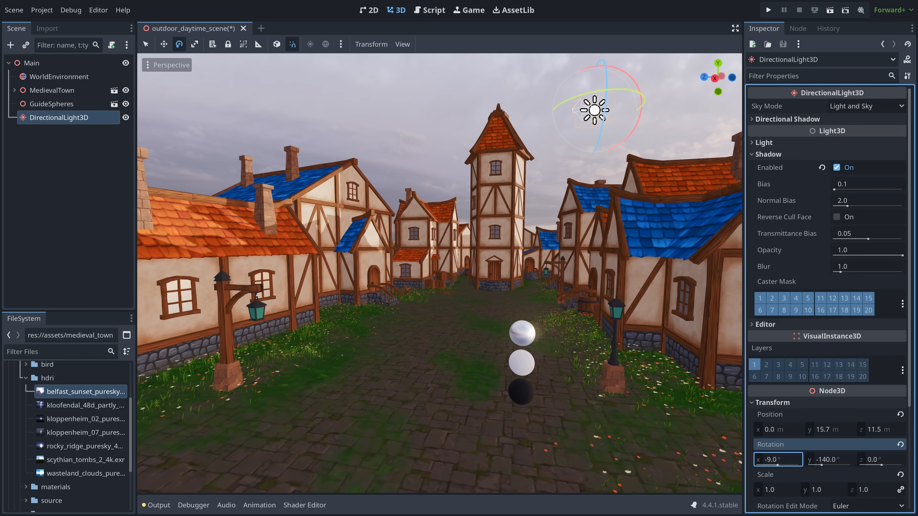
left_click(776, 459)
left_click_drag(840, 462, 854, 463)
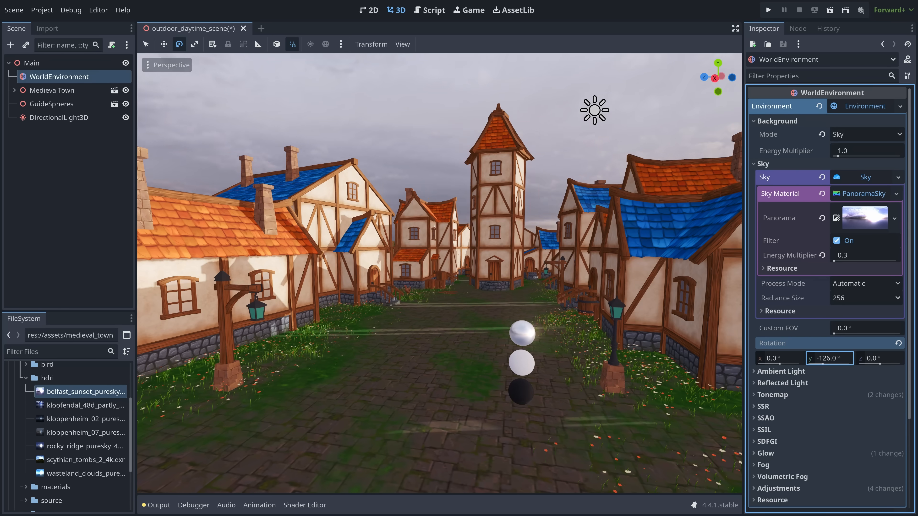
mouse_move(830, 358)
left_mouse_down()
mouse_move(813, 358)
mouse_move(836, 358)
left_mouse_up()
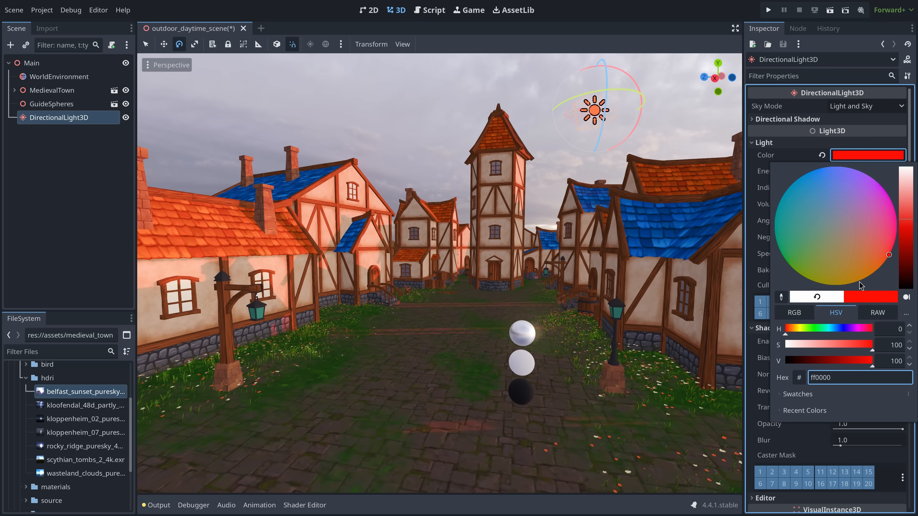
Step: Tint the DirectionalLight3D a bright golden yellow
left_click_drag(860, 283, 848, 289)
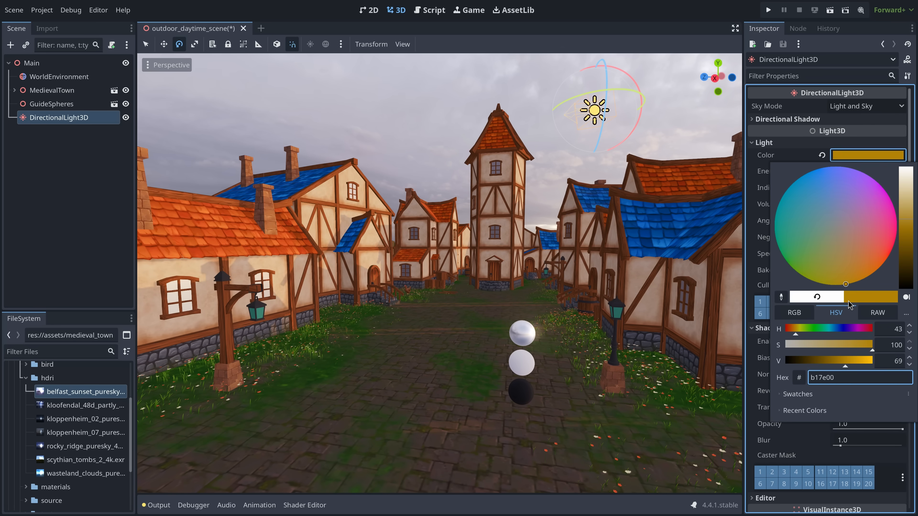
left_click_drag(903, 216, 908, 179)
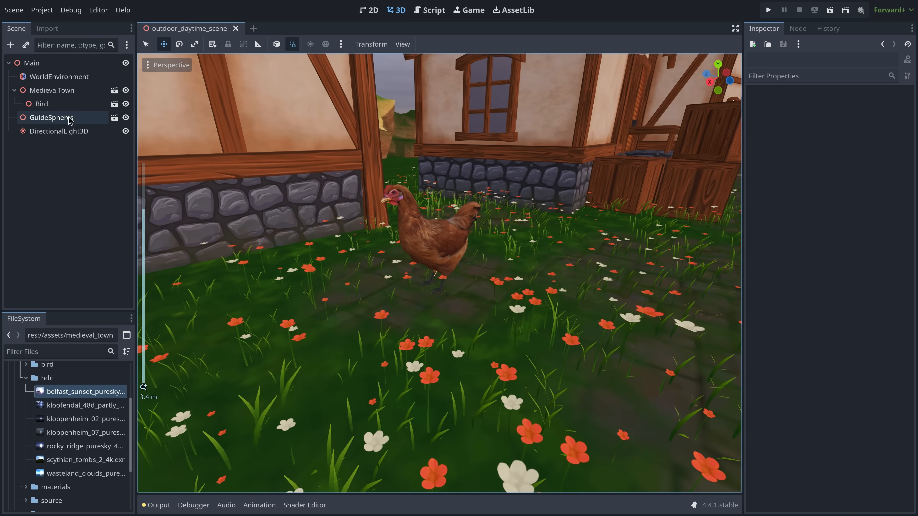
Step: Delete the Bird node from the MedievalTown and confirm the deletion
left_click(68, 104)
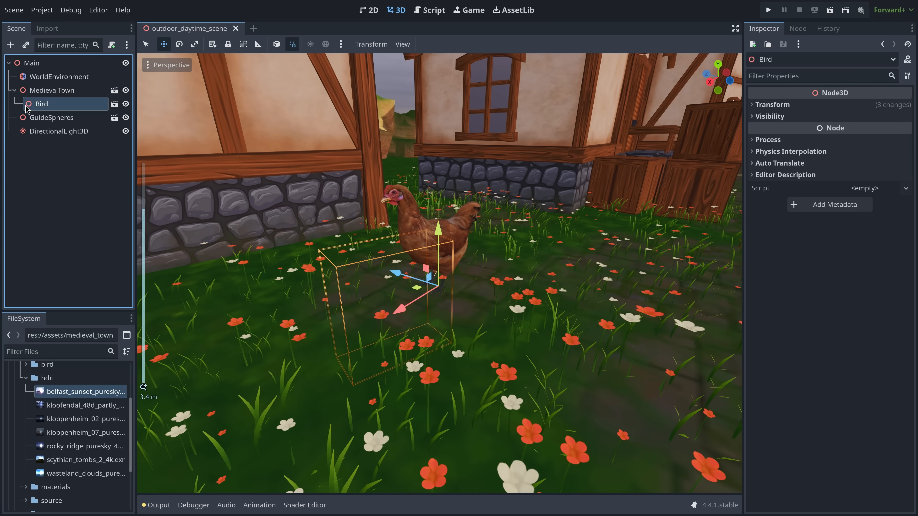
key("Delete")
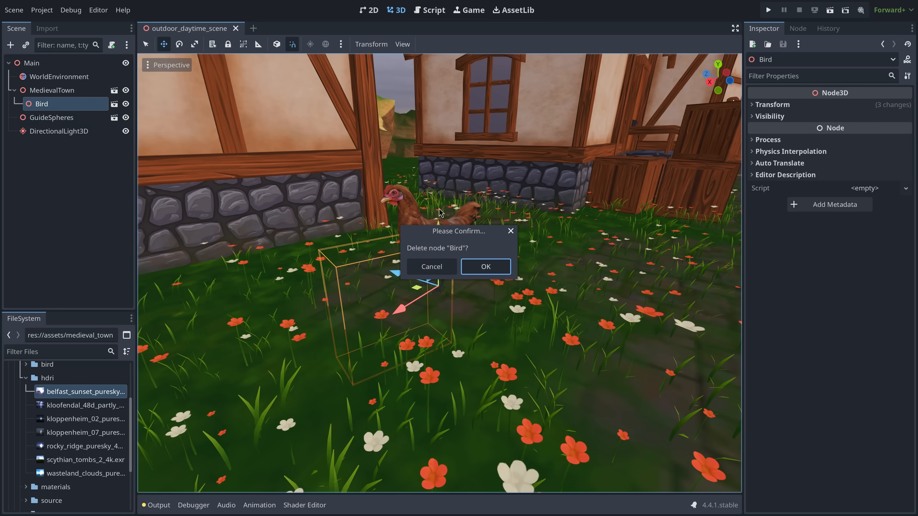
left_click(485, 272)
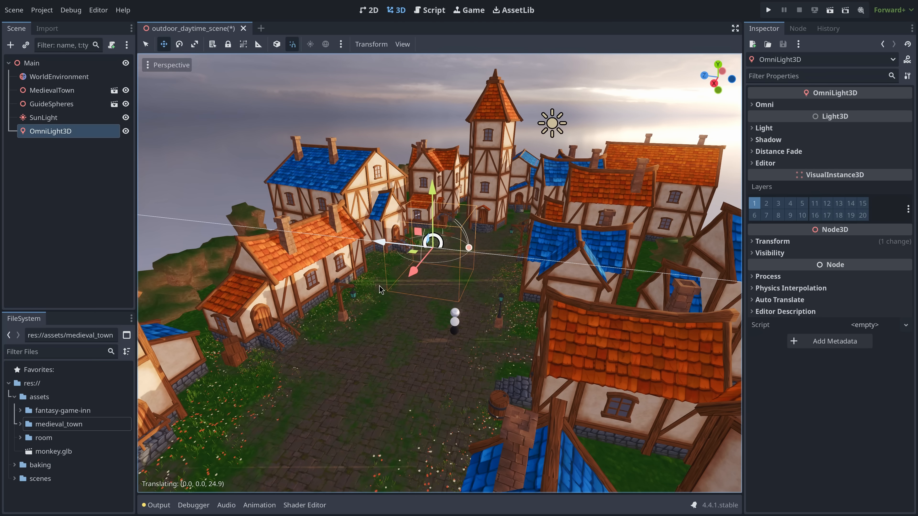
Step: Position an OmniLight3D at a street lamp and duplicate it onto the other lamps along the street
left_click_drag(400, 270, 298, 381)
left_click_drag(346, 276, 347, 246)
left_click_drag(304, 297, 305, 297)
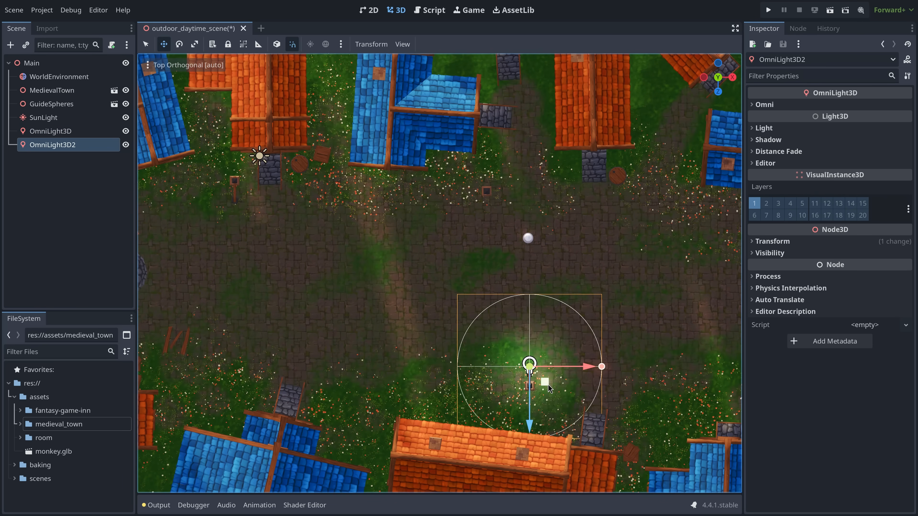
key("ctrl+d")
left_click_drag(548, 389, 506, 210)
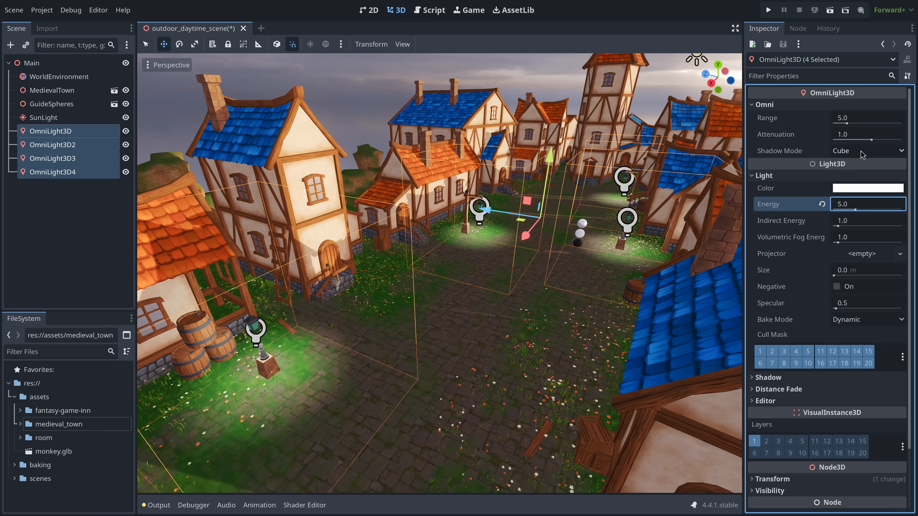
Step: Set the attenuation to 1.5 and the range to 22 for all four lamp lights
left_click(865, 134)
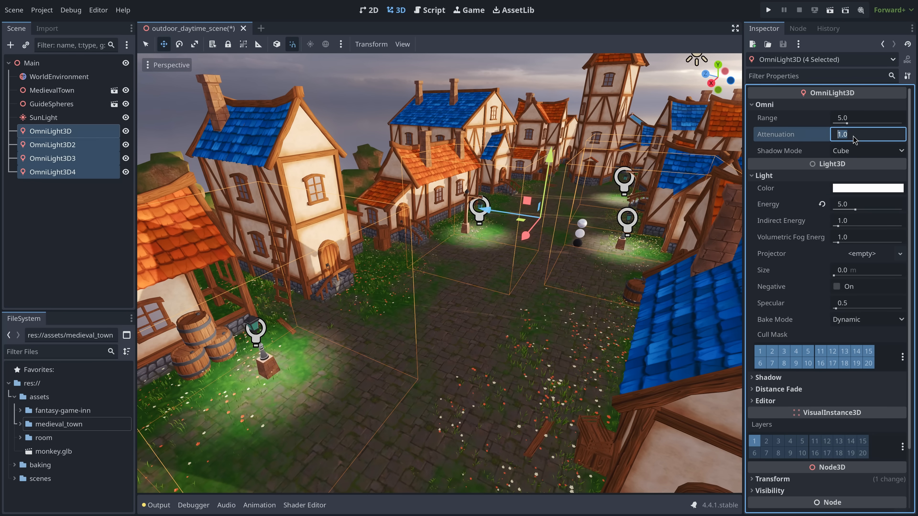
type("1.5")
key("Return")
left_click(870, 119)
type("22")
key("Return")
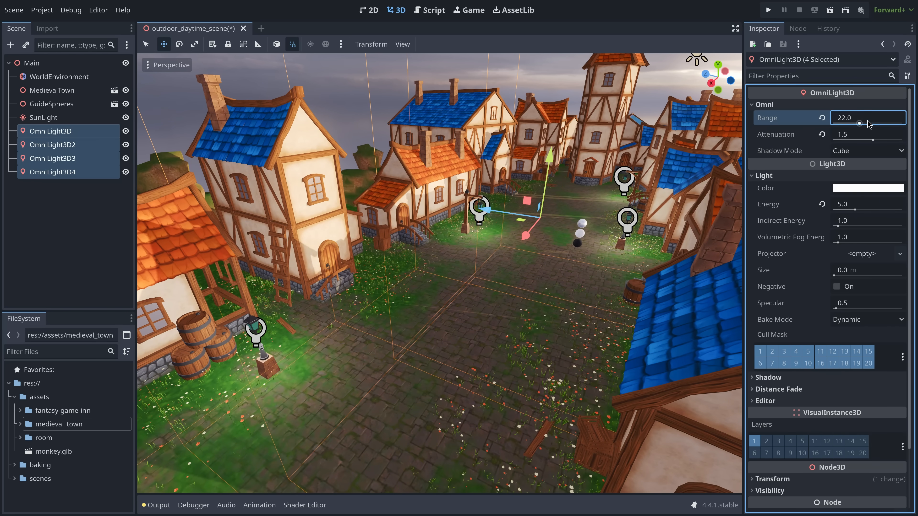
Step: Change the color of all four lamp lights to a pale warm yellow
left_click(851, 191)
left_click(844, 377)
left_click(849, 315)
left_click_drag(906, 204, 908, 215)
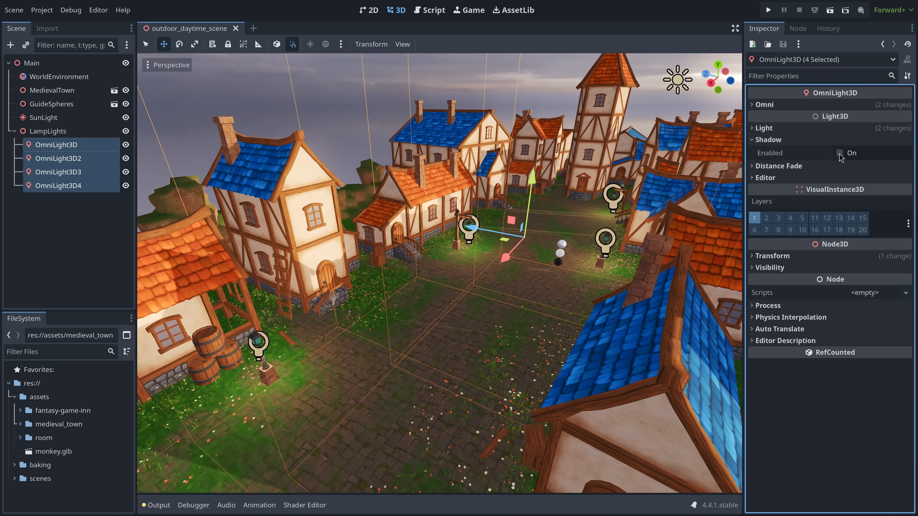
Step: Enable shadows on the four lamp lights and make all four of them visible in the street
left_click(839, 153)
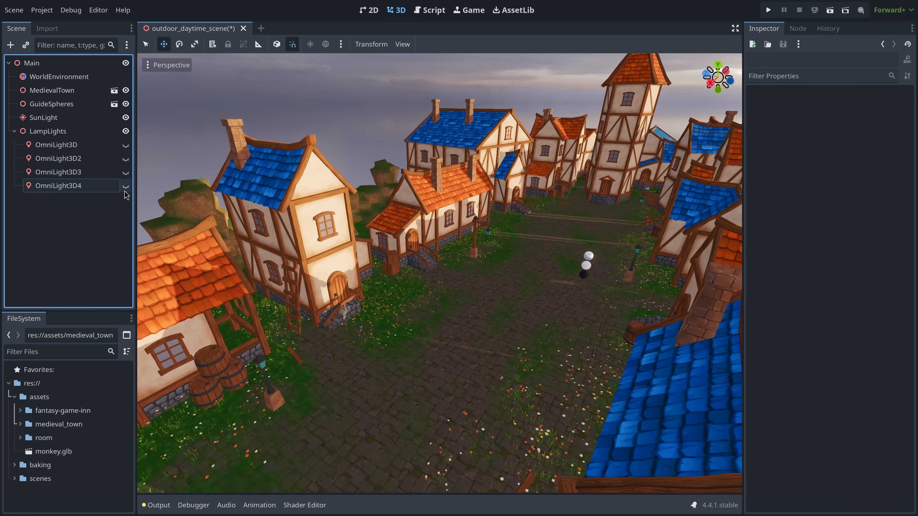
left_click(126, 186)
left_click(126, 146)
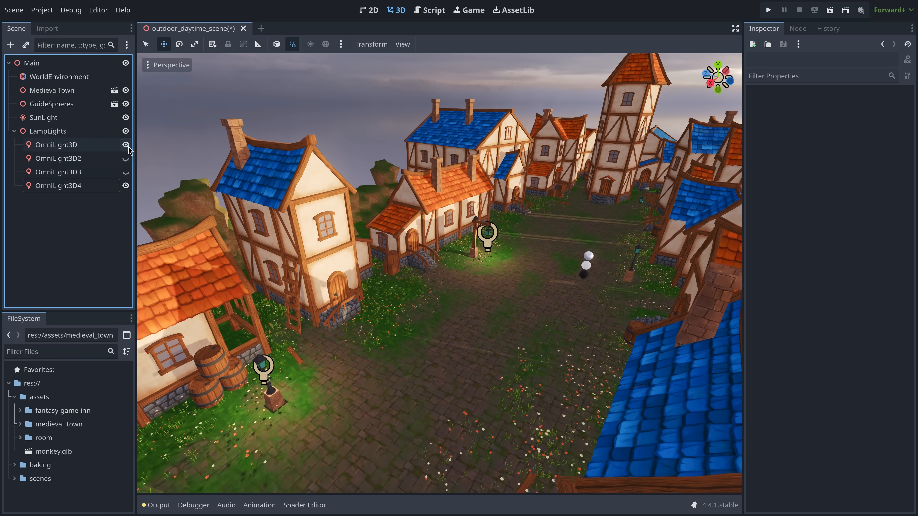
left_click(126, 159)
left_click(126, 172)
right_click_drag(383, 239, 437, 214)
key("w")
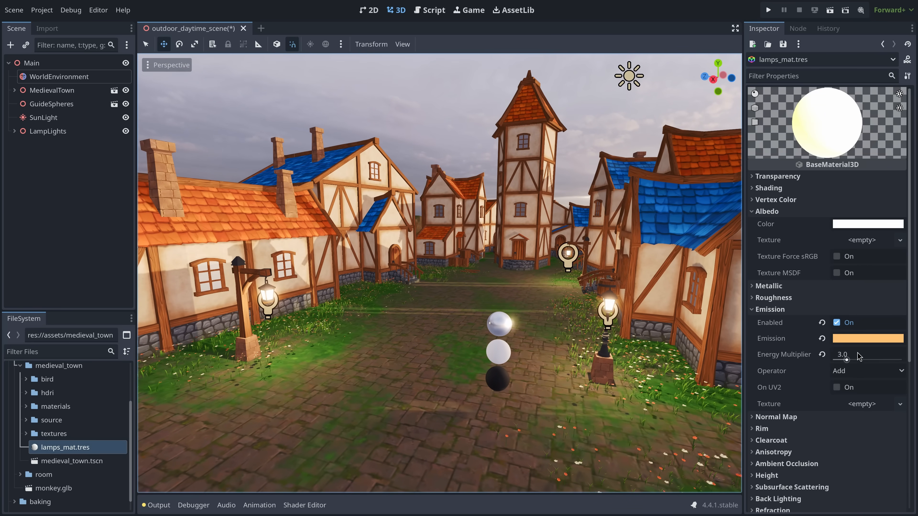
Step: Lower the emission energy multiplier of lamps_mat.tres to 1.95 and open its albedo color for editing
left_click_drag(859, 357, 842, 357)
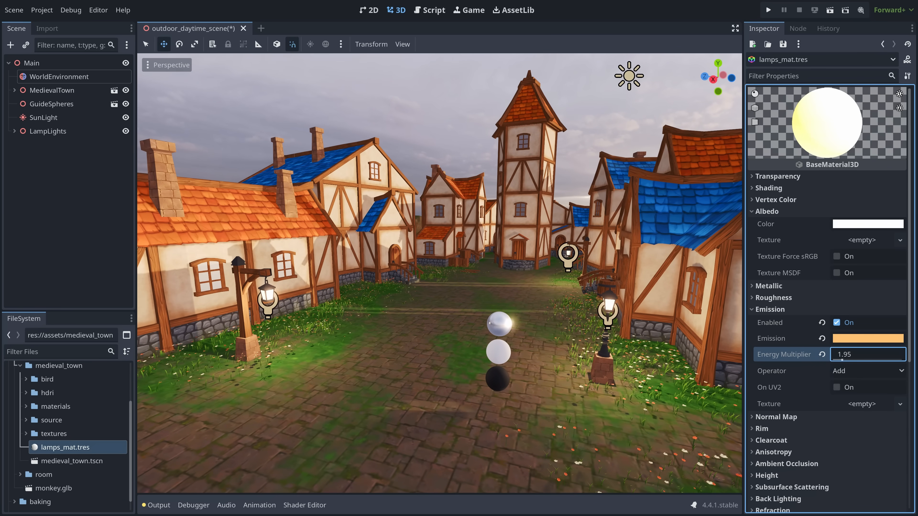
left_click(861, 225)
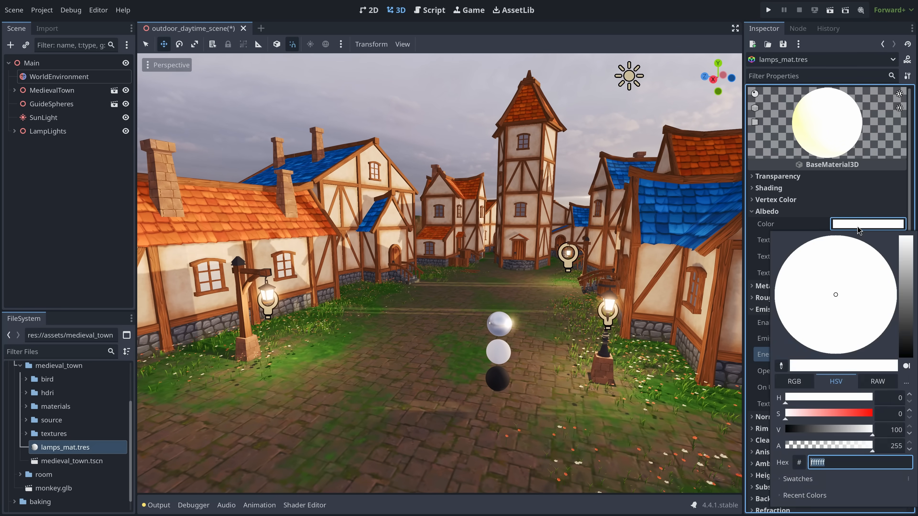
Step: Enable emission in lit_window_mat.tres with the warm yellow ffd38a and assign the material to surface 1 of the BH4 house
left_click(836, 260)
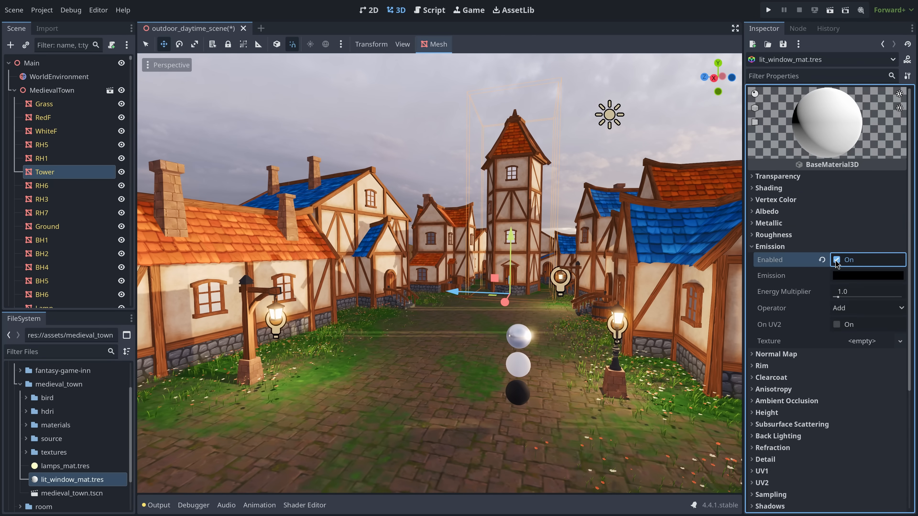
left_click(868, 276)
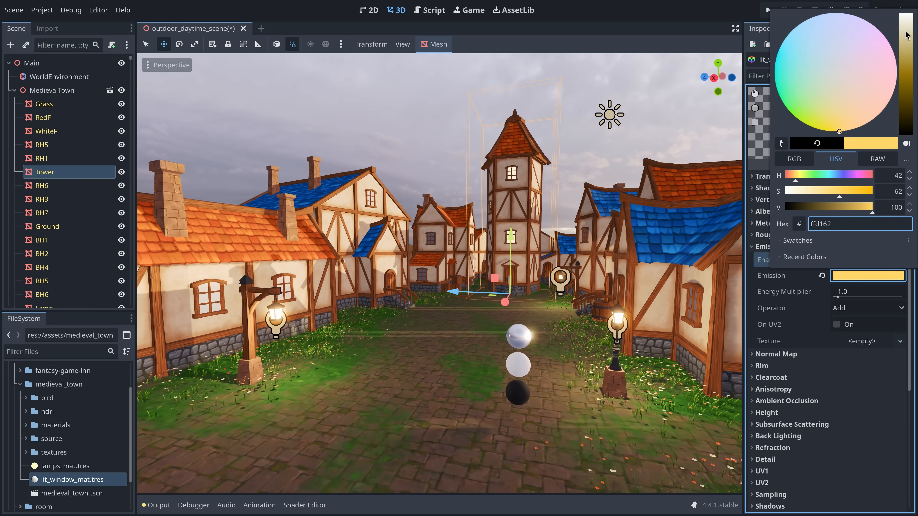
left_click_drag(862, 105, 869, 113)
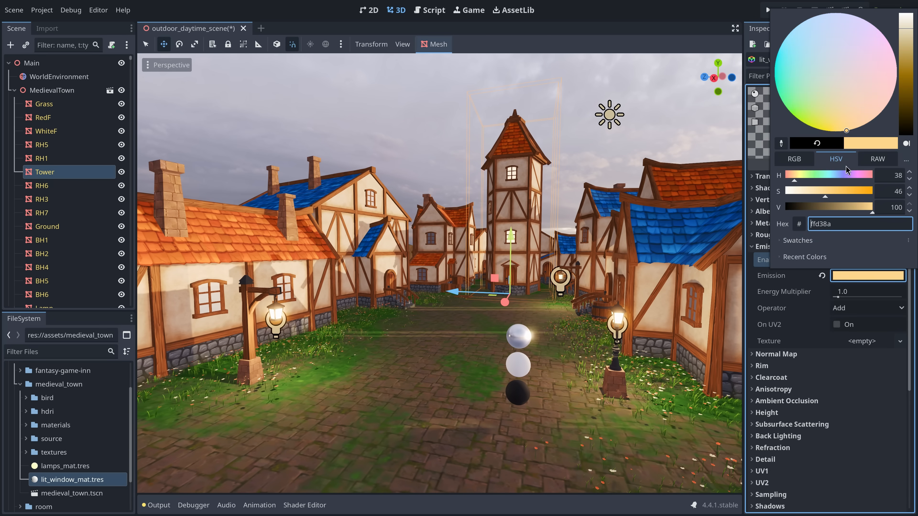
left_click(875, 292)
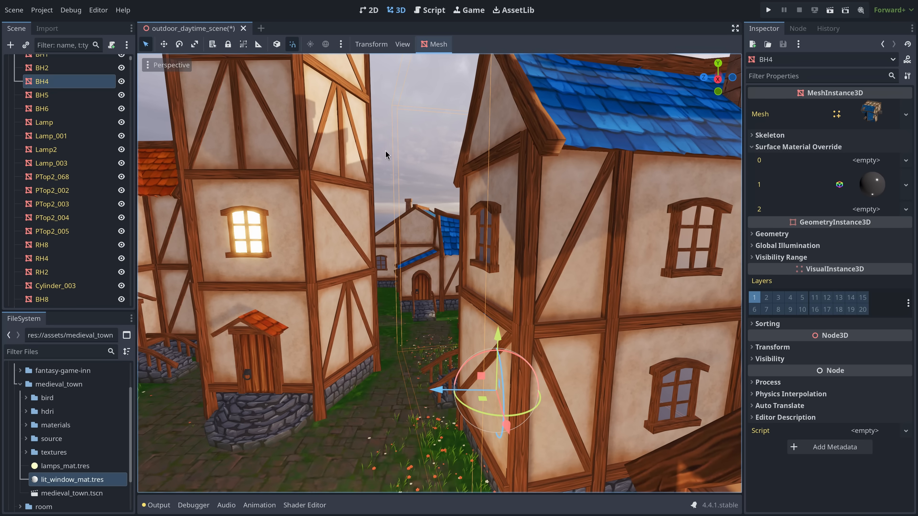
left_click_drag(43, 478, 882, 184)
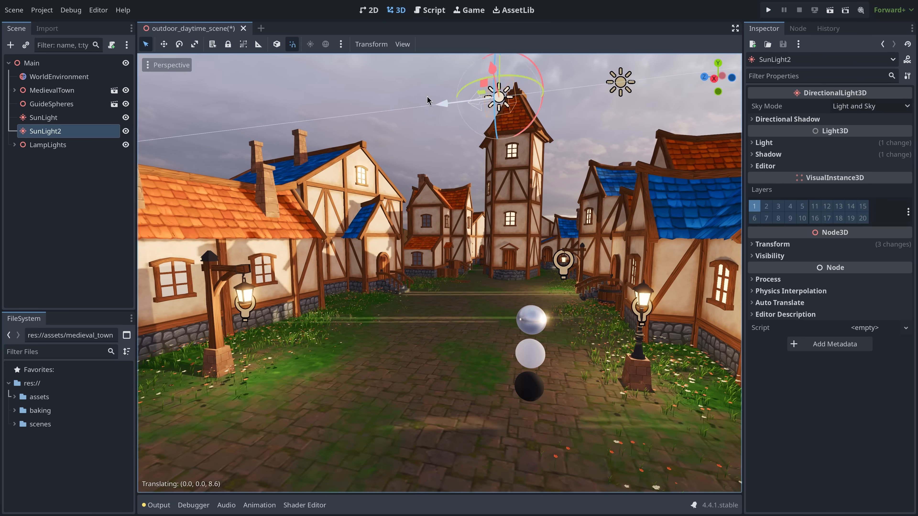
Step: Turn off shadows for SunLight2 and change its light to a dimmer blue (82b8ff)
left_click(768, 154)
left_click(839, 168)
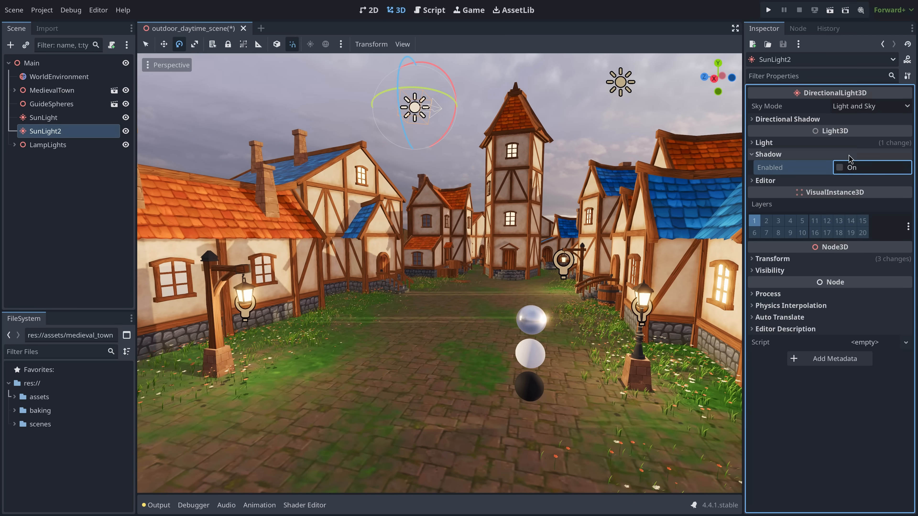
left_click(874, 142)
left_click(868, 155)
left_click_drag(797, 234, 792, 183)
left_click(836, 312)
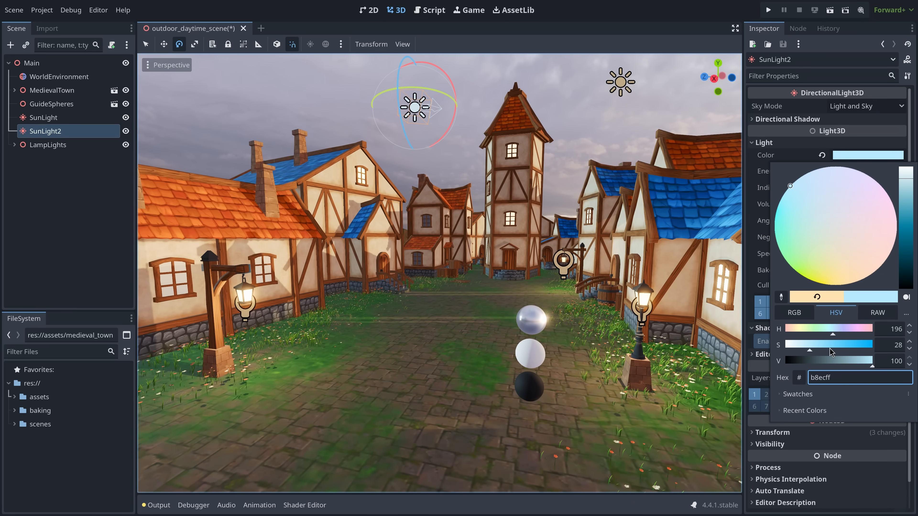
left_click(827, 346)
left_click(837, 332)
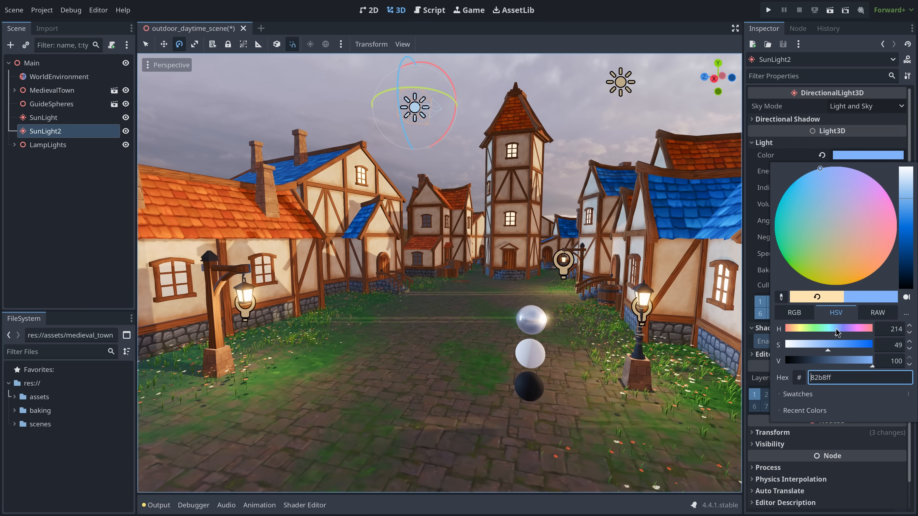
key("Escape")
left_click_drag(836, 175, 827, 174)
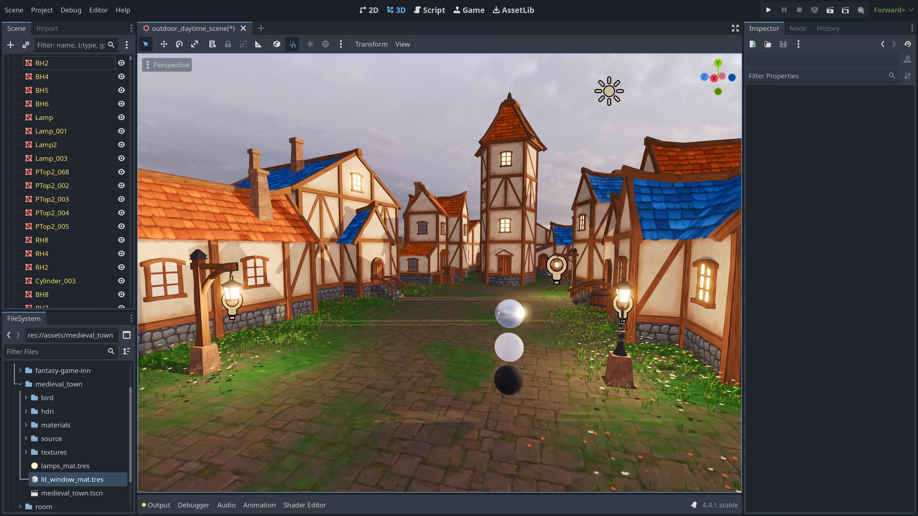
Step: Save the outdoor scene and lower the tonemap exposure in the WorldEnvironment
middle_click_drag(390, 153, 391, 167)
key("ctrl+s")
scroll(24, 165, "up", 10)
left_click(14, 90)
left_click(24, 76)
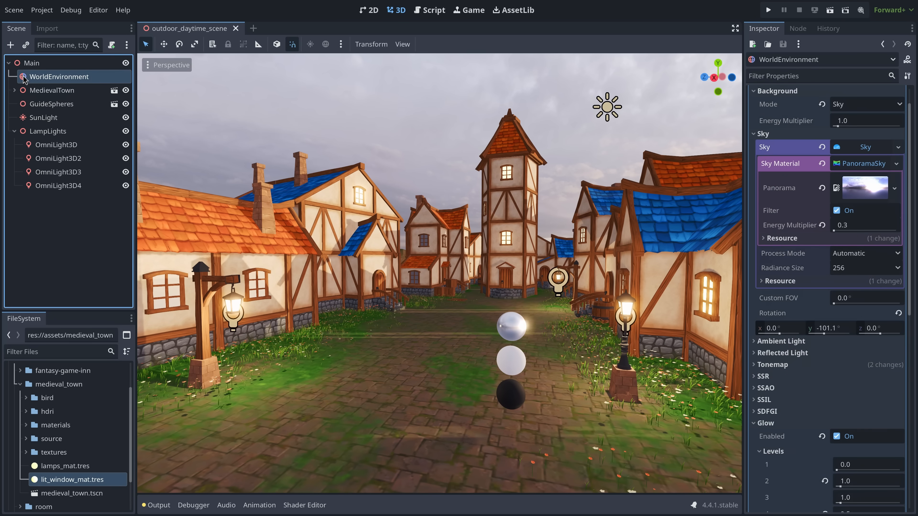
left_click(791, 423)
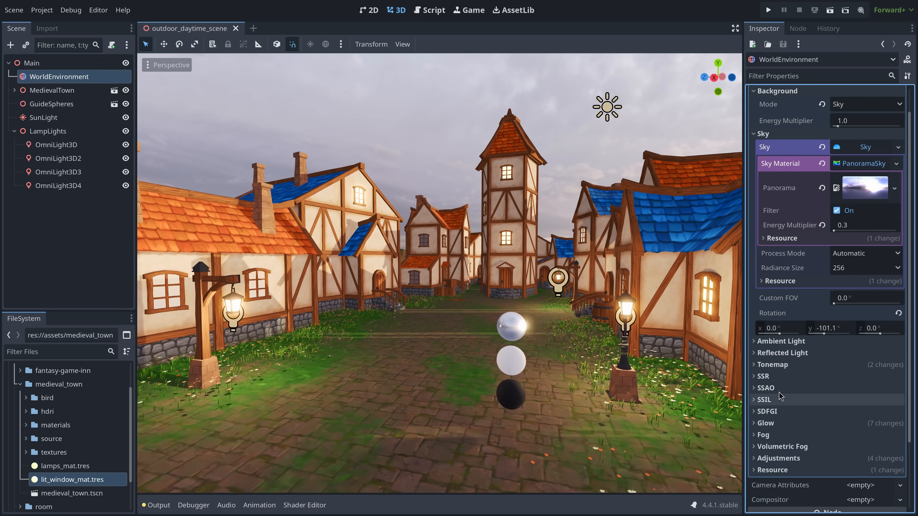
left_click(786, 365)
left_click_drag(855, 395, 835, 394)
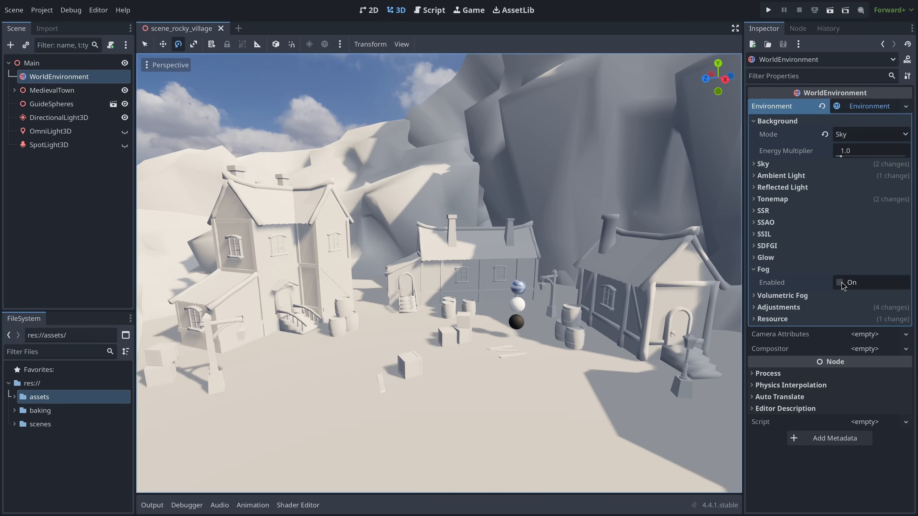
Step: Enable fog in the rocky village's WorldEnvironment and set its light color to the blue 3d779a
left_click(841, 282)
left_click(861, 317)
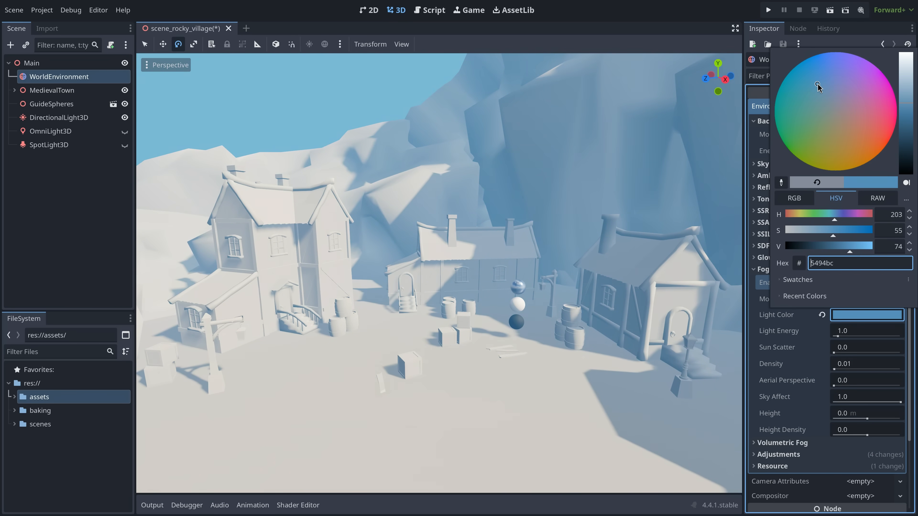
mouse_move(904, 119)
left_mouse_down()
mouse_move(905, 134)
mouse_move(904, 122)
left_mouse_up()
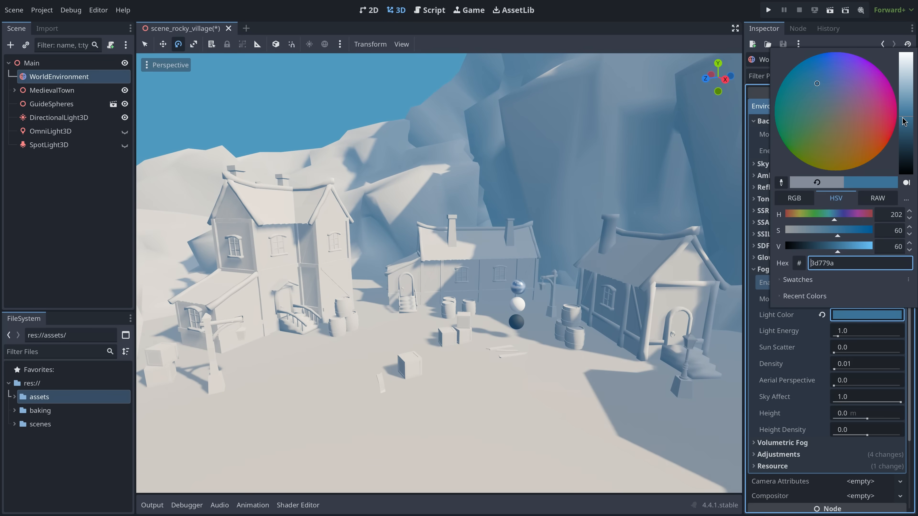
left_click(817, 349)
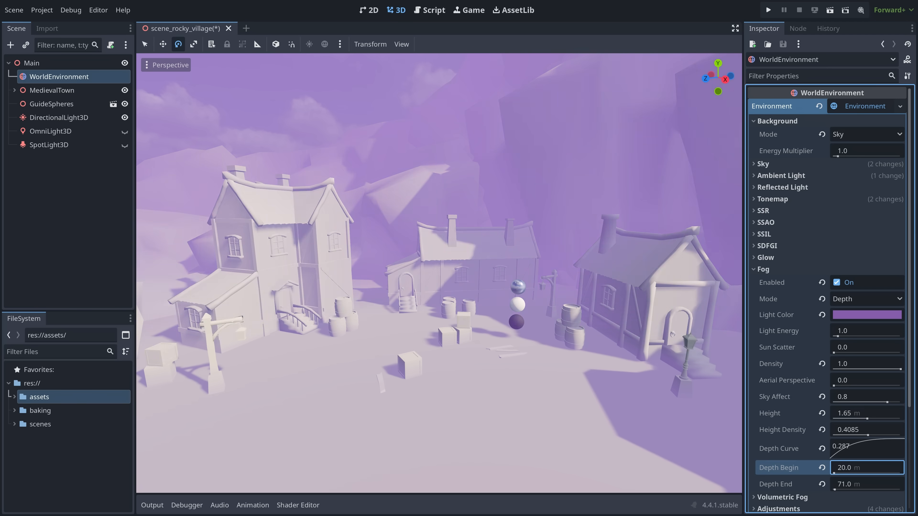
Step: Try out different fog heights, including -0.45 m, and reduce the fog's depth begin distance
left_click_drag(868, 417, 853, 417)
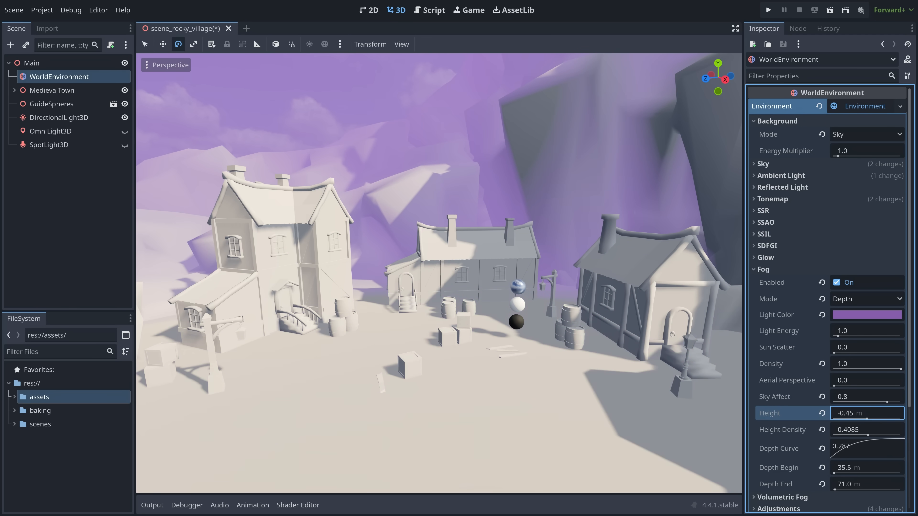
left_click_drag(858, 472, 848, 472)
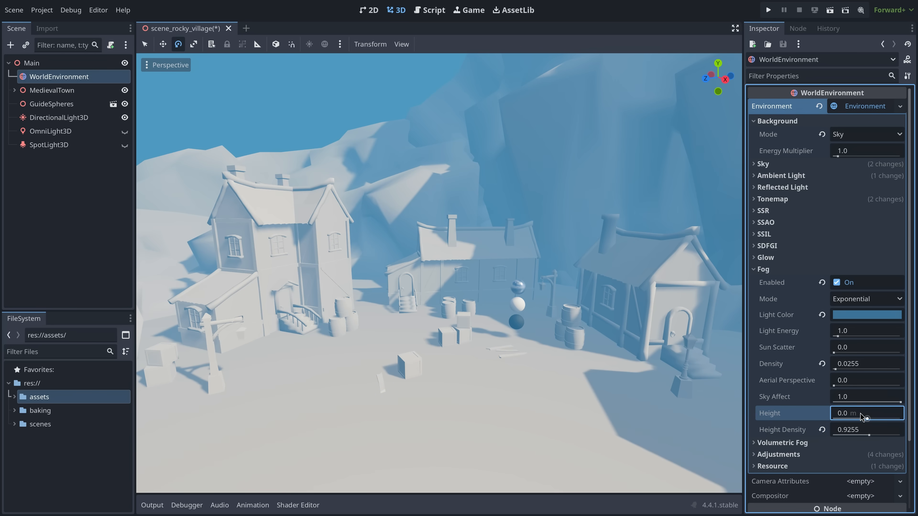
mouse_move(862, 416)
left_mouse_down()
mouse_move(871, 416)
mouse_move(852, 429)
left_mouse_up()
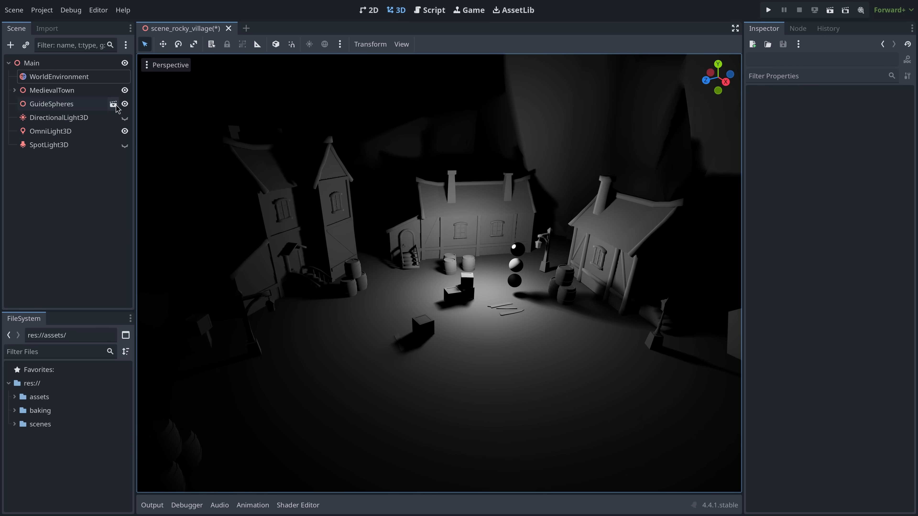
Step: Enable fog in Depth mode for the dark village's WorldEnvironment and make its light color black
left_click(59, 76)
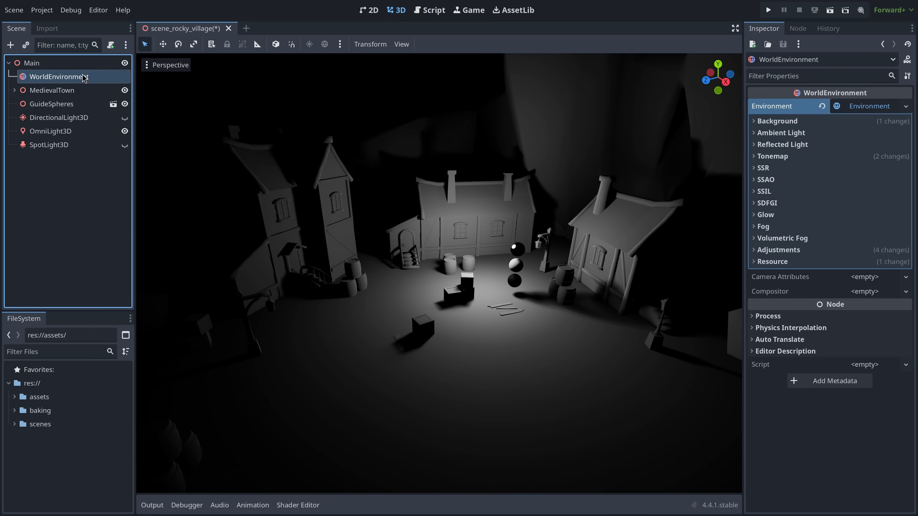
left_click(763, 226)
left_click(839, 240)
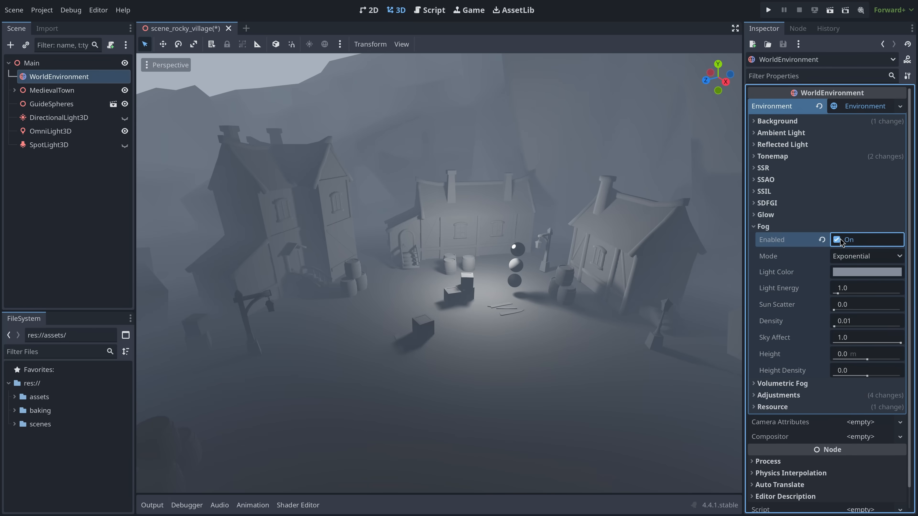
left_click(862, 256)
left_click(859, 284)
left_click(854, 273)
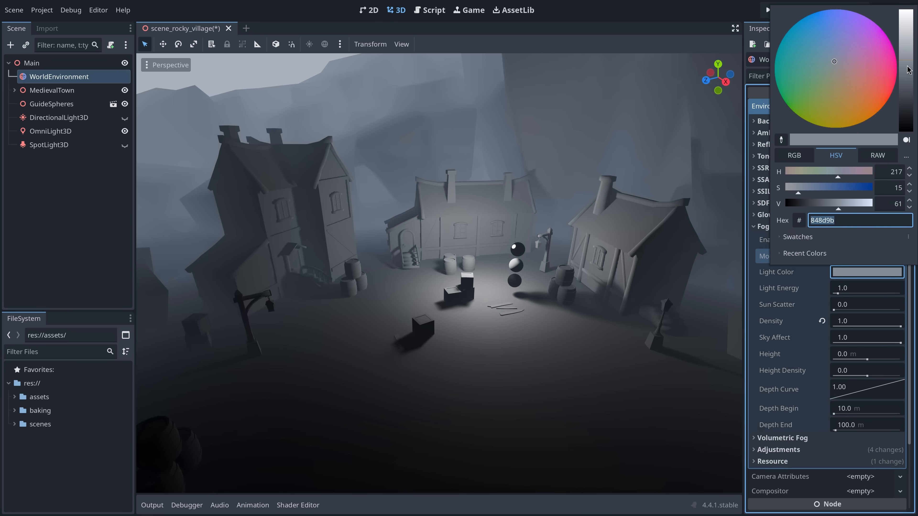
left_click_drag(908, 70, 908, 138)
Step: Set the fog's depth begin to 5 m and its depth end to 47 m
left_click(853, 409)
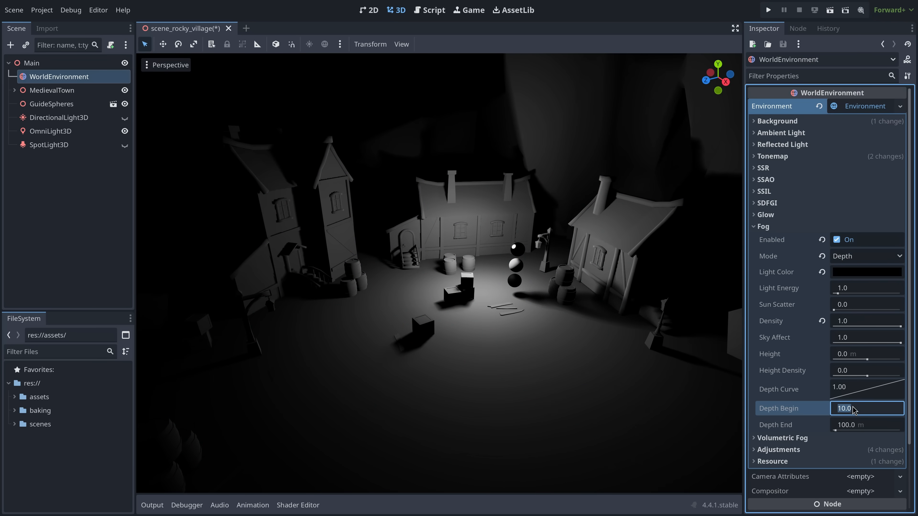
key("ctrl+a")
type("29.5")
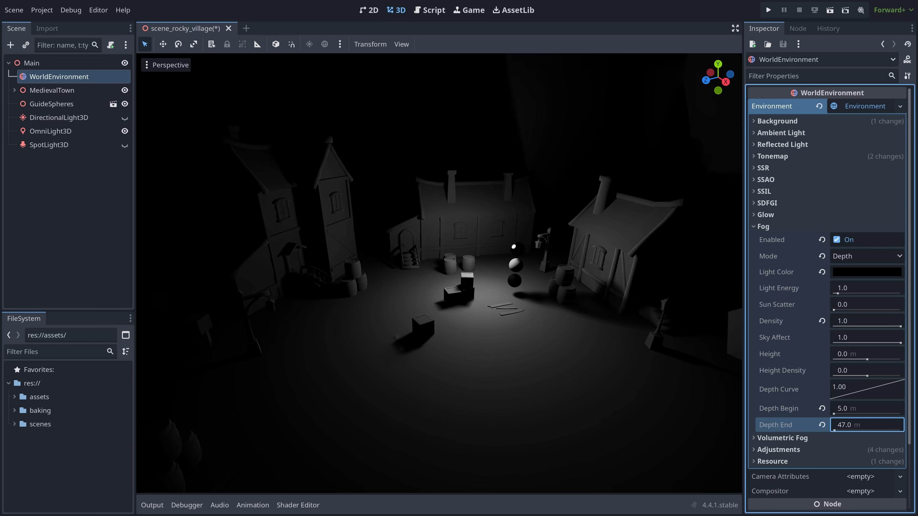
key("Return")
right_click_drag(575, 340, 576, 344)
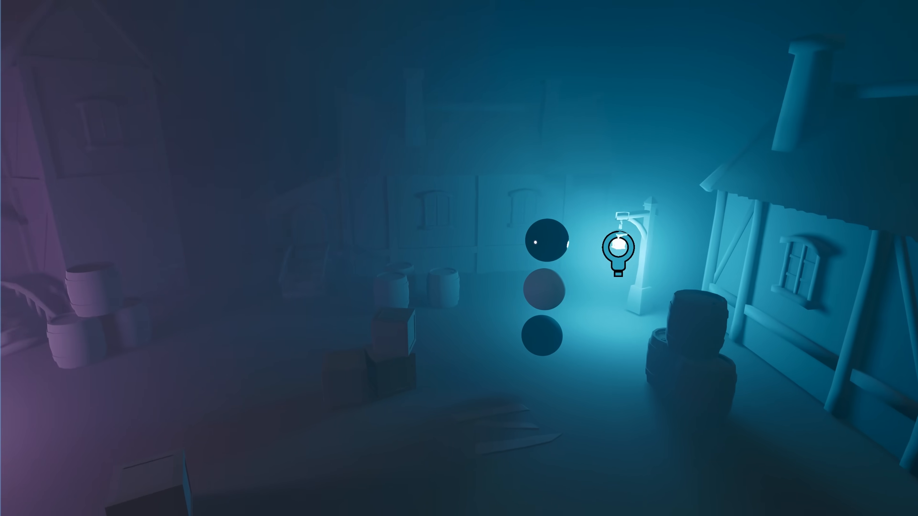
Step: Enable volumetric fog in the WorldEnvironment and set its density to 0.1
left_click(59, 76)
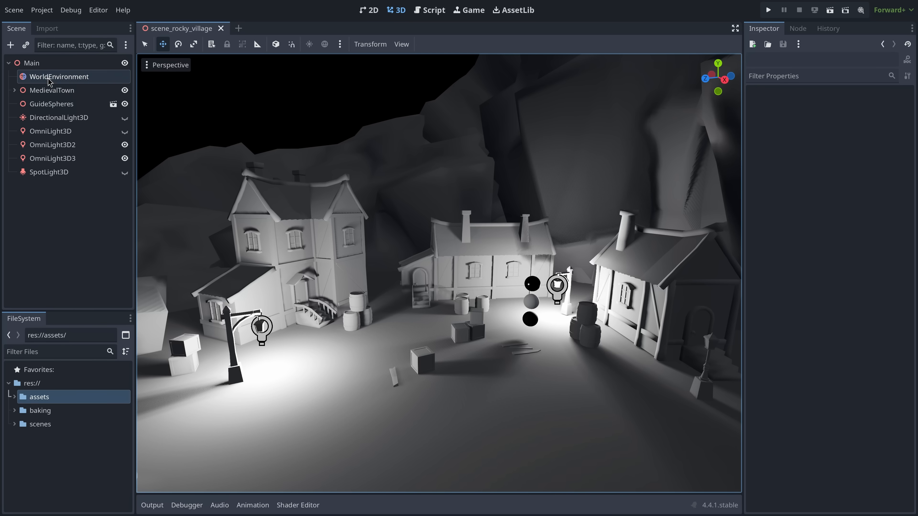
left_click(783, 250)
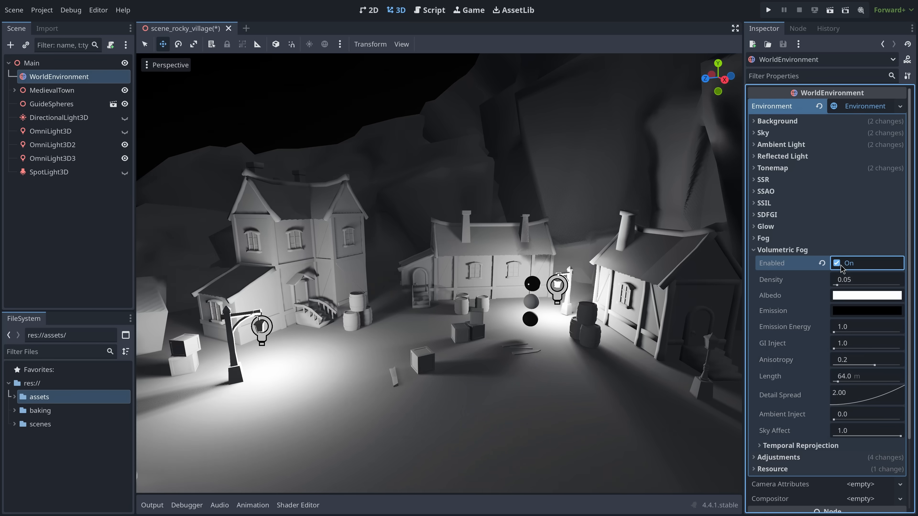
left_click(867, 279)
type("0.1")
key("Return")
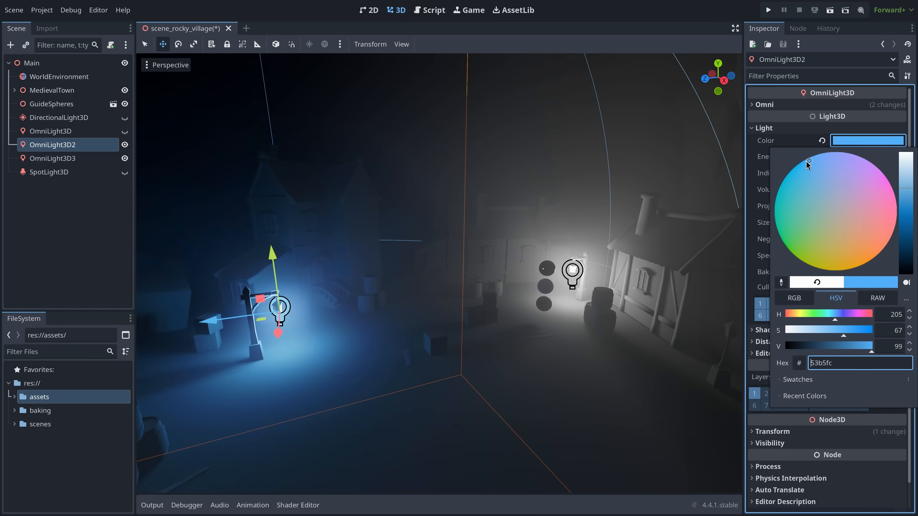
Step: Change the light color of OmniLight3D2 to a soft purple (c896d7)
left_click_drag(773, 199, 826, 166)
left_click_drag(863, 190, 863, 190)
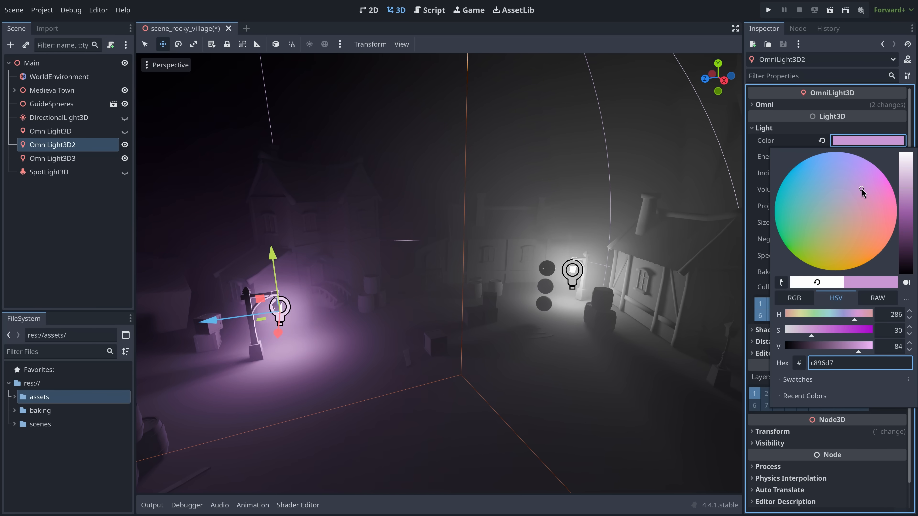
Step: Change the light color of OmniLight3D3 to a cyan blue
left_click(58, 158)
left_click(795, 129)
left_click(791, 105)
left_click(792, 105)
left_click(792, 128)
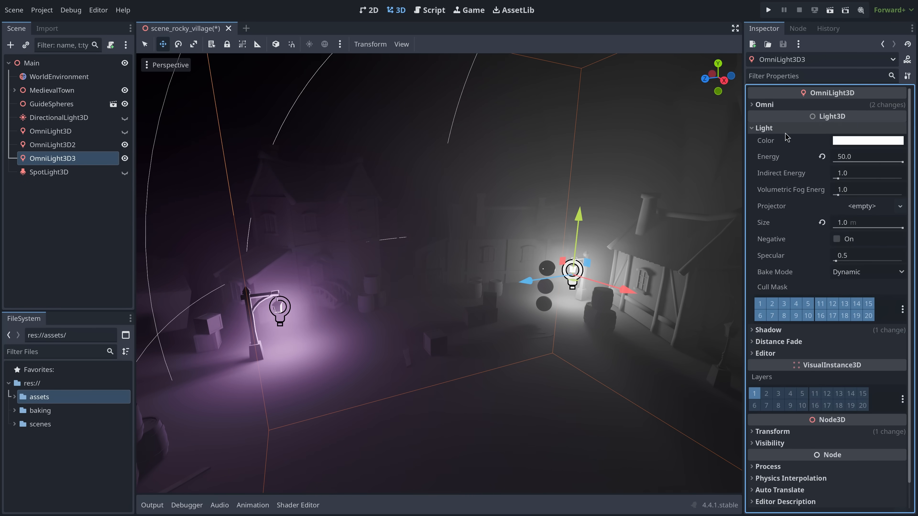
left_click(867, 140)
type("ff5c5c")
left_click(788, 205)
left_click(790, 190)
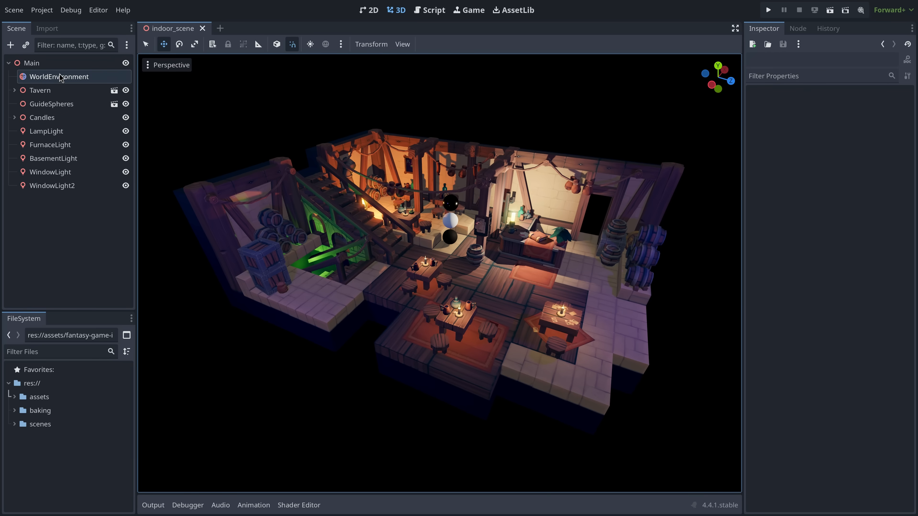
Step: Enable volumetric fog in the tavern's WorldEnvironment and set its density to 0.03
left_click(61, 77)
left_click(781, 250)
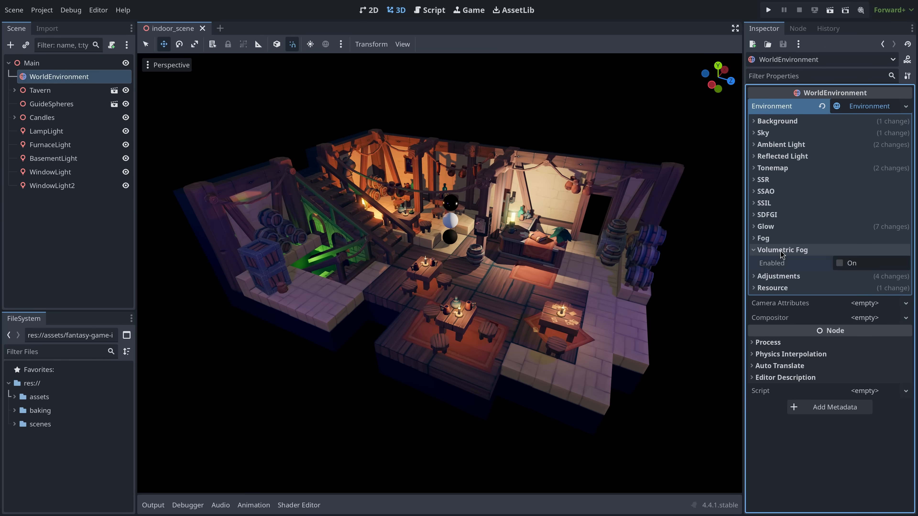
left_click(840, 264)
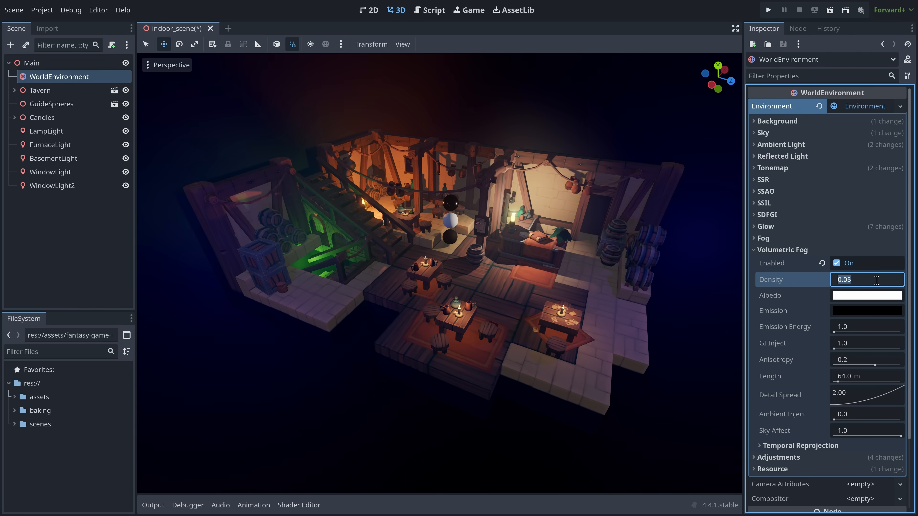
key("Return")
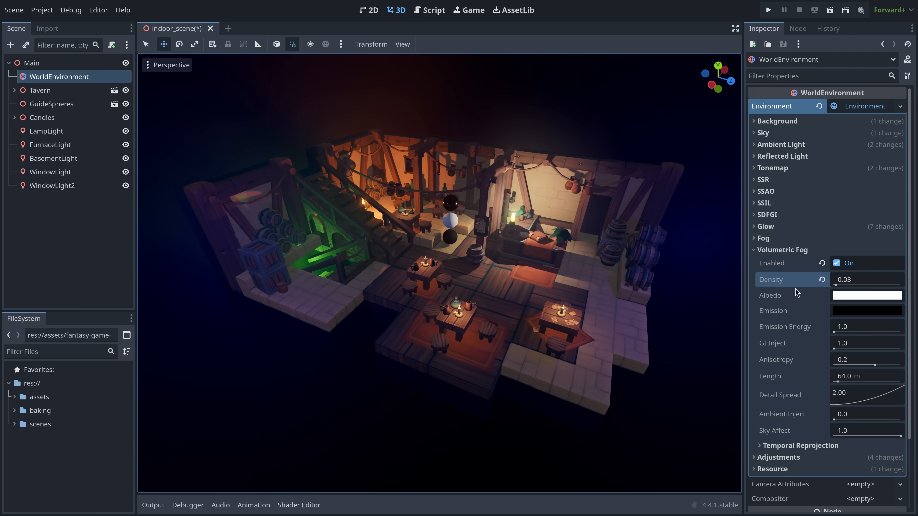
Step: Set the volumetric fog's sky affect to 0 and change the background's custom color to a very dark navy blue
left_click(855, 430)
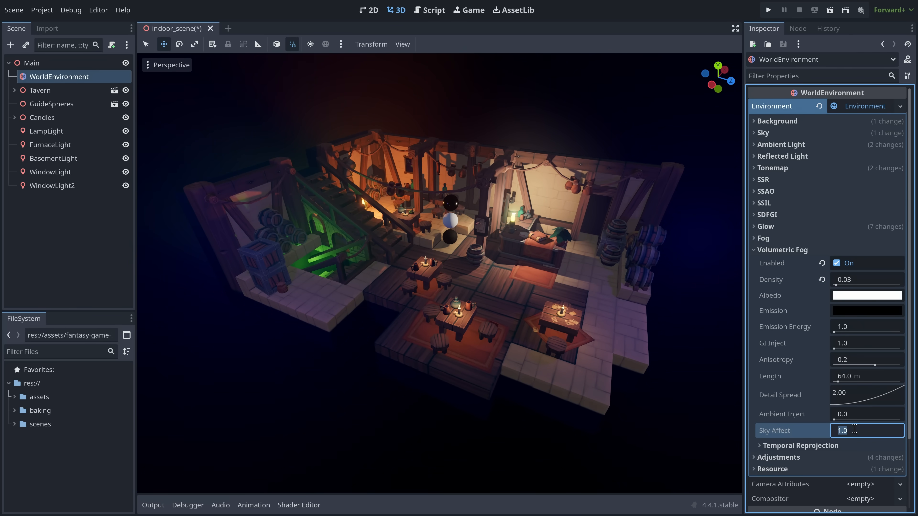
type("0")
key("Return")
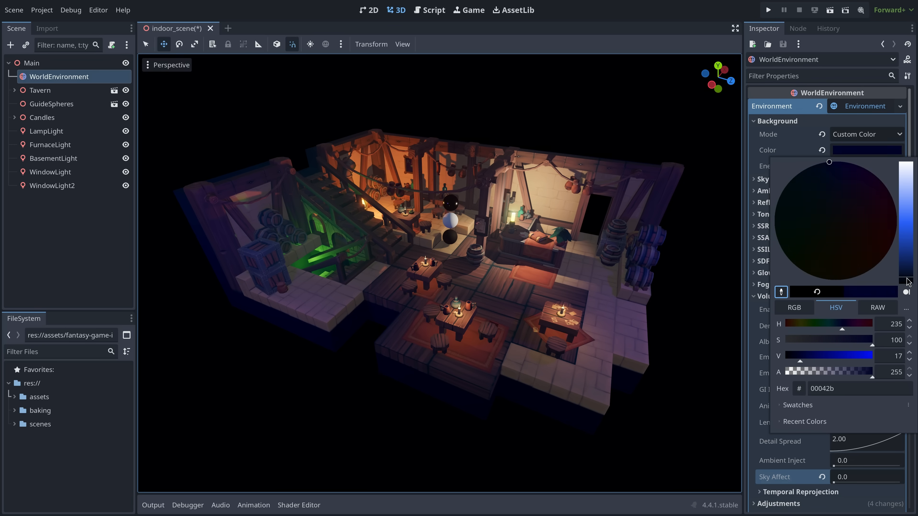
mouse_move(905, 267)
left_mouse_down()
mouse_move(906, 224)
mouse_move(909, 271)
left_mouse_up()
left_click_drag(857, 179, 851, 165)
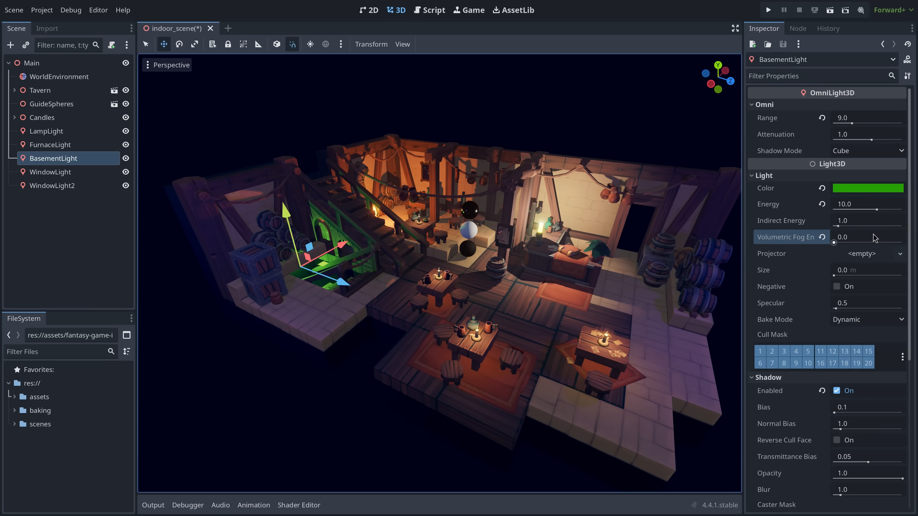
Step: Set the BasementLight's volumetric fog energy to 3
left_click(873, 237)
type("3")
key("Return")
mouse_move(433, 271)
right_mouse_down()
mouse_move(426, 273)
mouse_move(435, 271)
right_mouse_up()
Step: Enable volumetric fog in the outdoor daytime scene's WorldEnvironment and change its albedo to a soft periwinkle blue (a6b0e2)
left_click(60, 277)
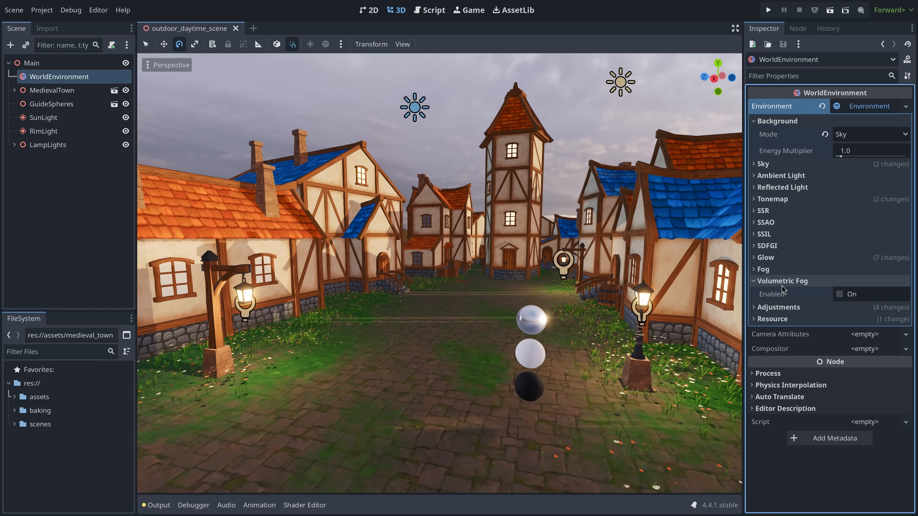
left_click(838, 294)
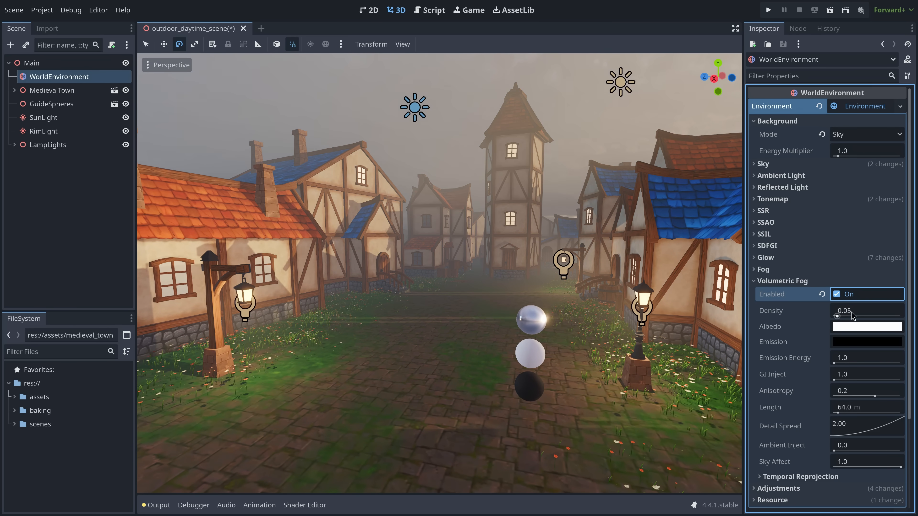
left_click(853, 326)
left_click(828, 242)
mouse_move(874, 94)
left_mouse_down()
mouse_move(851, 74)
mouse_move(816, 73)
mouse_move(840, 95)
left_mouse_up()
left_click(809, 209)
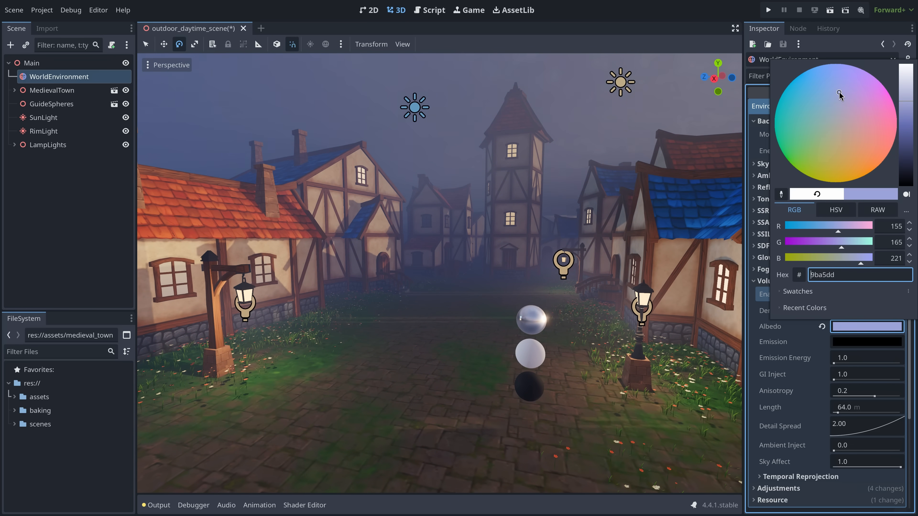
left_click(784, 356)
Step: Set the outdoor volumetric fog's density to 0.01 and open its albedo color for editing
left_click(854, 310)
type("0.05")
type("1")
key("Return")
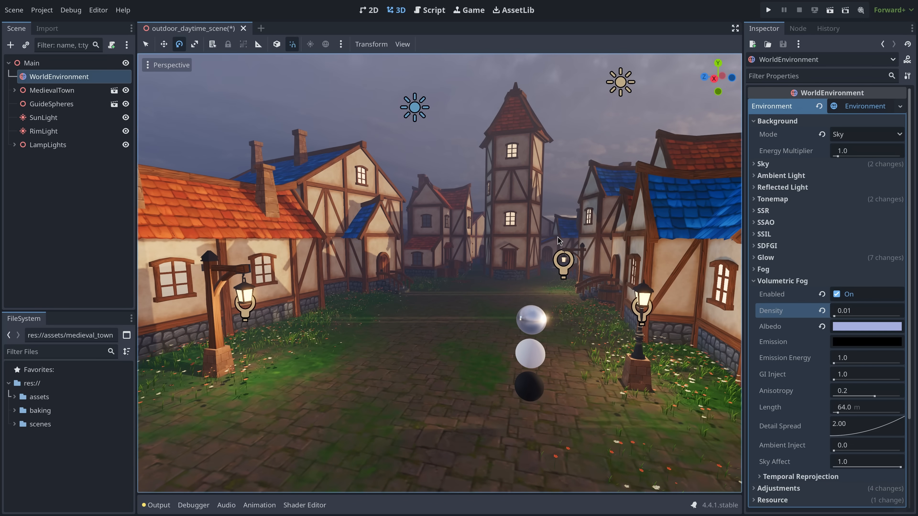
left_click(855, 327)
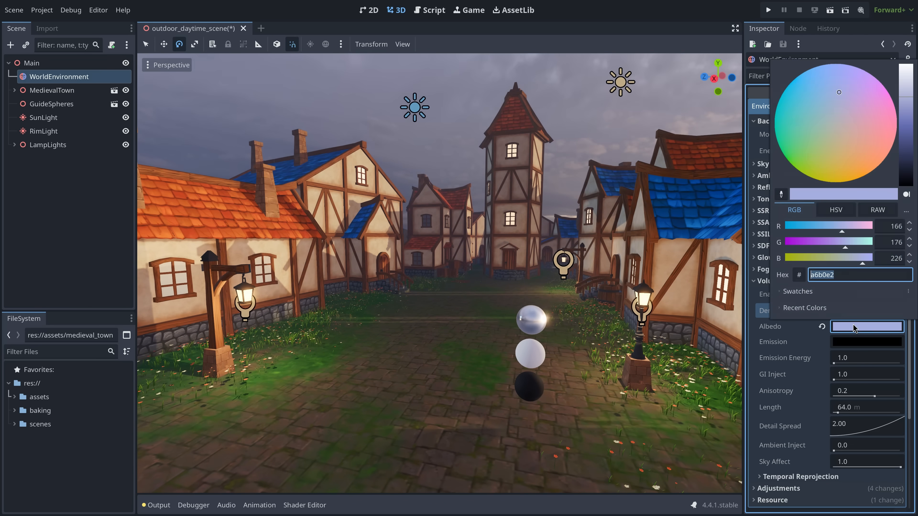
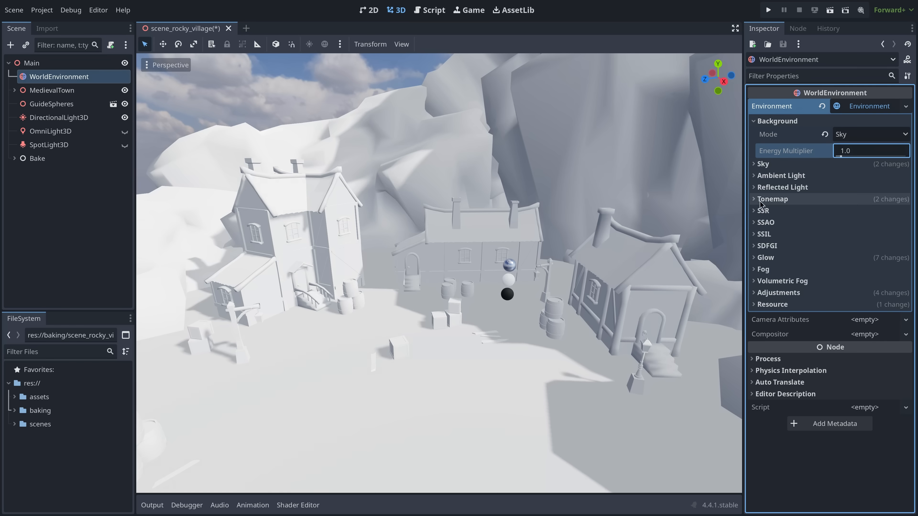
Step: Try a different background energy multiplier in the rocky village while viewing the cave, and return it to 1
mouse_move(386, 371)
right_mouse_down()
mouse_move(325, 361)
mouse_move(393, 359)
right_mouse_up()
key("w")
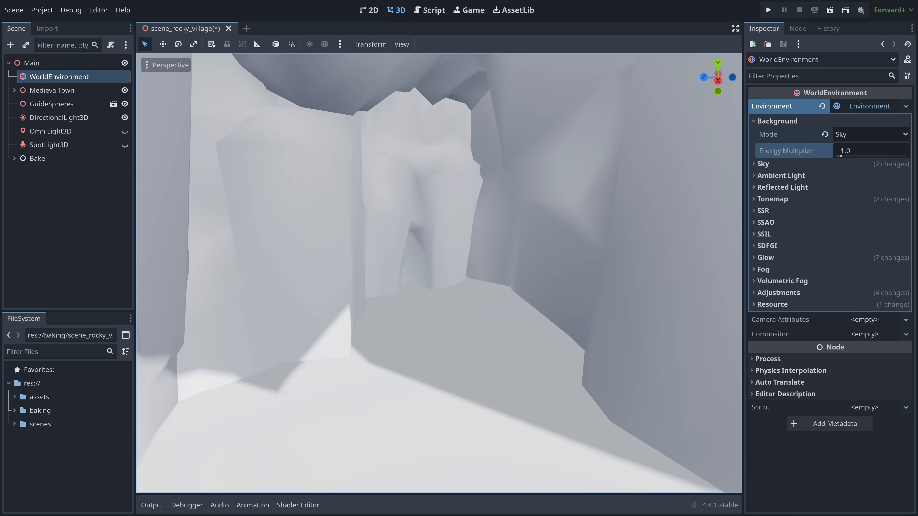
mouse_move(863, 149)
left_mouse_down()
mouse_move(826, 149)
mouse_move(871, 150)
left_mouse_up()
left_click(875, 151)
type("1")
key("Return")
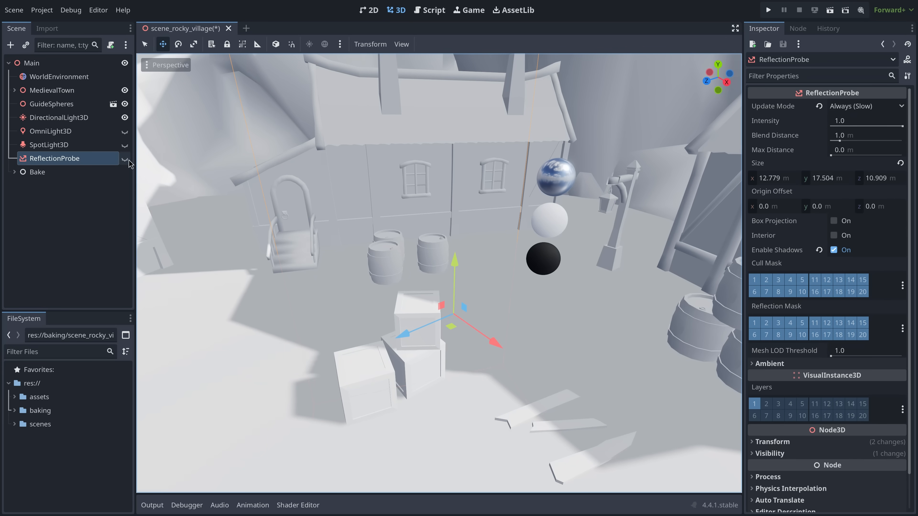
Step: Raise the ReflectionProbe above the village square and stretch its box to about 49 × 30 × 68 m
scroll(446, 237, "down", 6)
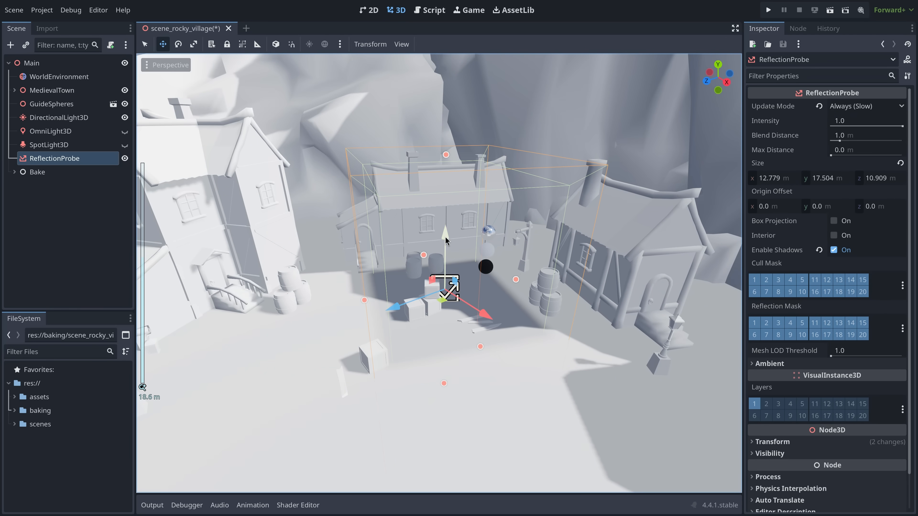
left_click_drag(445, 237, 444, 213)
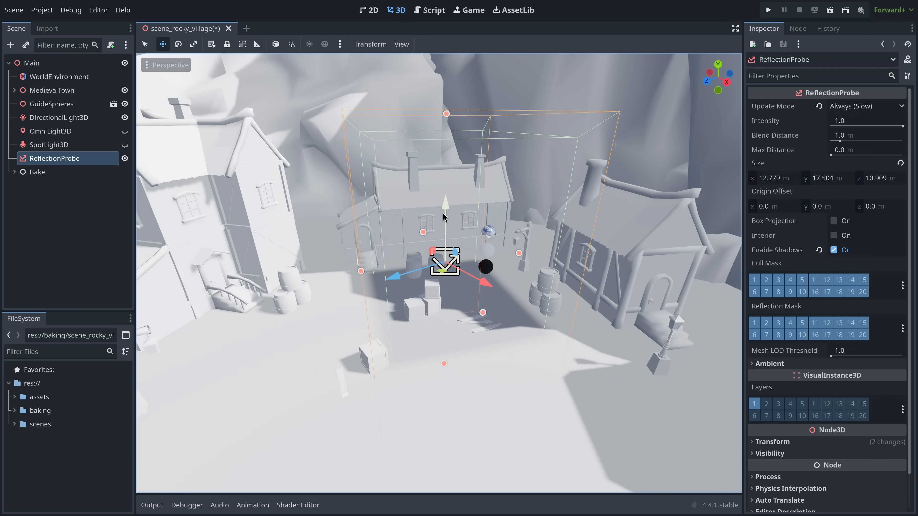
scroll(445, 213, "down", 5)
left_click_drag(493, 258, 710, 239)
left_click_drag(465, 296, 596, 499)
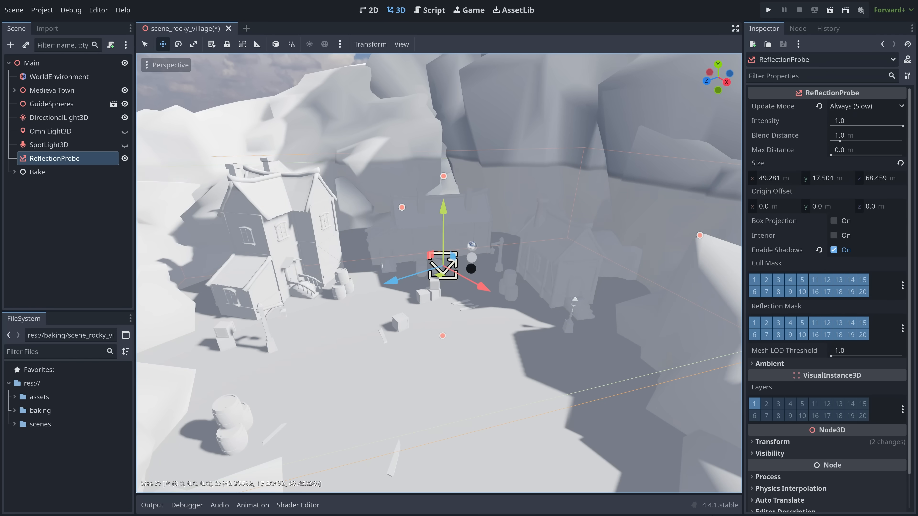
left_click_drag(443, 176, 434, 3)
Step: Set the ReflectionProbe's size to 100 m in x, y and z
left_click(785, 179)
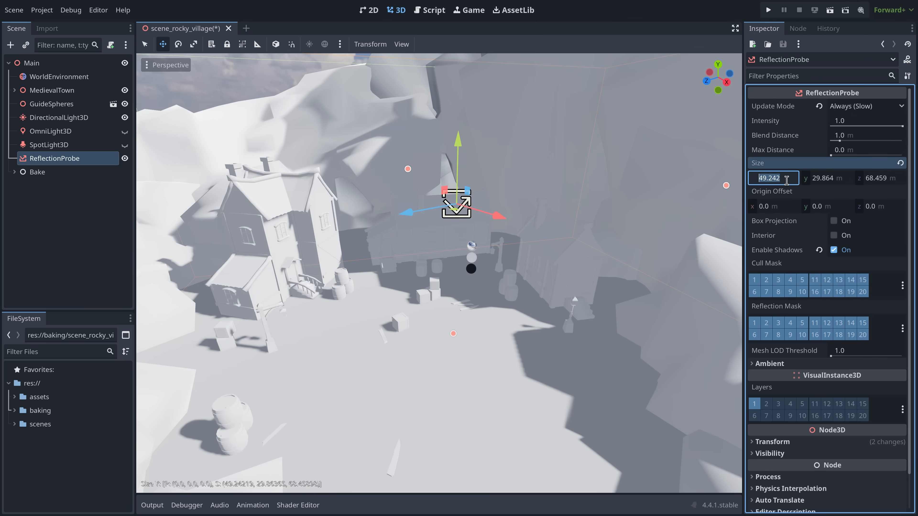
type("100")
key("Tab")
type("100")
key("Tab")
type("100")
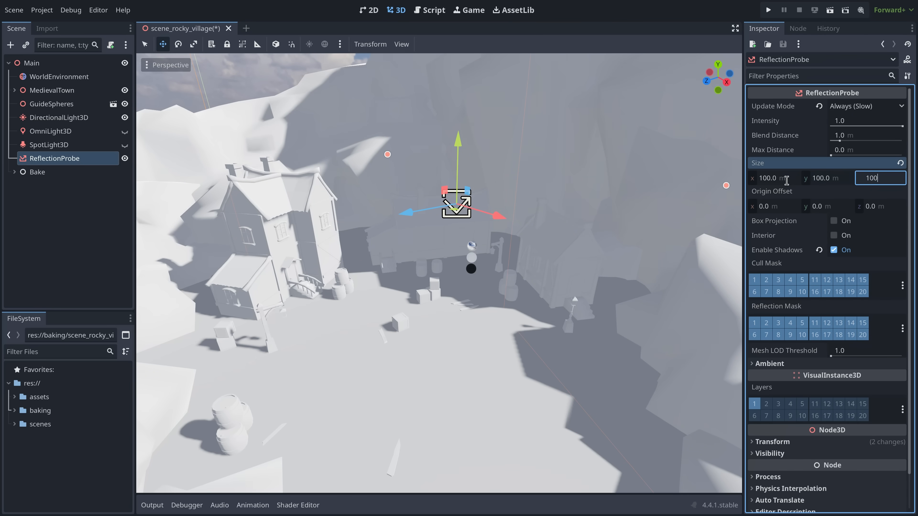
key("Return")
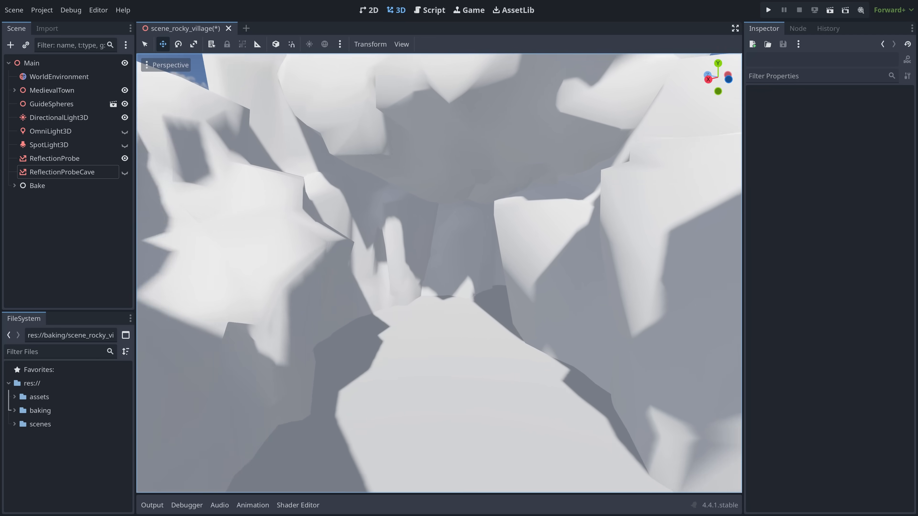
Step: Make the ReflectionProbeCave visible inside the cave and enable its shadows
key("w")
right_click_drag(439, 273, 486, 266)
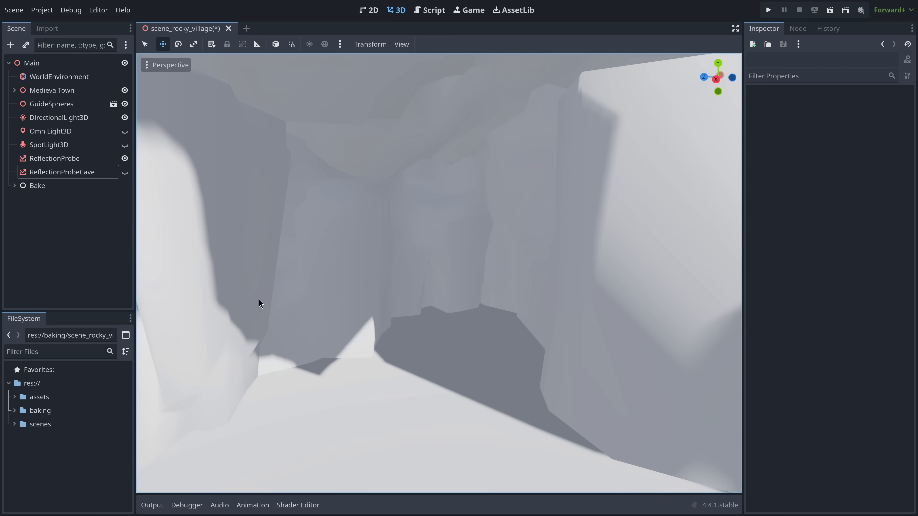
left_click(103, 173)
left_click(125, 172)
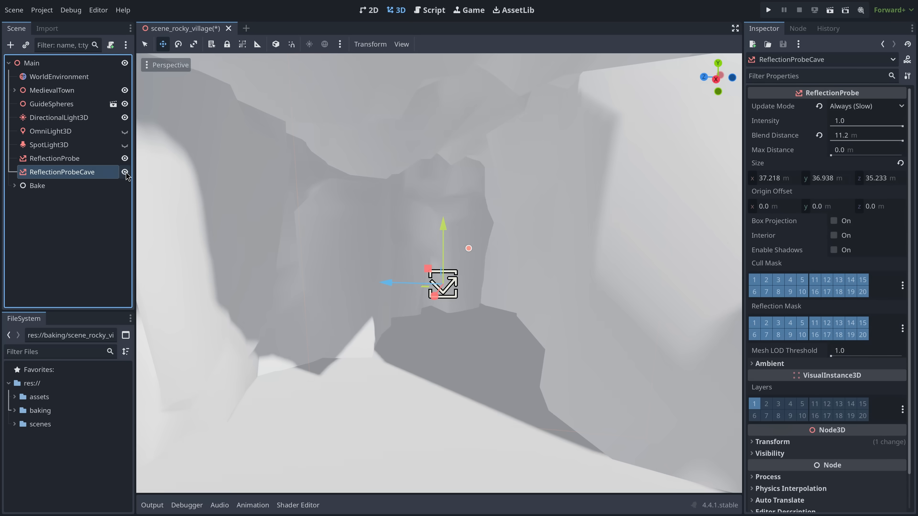
left_click(834, 250)
Step: Shift the ReflectionProbeCave slightly along its Z axis and turn on its Interior option
left_click_drag(388, 282, 410, 282)
mouse_move(464, 226)
left_mouse_down()
mouse_move(461, 253)
mouse_move(462, 230)
left_mouse_up()
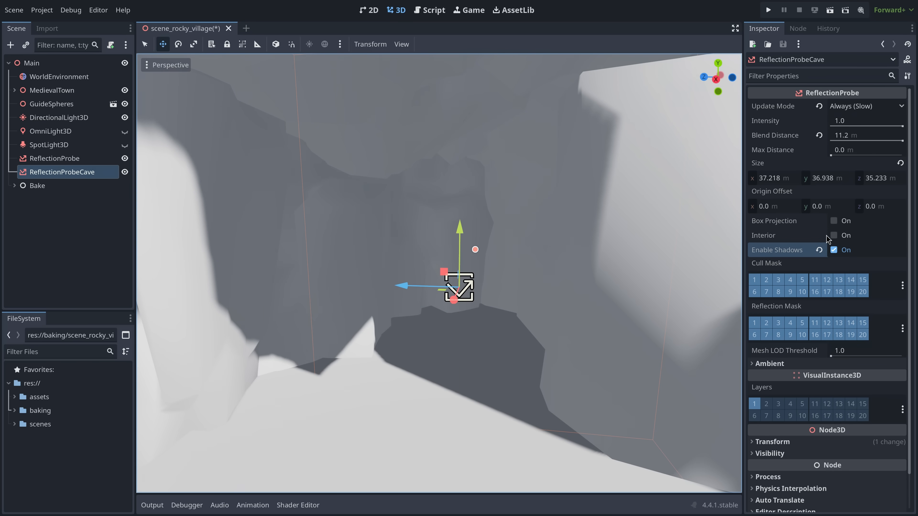
left_click(833, 235)
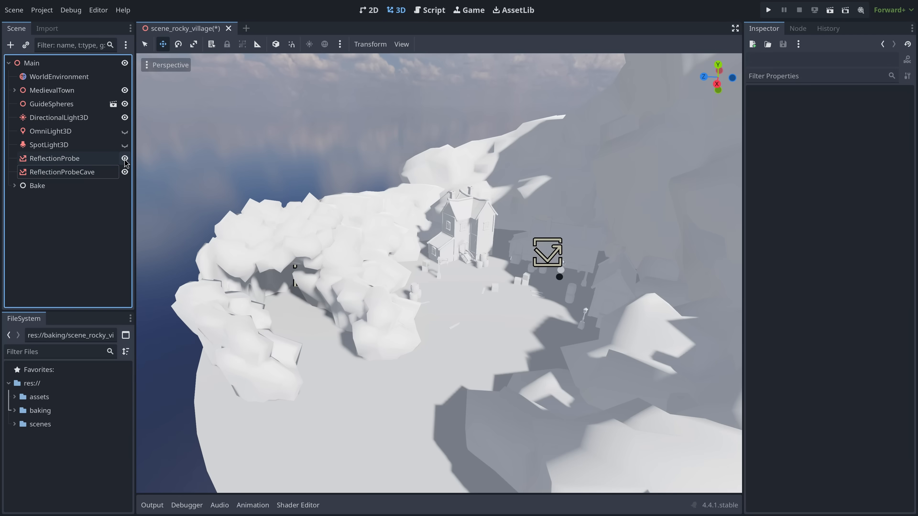
Step: Toggle the visibility of ReflectionProbe and ReflectionProbeCave to compare their effect on the village and cave lighting
left_click(124, 158)
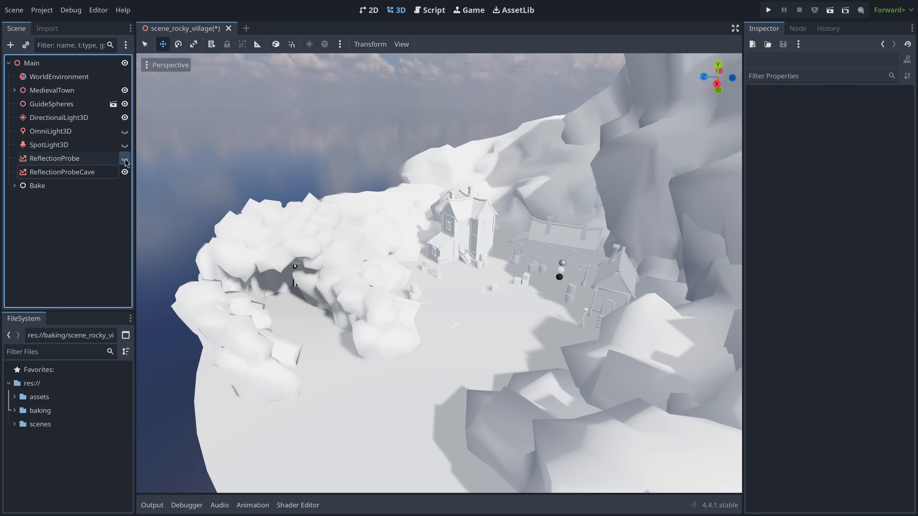
left_click(124, 159)
left_click(125, 158)
left_click(125, 158)
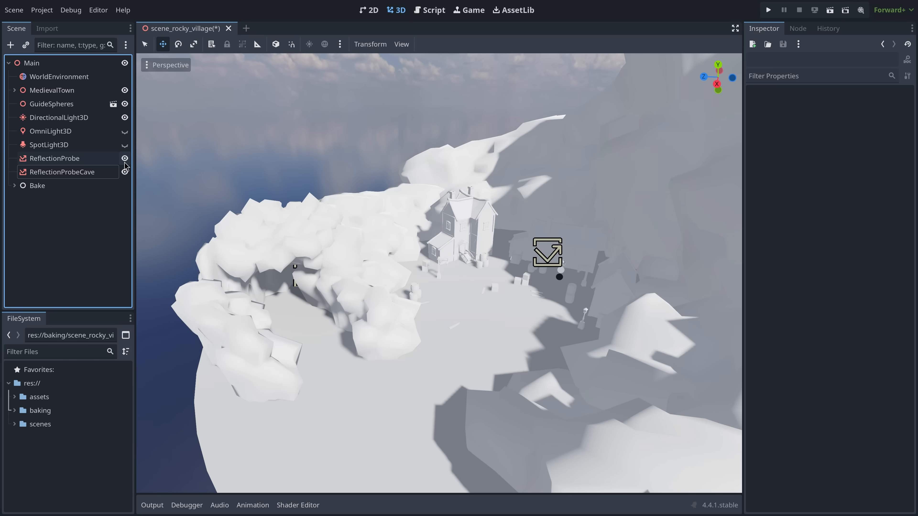
left_click(124, 172)
left_click(125, 172)
left_click(125, 172)
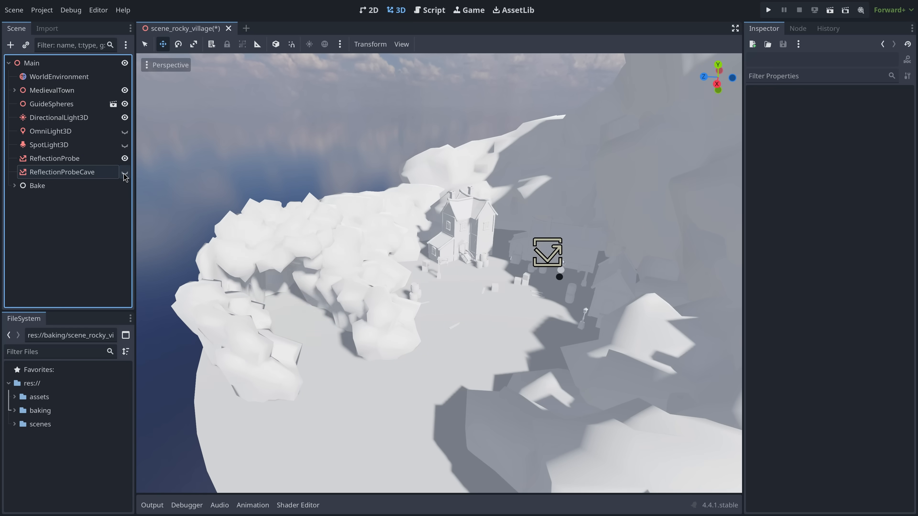
left_click(124, 172)
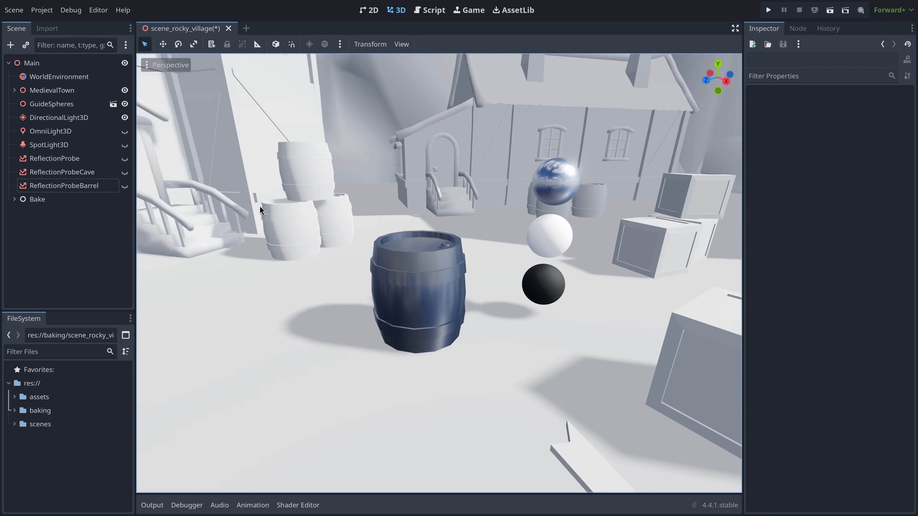
Step: Make the ReflectionProbeBarrel visible and move it along the X axis to shift the reflections on the metallic barrel
middle_click_drag(259, 206, 243, 207)
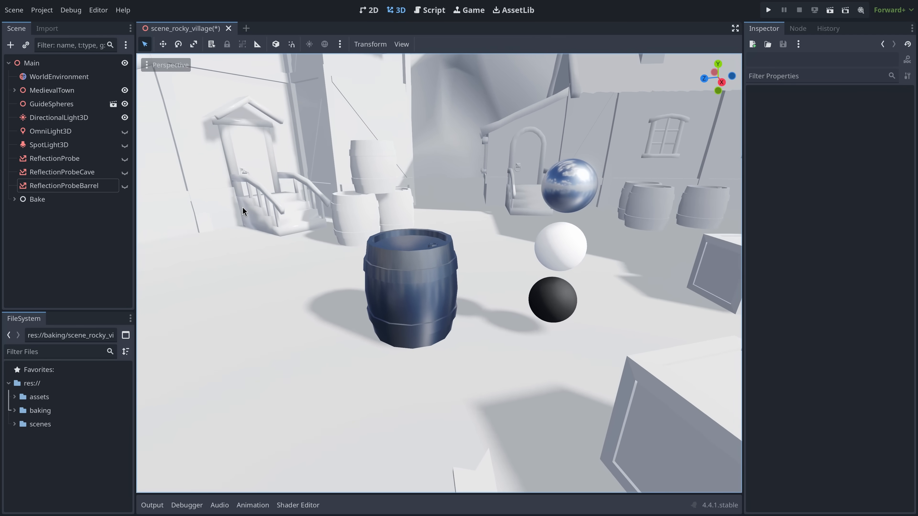
left_click(125, 187)
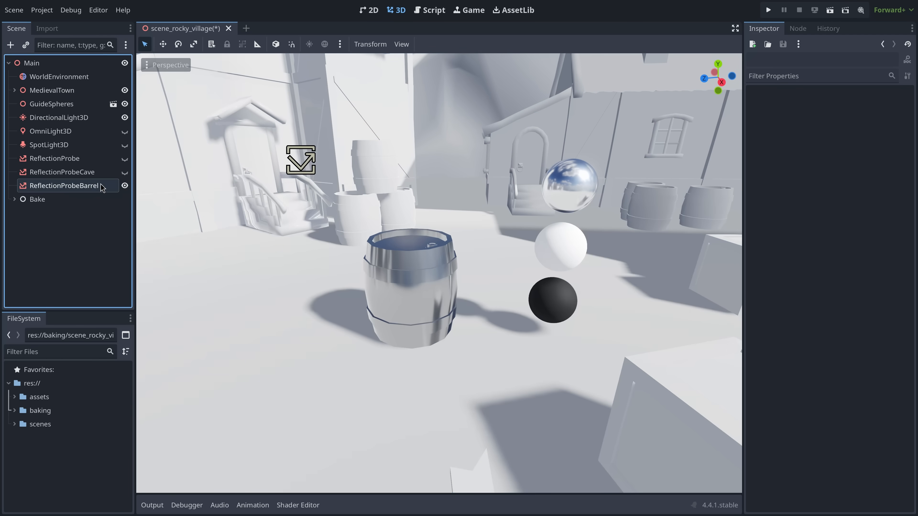
left_click(101, 186)
mouse_move(225, 231)
middle_mouse_down()
mouse_move(276, 228)
mouse_move(223, 228)
middle_mouse_up()
scroll(223, 228, "down", 3)
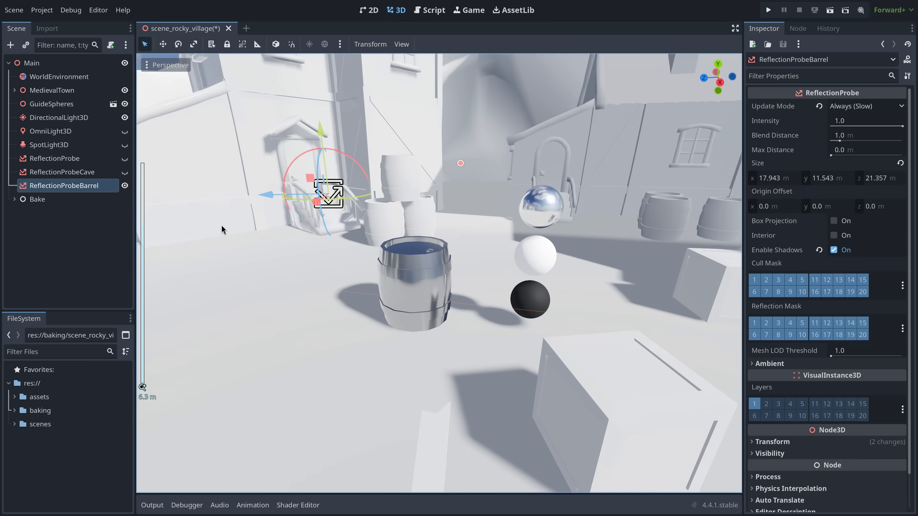
mouse_move(329, 222)
left_mouse_down()
mouse_move(342, 213)
mouse_move(319, 227)
left_mouse_up()
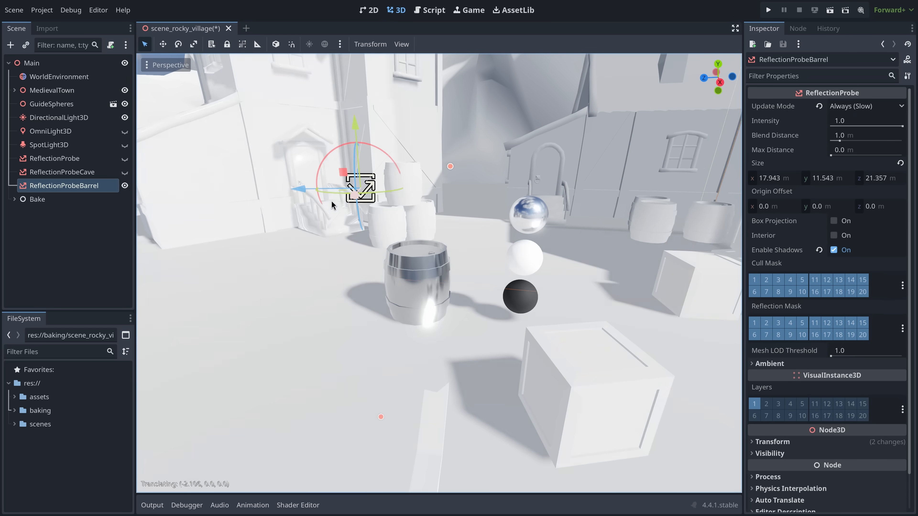
left_click_drag(321, 226, 317, 239)
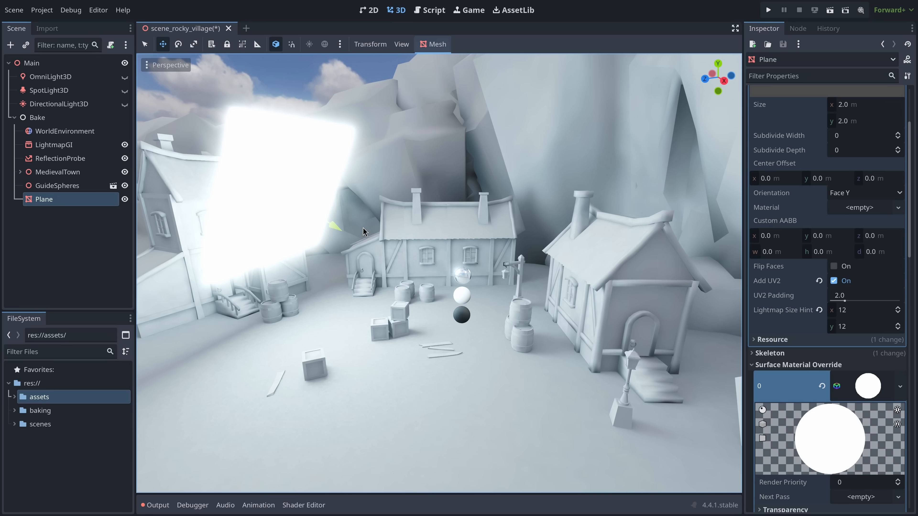
middle_click_drag(163, 205, 320, 203)
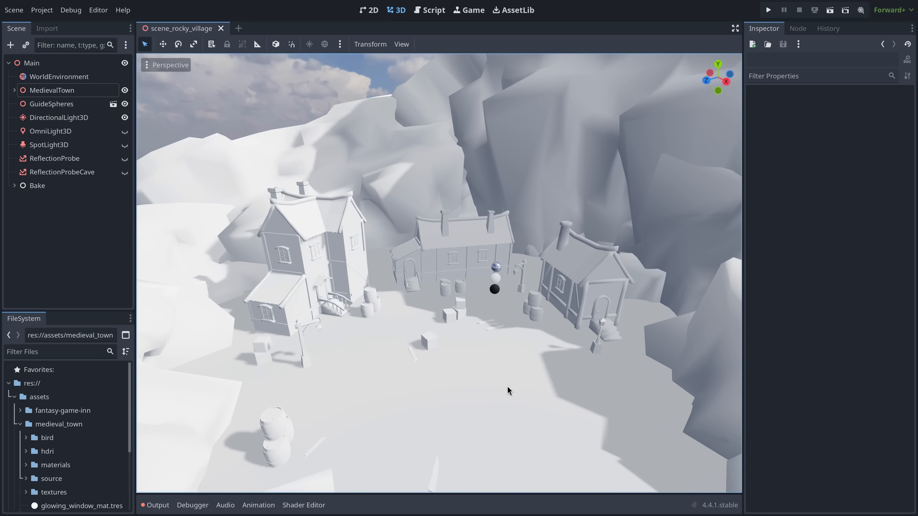
middle_click_drag(508, 390, 424, 251)
scroll(535, 387, "down", 3)
scroll(525, 383, "up", 5)
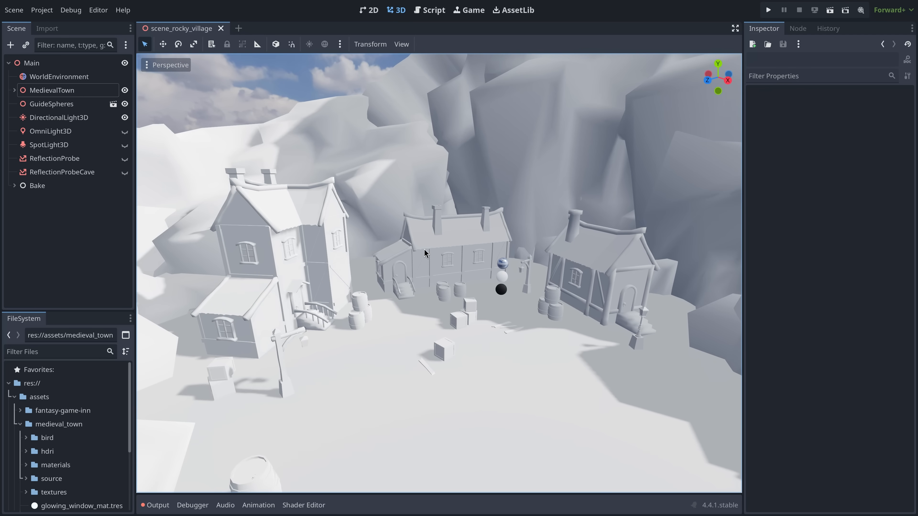
Step: Examine the Global Illumination mode options of the small house mesh at the back of the village
left_click(425, 251)
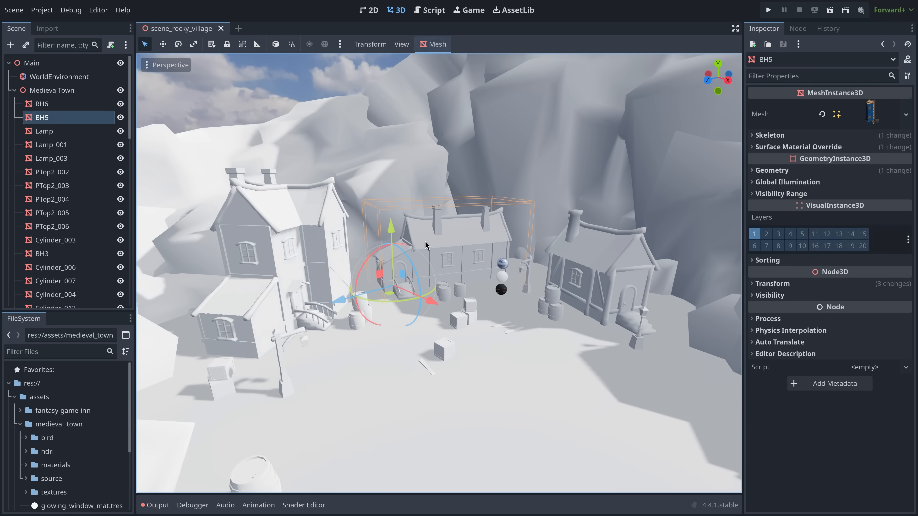
scroll(424, 252, "up", 5)
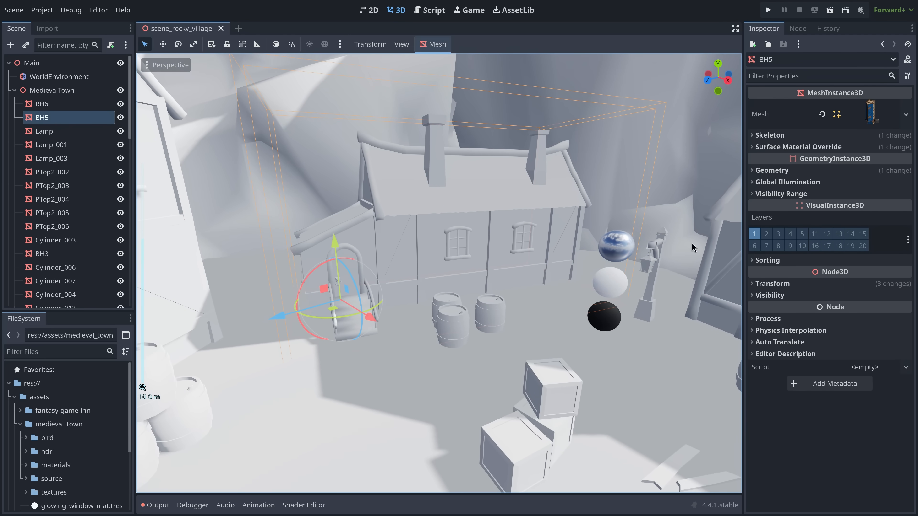
left_click(795, 183)
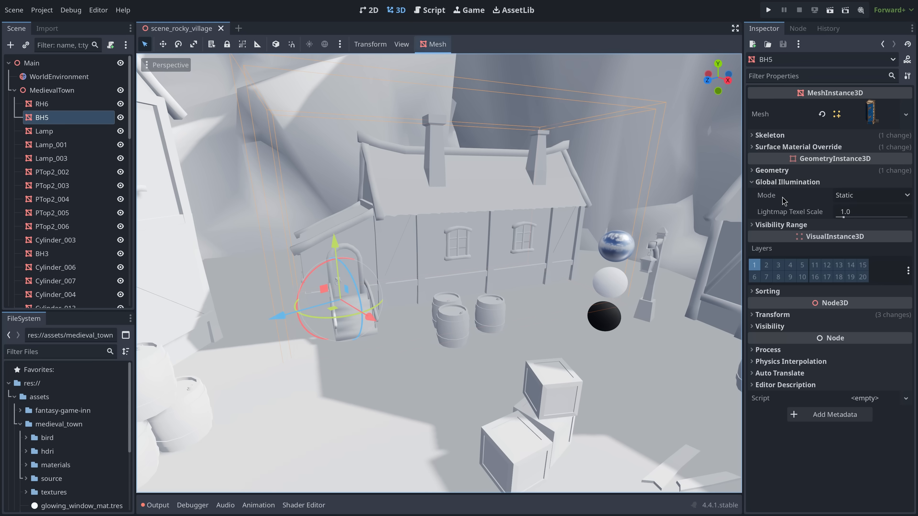
left_click(875, 199)
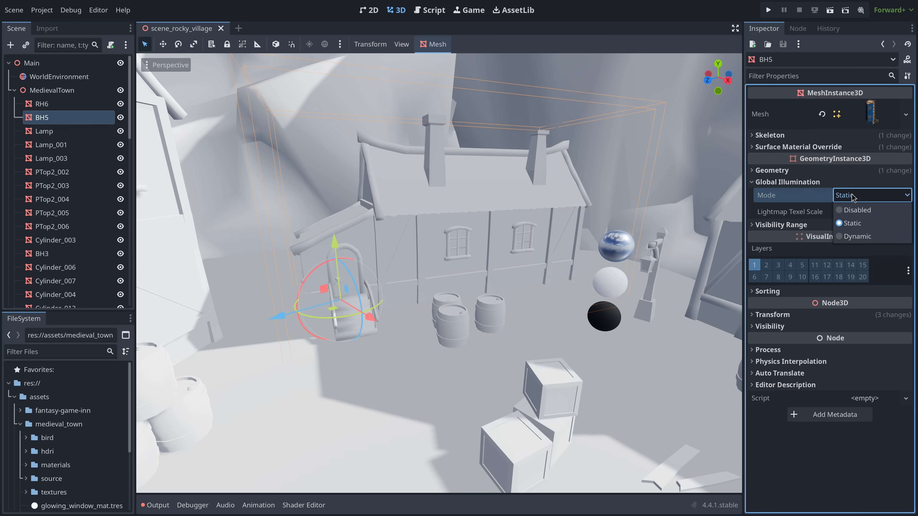
left_click(856, 197)
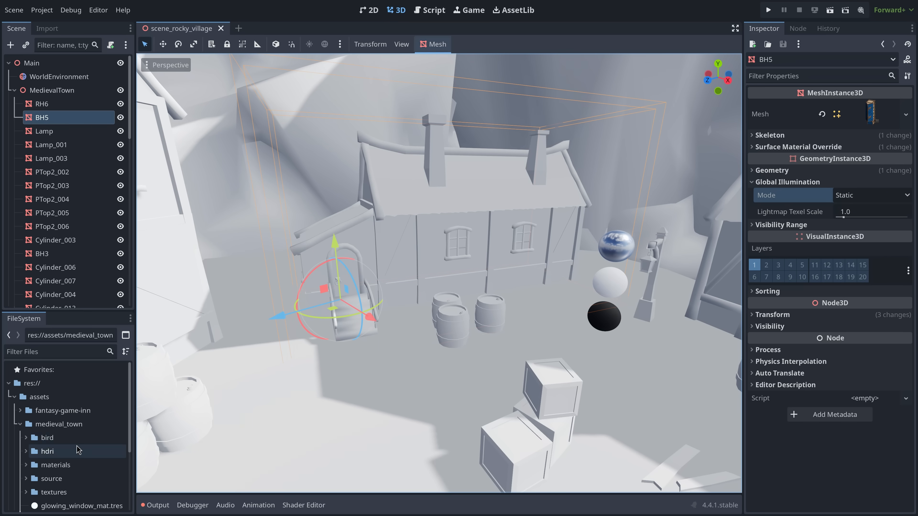
Step: Examine the Light Baking options in the import settings of MedievalTown.fbx from the source folder
left_click(26, 478)
scroll(37, 466, "down", 3)
scroll(38, 466, "down", 1)
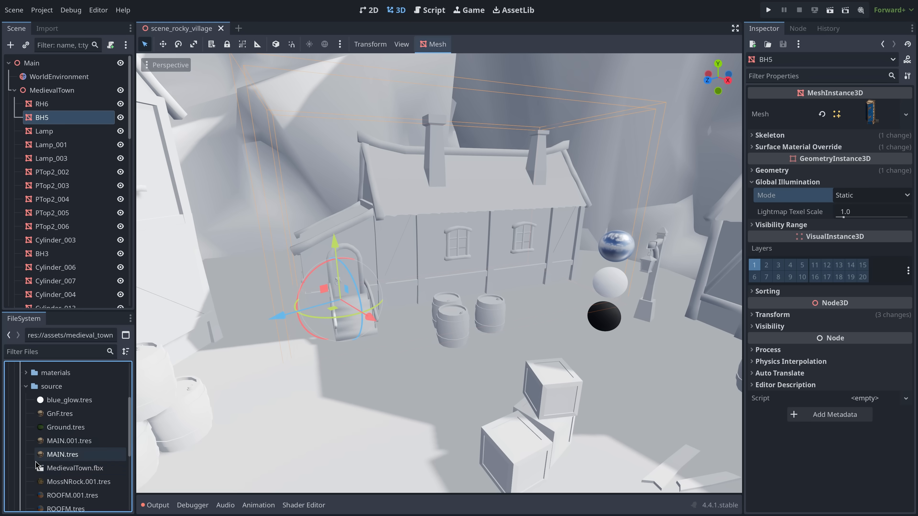
left_click(40, 468)
left_click(47, 28)
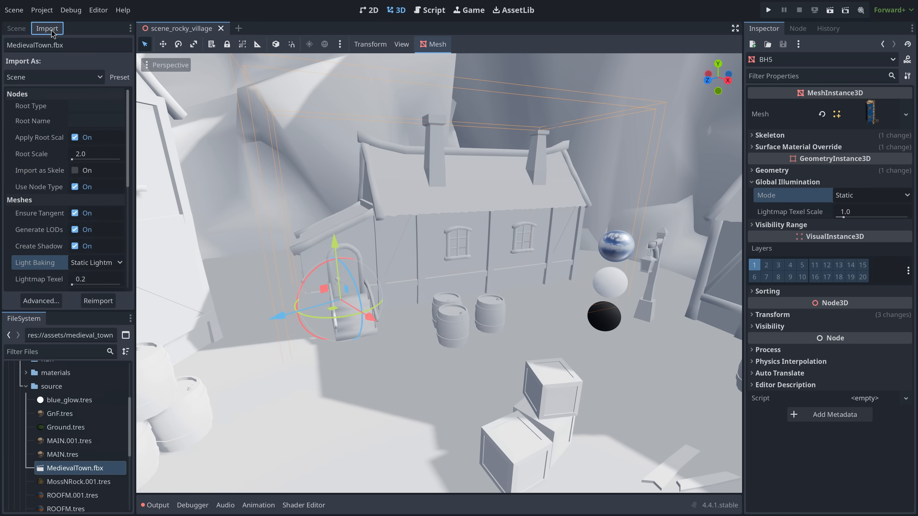
scroll(43, 208, "down", 3)
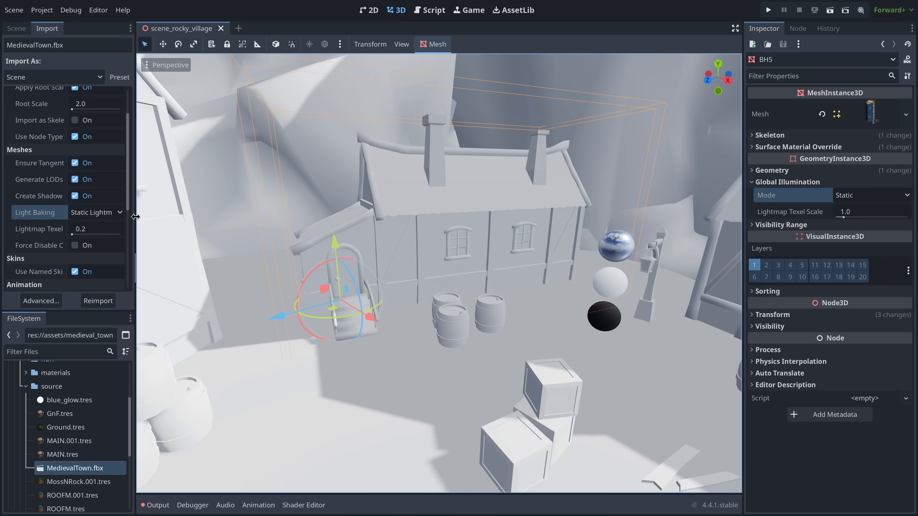
left_click_drag(135, 217, 167, 217)
left_click(148, 216)
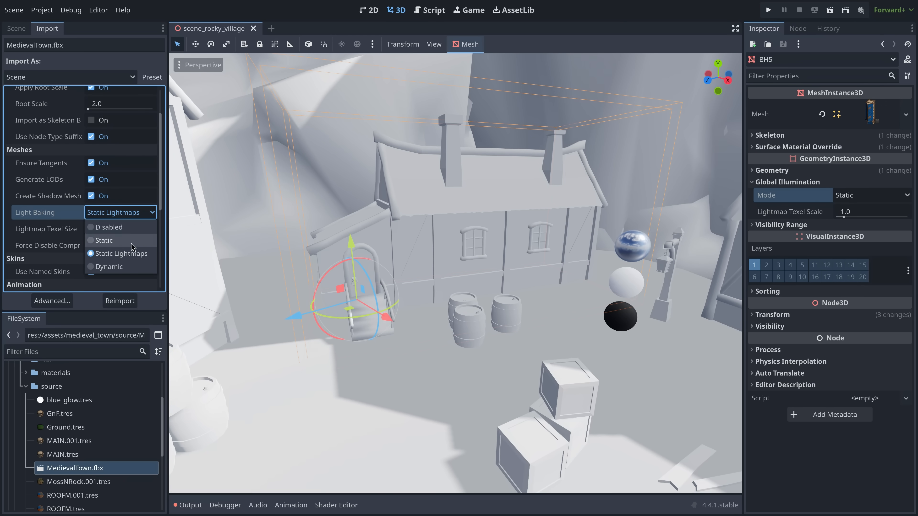
left_click(130, 212)
Step: Examine the Bake Mode options in the Light settings of the village's DirectionalLight3D
left_click(19, 29)
left_click(14, 90)
left_click(58, 118)
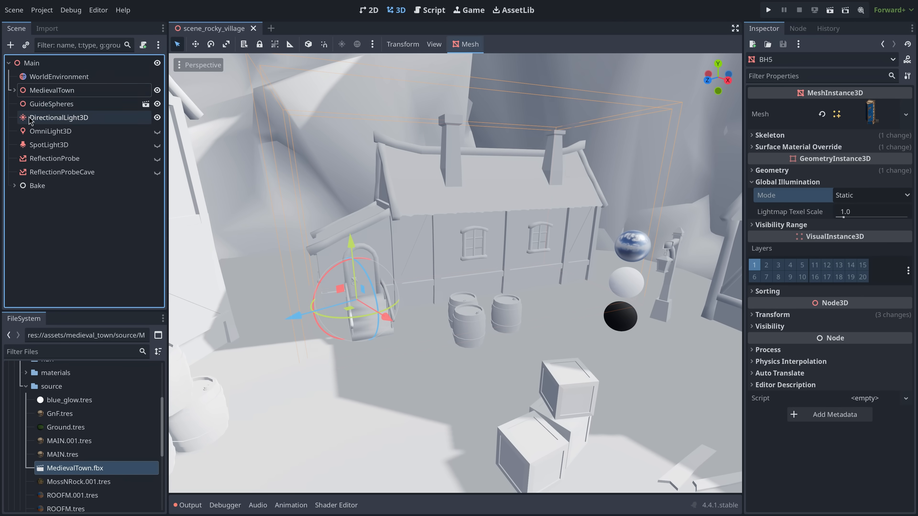
scroll(325, 206, "down", 6)
left_click(763, 142)
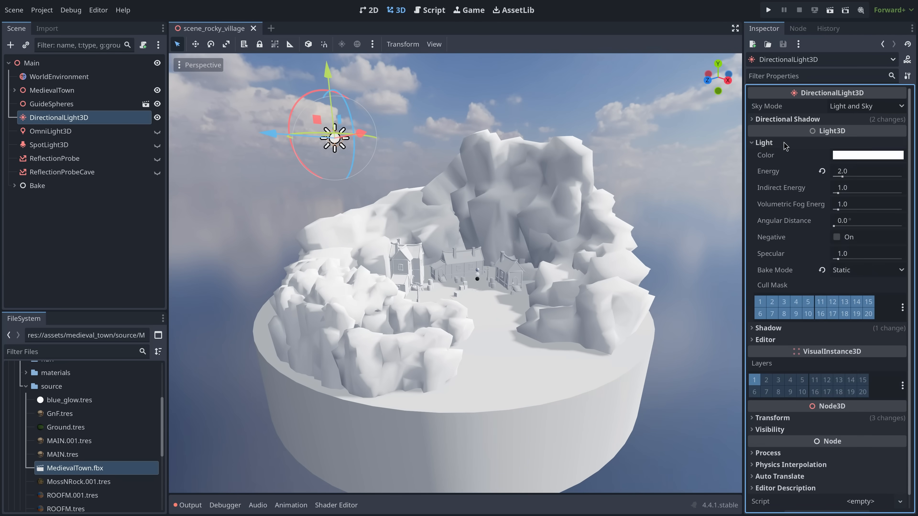
left_click(878, 270)
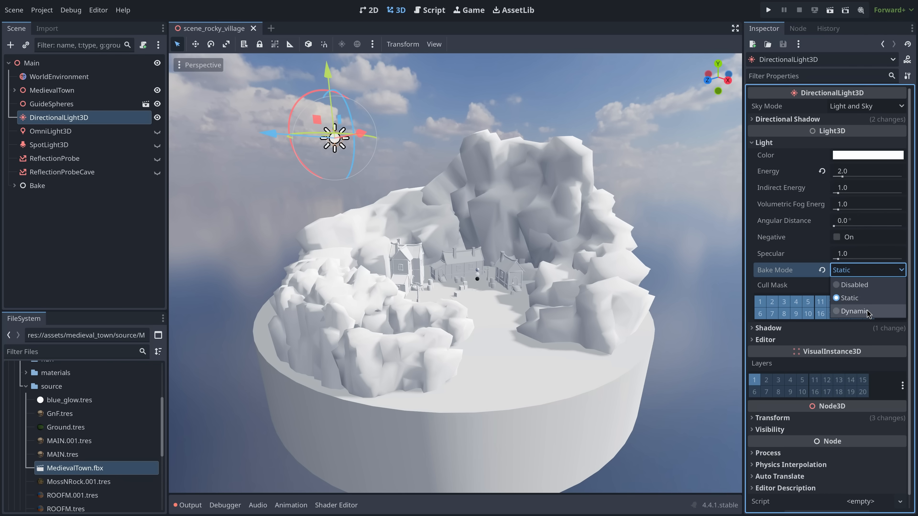
left_click(854, 274)
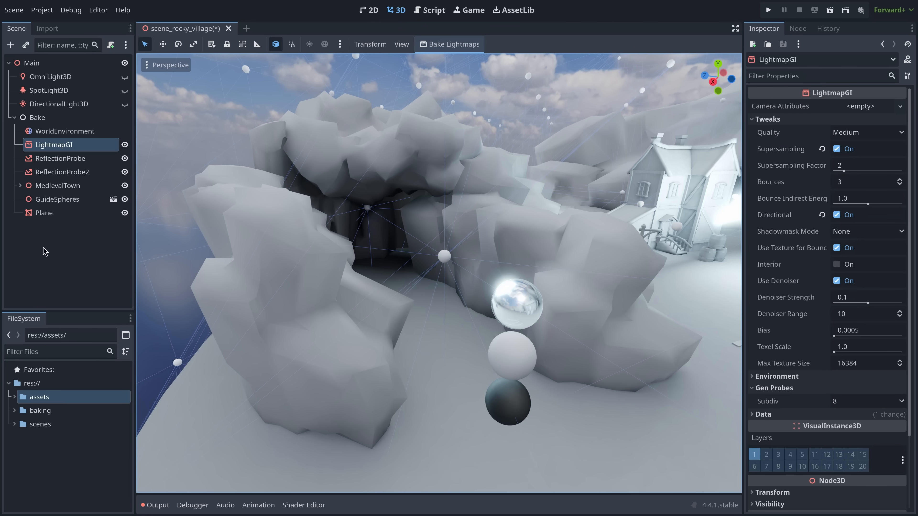
Step: Move the GuideSpheres slightly near the cave entrance in the rocky village
left_click(57, 199)
left_click_drag(488, 436, 462, 430)
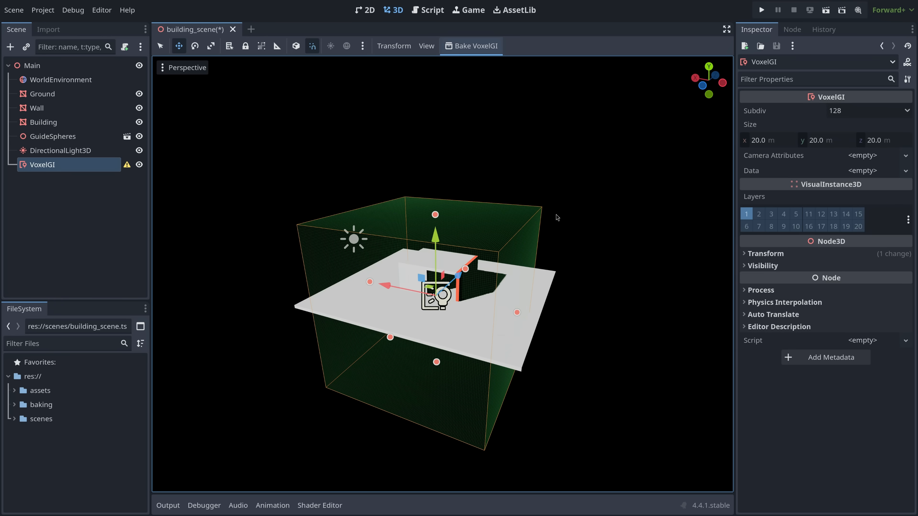
Step: Resize the VoxelGI volume around the ground and building, reducing its height to 8.9 m and widening it horizontally
left_click_drag(520, 317, 555, 323)
left_click_drag(360, 280, 348, 277)
left_click_drag(390, 337, 383, 344)
left_click_drag(435, 215, 436, 267)
left_click_drag(437, 362, 436, 333)
middle_click_drag(399, 293, 434, 256)
left_click(709, 81)
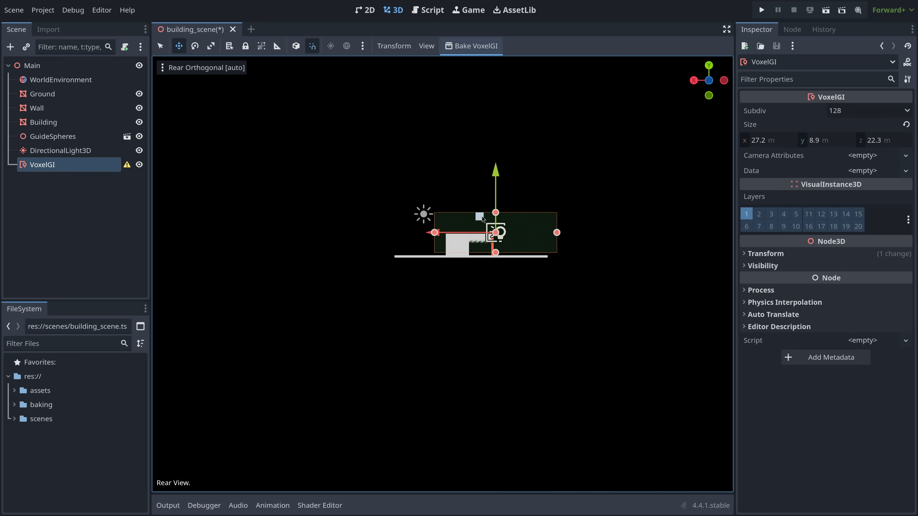
left_click_drag(434, 233, 379, 233)
left_click(694, 80)
left_click_drag(516, 242, 436, 242)
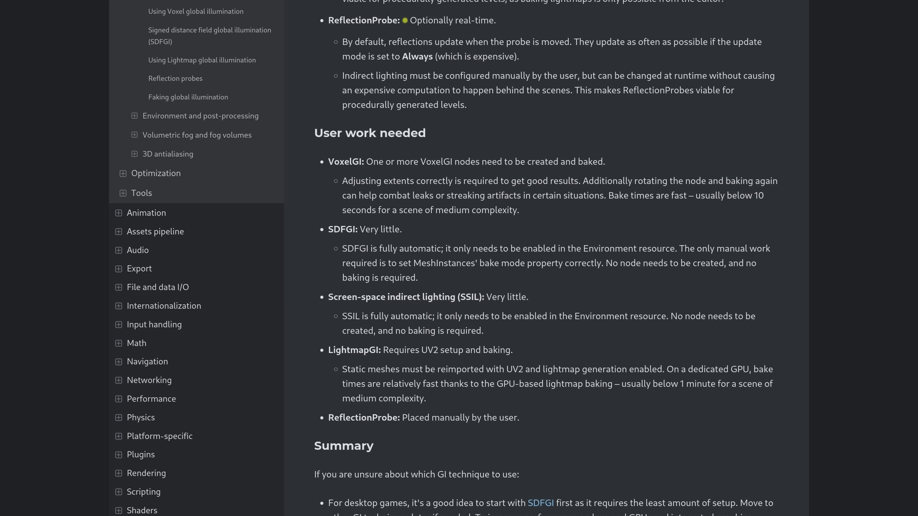
Step: Read the Godot documentation on the user work each global illumination technique needs and which technique and mesh mode to choose
scroll(544, 258, "down", 5)
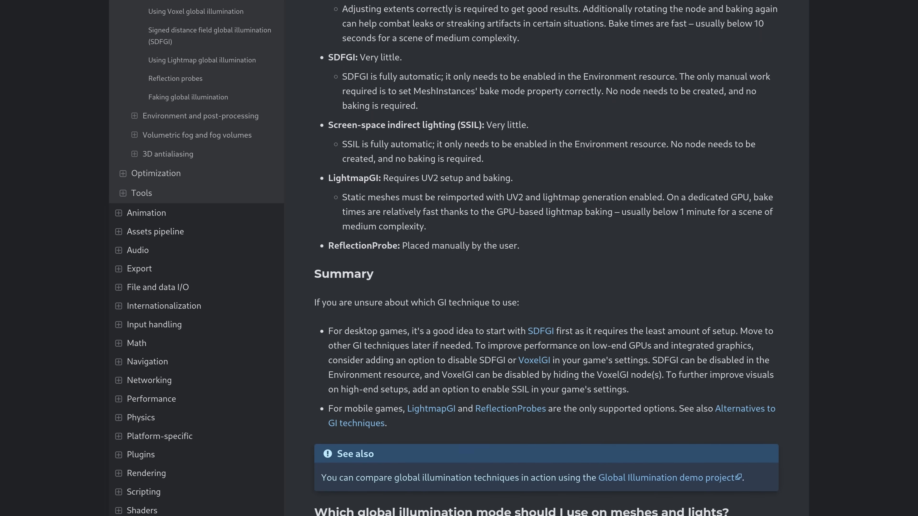
scroll(544, 258, "down", 5)
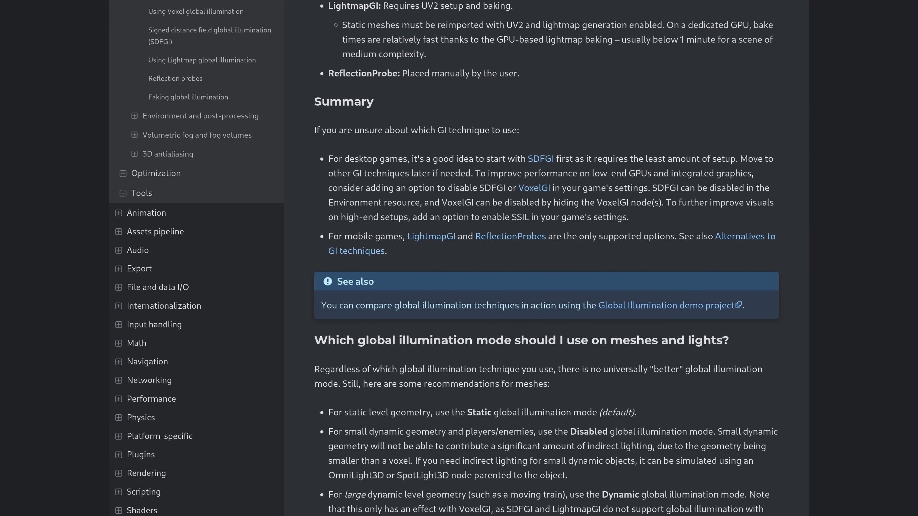
scroll(544, 258, "down", 3)
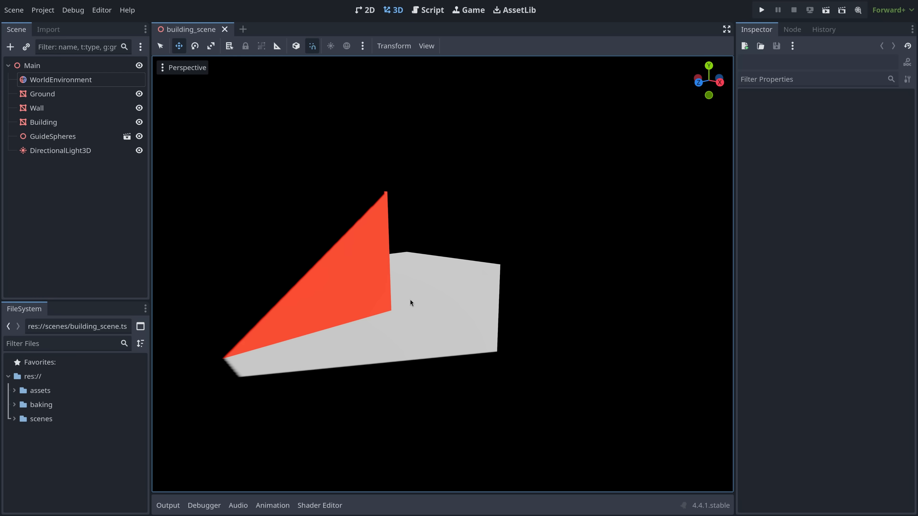
Step: Enable SDFGI in the WorldEnvironment of building_scene
left_click(96, 78)
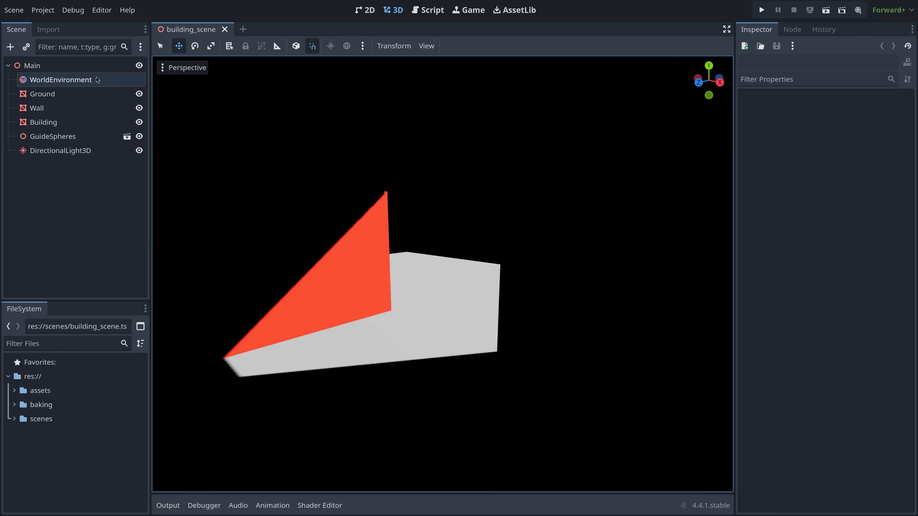
left_click(793, 261)
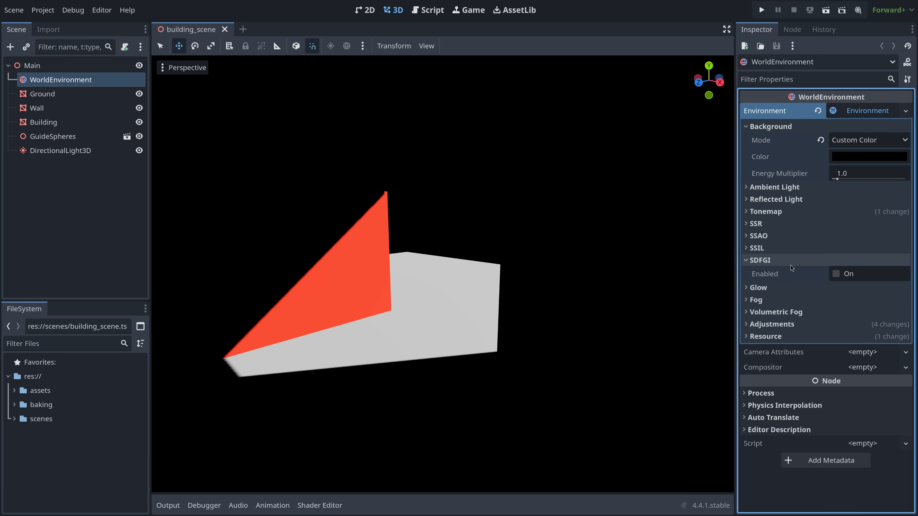
left_click(835, 274)
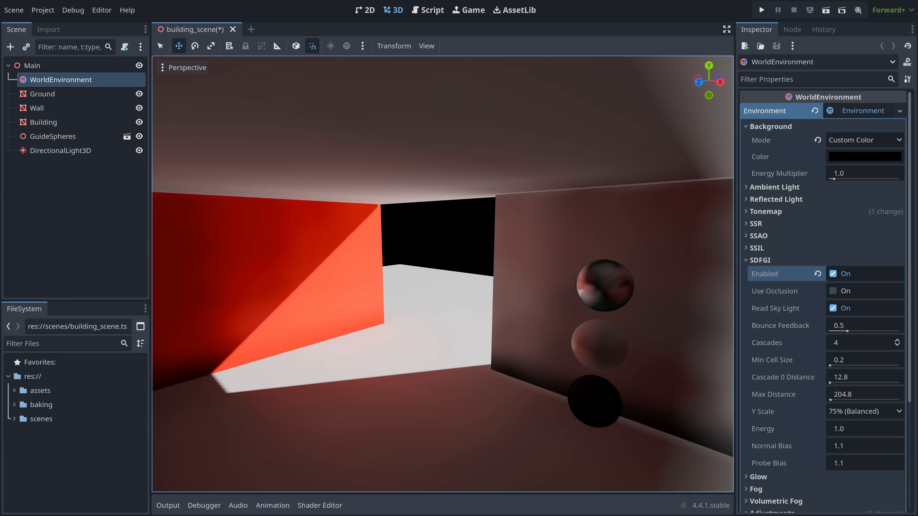
Step: Set the SDFGI energy to 2.725 and turn on Use Occlusion
middle_click_drag(609, 259, 638, 276)
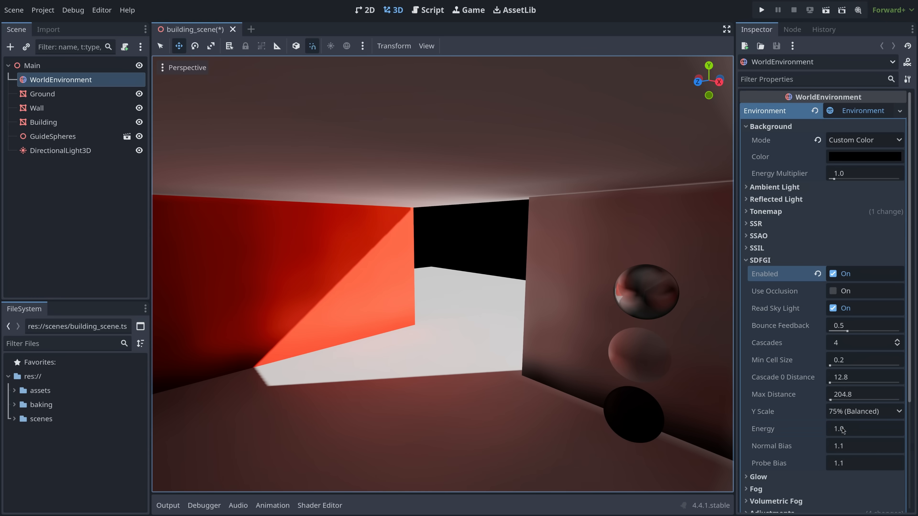
left_click_drag(842, 430, 873, 430)
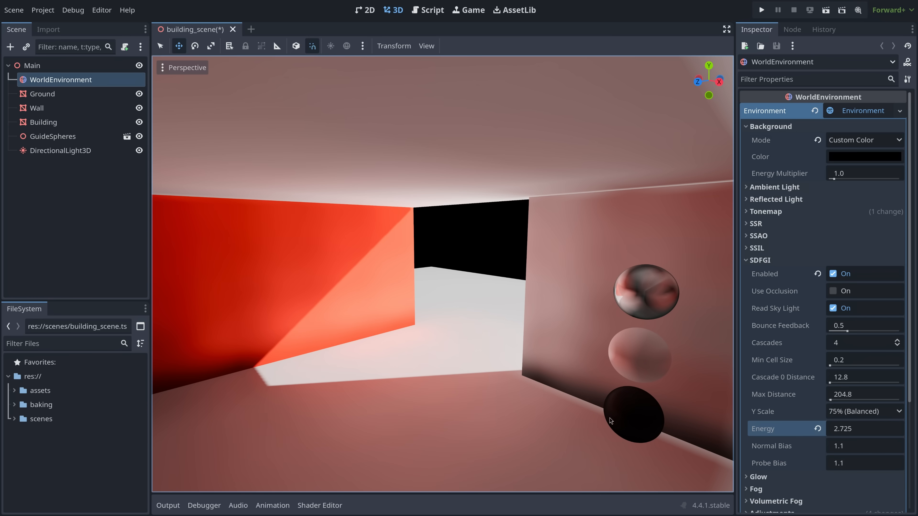
left_click(833, 291)
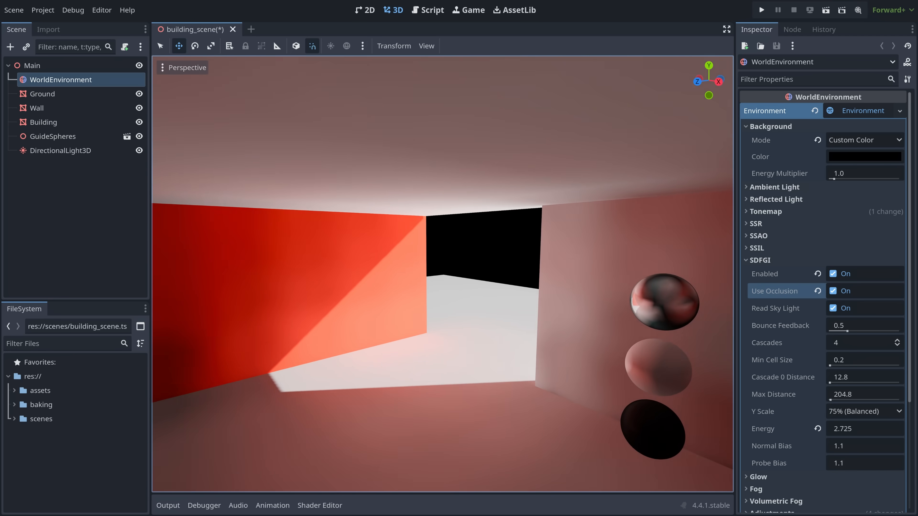
right_click_drag(601, 178, 602, 182)
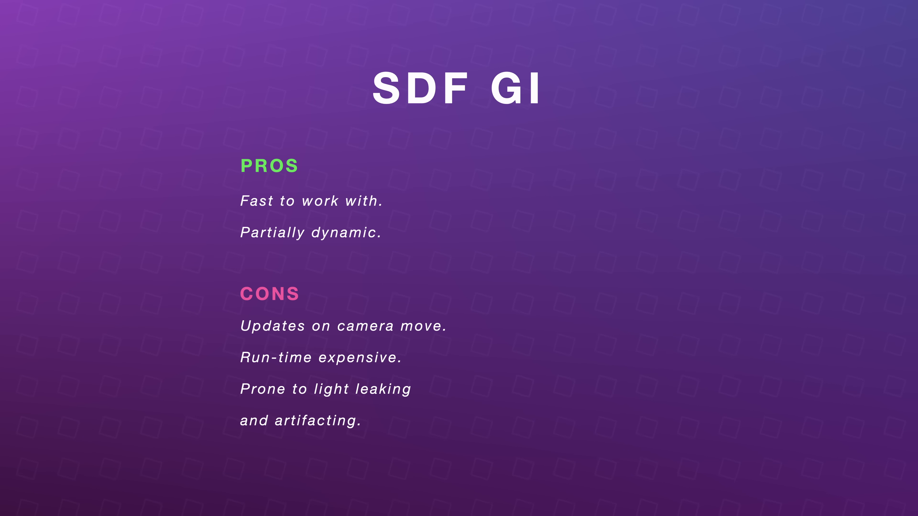
key("Right")
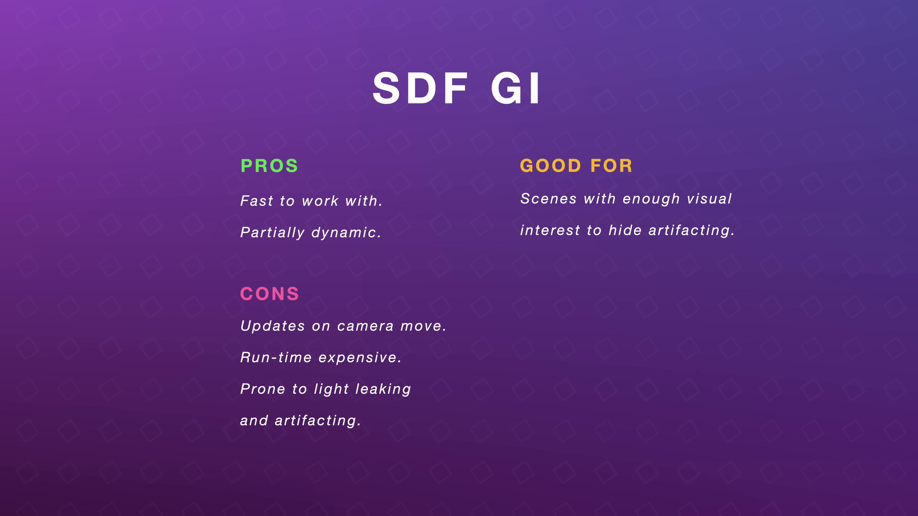
key("Right")
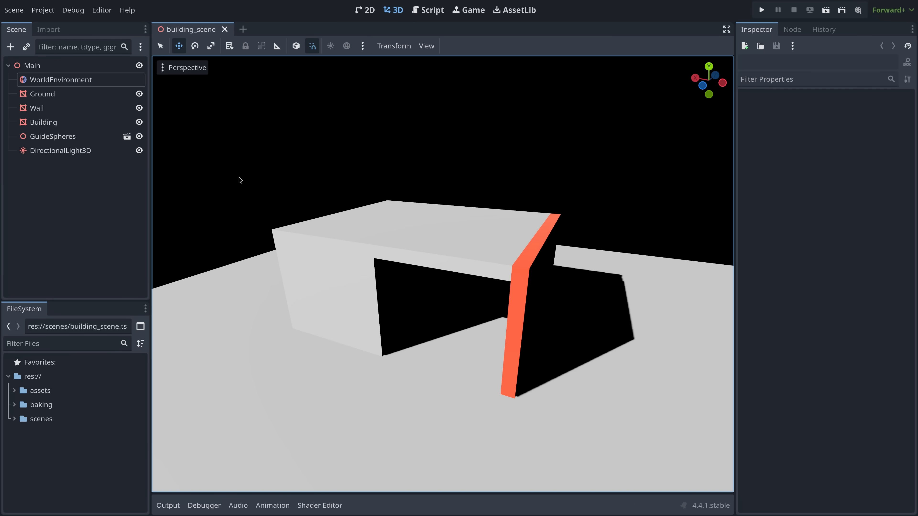
Step: Add a VoxelGI node to building_scene and frame it in the 3D view
key("ctrl+a")
type("voxel")
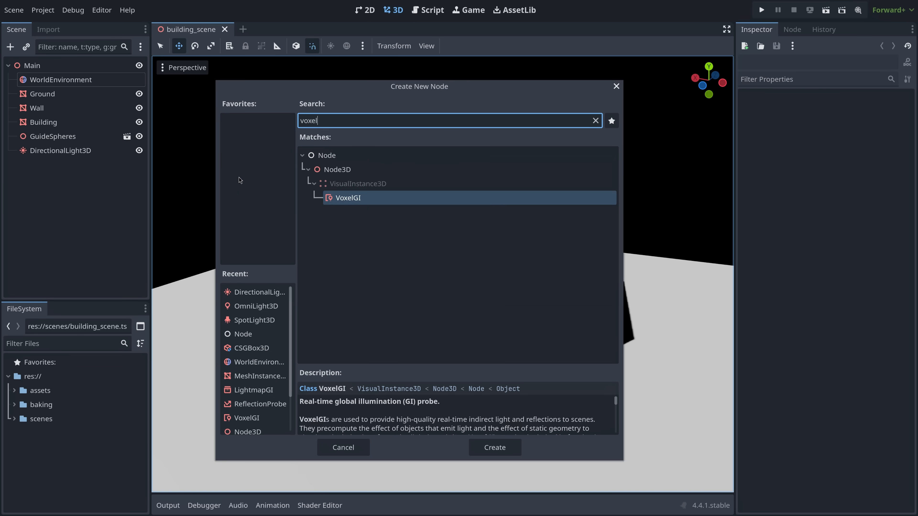
key("Return")
key("f")
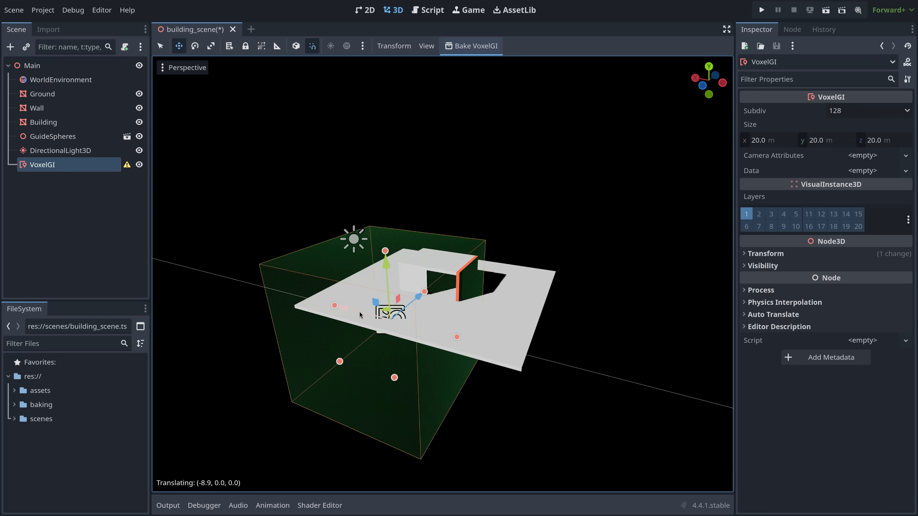
Step: Resize the VoxelGI volume to 38.1 × 8.9 × 33.2 m so that it encloses the ground and building
left_click_drag(519, 314, 551, 319)
left_click_drag(391, 337, 384, 343)
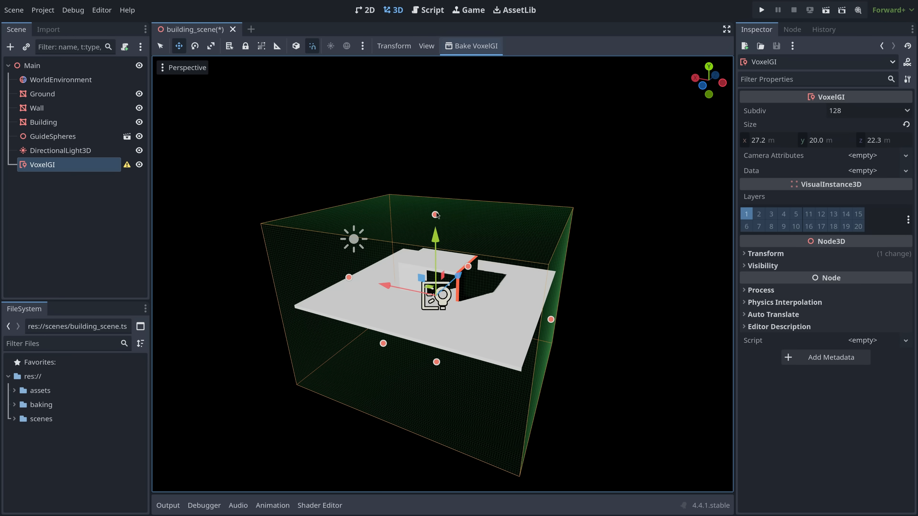
left_click_drag(435, 214, 432, 257)
left_click(702, 85)
left_click_drag(480, 216, 454, 230)
left_click_drag(531, 245, 443, 245)
left_click(693, 80)
left_click_drag(559, 248, 582, 248, "alt")
middle_click_drag(582, 246, 463, 163)
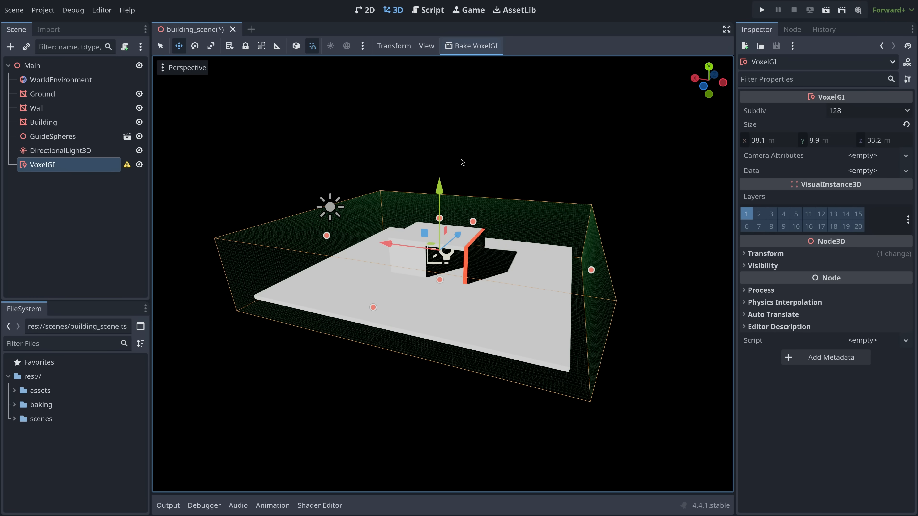
Step: Bake the VoxelGI and save its data as building_scene.VoxelGI_data.res in the project root folder
left_click(470, 47)
left_click(213, 294)
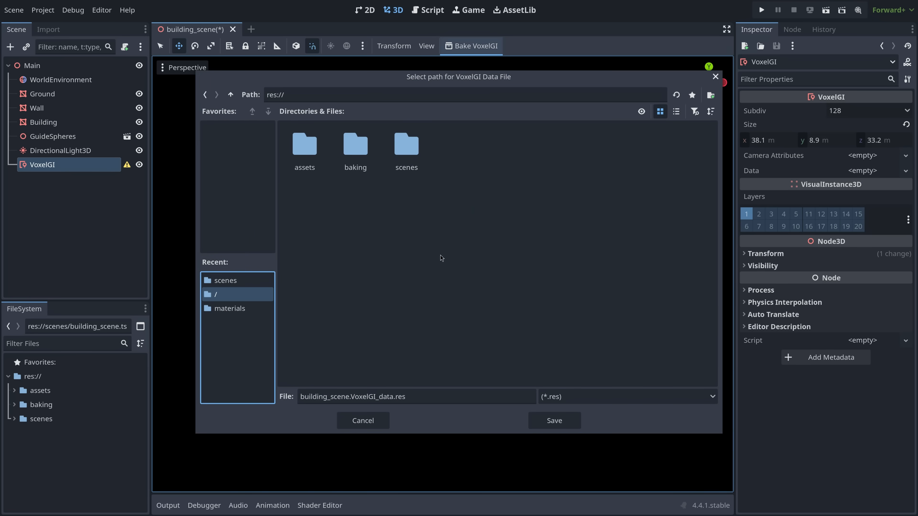
left_click(554, 420)
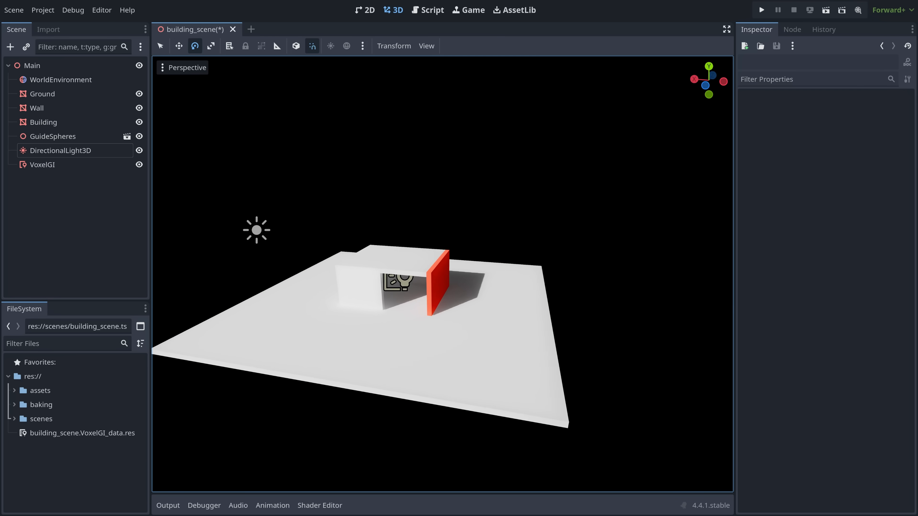
Step: Rotate the DirectionalLight3D to change the direction in which it lights the building
mouse_move(487, 483)
right_mouse_down()
mouse_move(521, 483)
mouse_move(486, 483)
right_mouse_up()
left_click(239, 235)
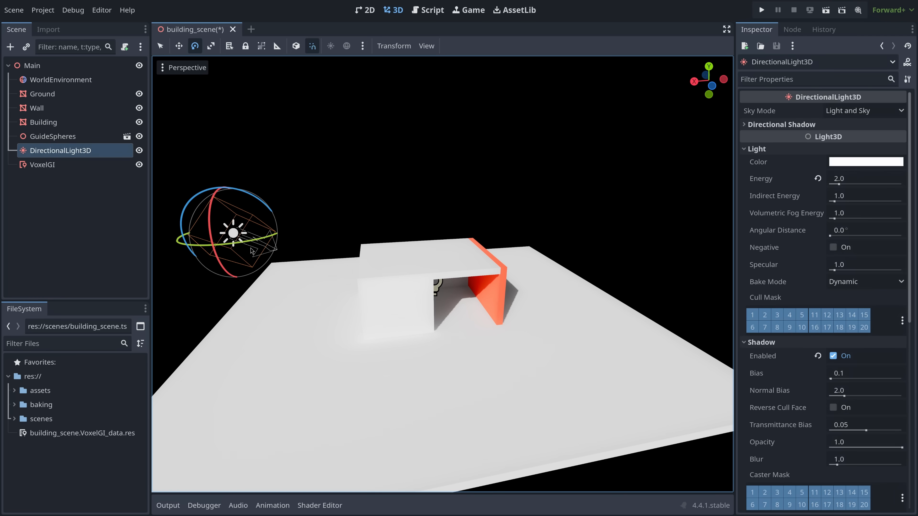
left_click_drag(249, 239, 285, 258)
Step: Bake the VoxelGI again with Subdiv at 256, and return its Subdiv to 128
left_click(438, 285)
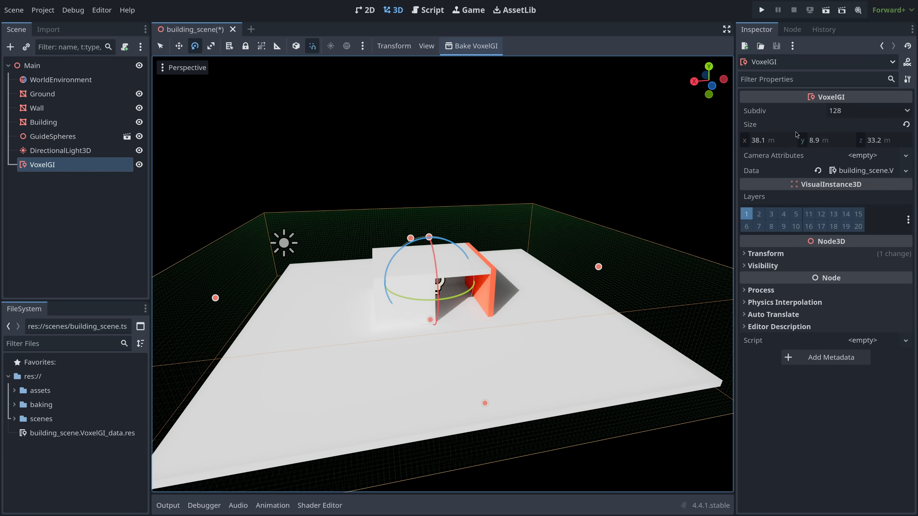
left_click(857, 114)
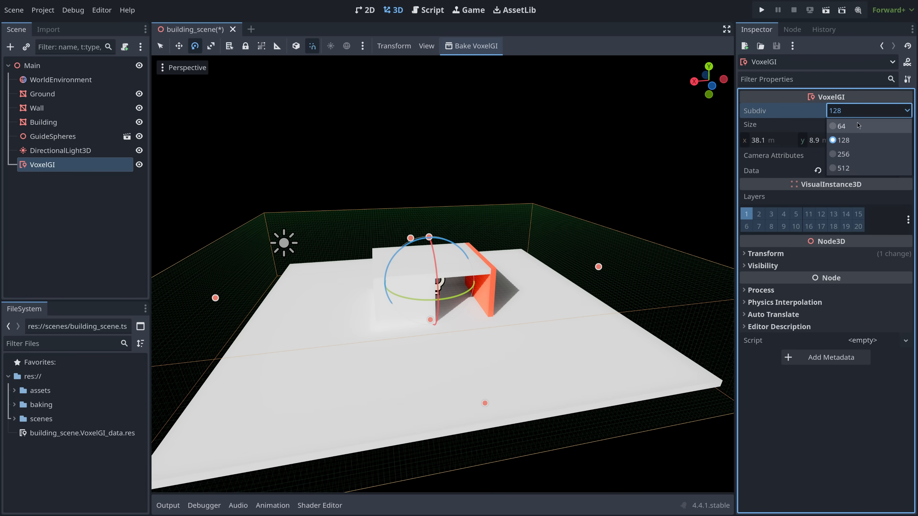
left_click(854, 157)
key("w")
right_click_drag(668, 276, 713, 256)
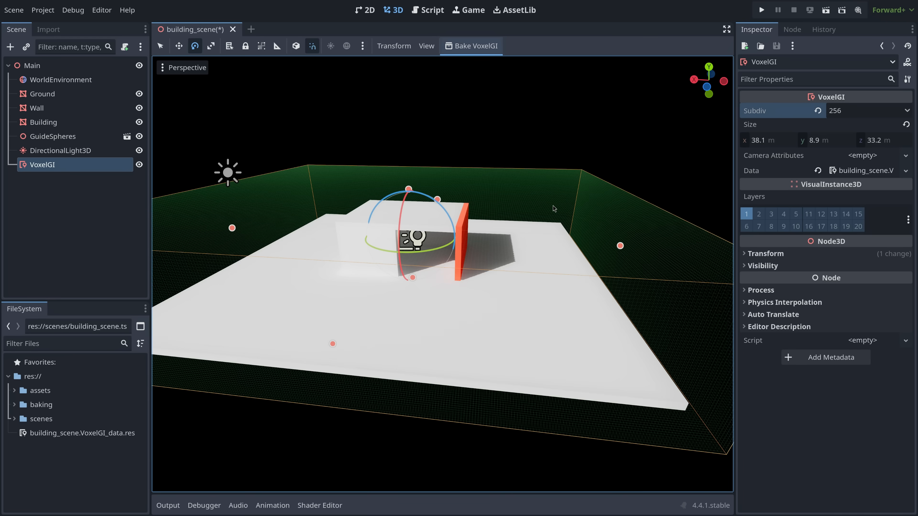
left_click(484, 48)
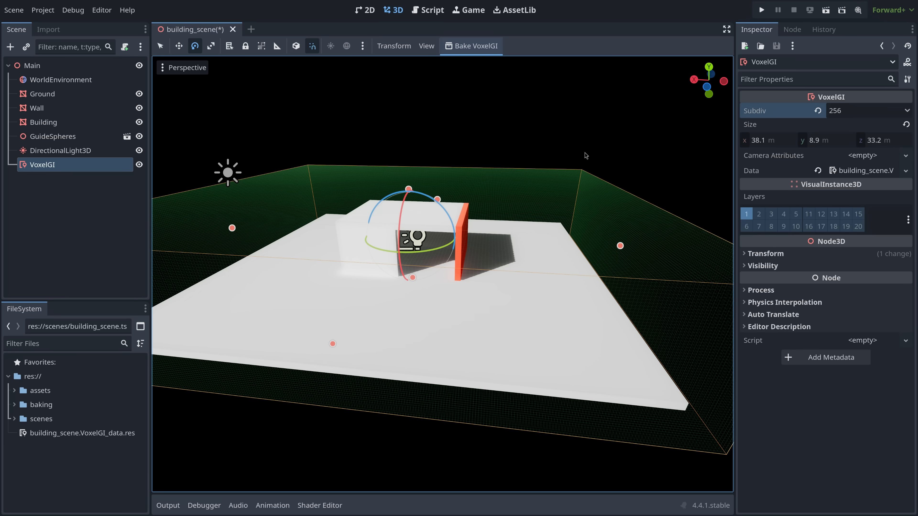
left_click(840, 113)
left_click(842, 140)
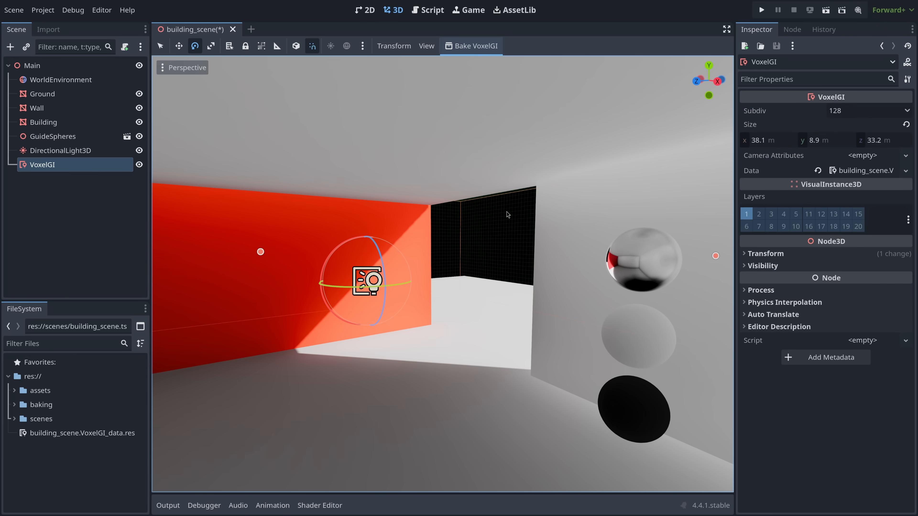
Step: In the VoxelGI data, set Energy to 1.55 and Propagation to 0.3, toggle Use Two Bounces off and on, and turn on Interior
left_click(850, 172)
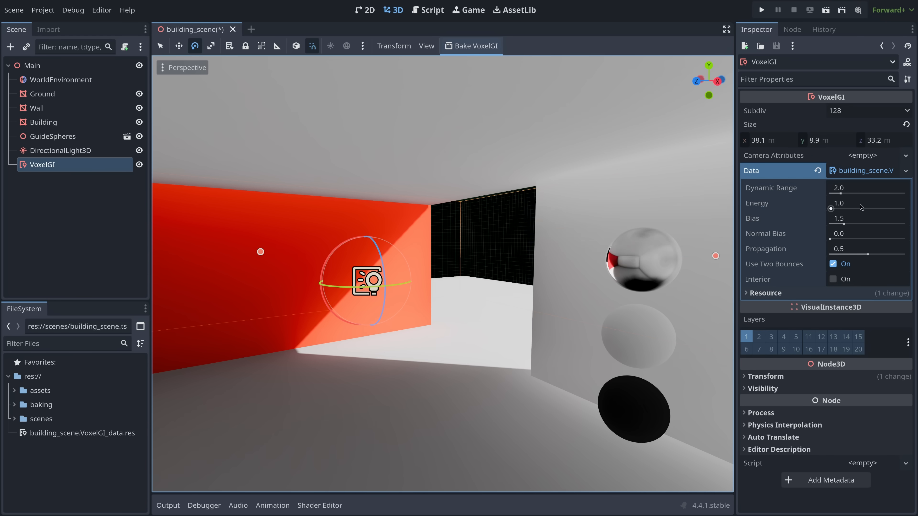
mouse_move(860, 206)
left_mouse_down()
mouse_move(900, 206)
mouse_move(873, 206)
left_mouse_up()
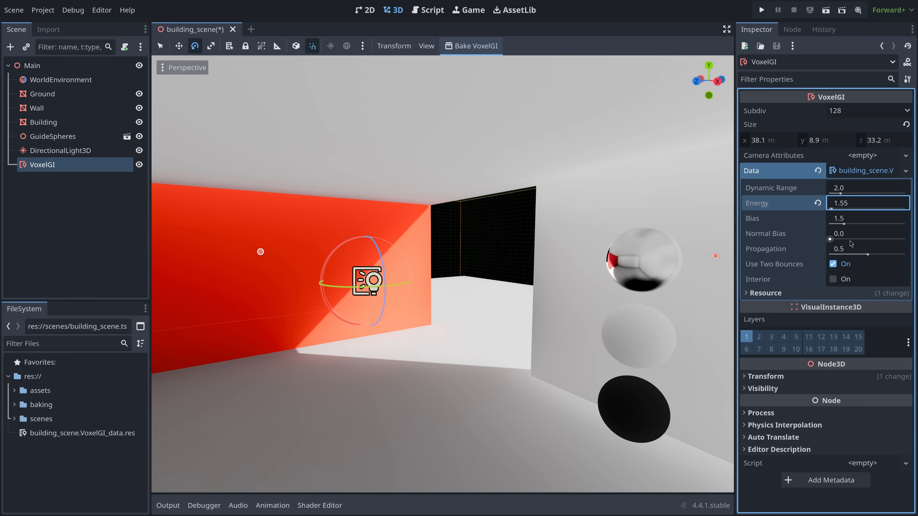
mouse_move(867, 249)
left_mouse_down()
mouse_move(831, 249)
mouse_move(852, 249)
left_mouse_up()
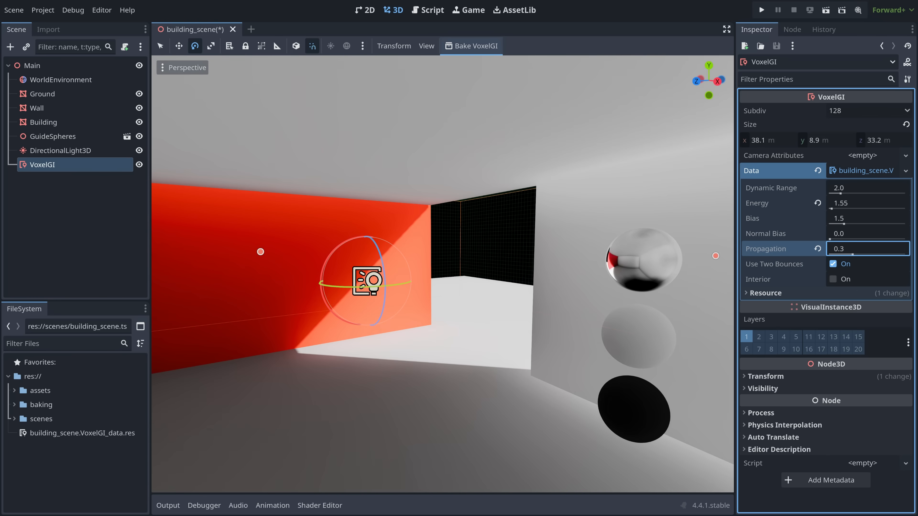
left_click(833, 263)
left_click(833, 264)
left_click(833, 279)
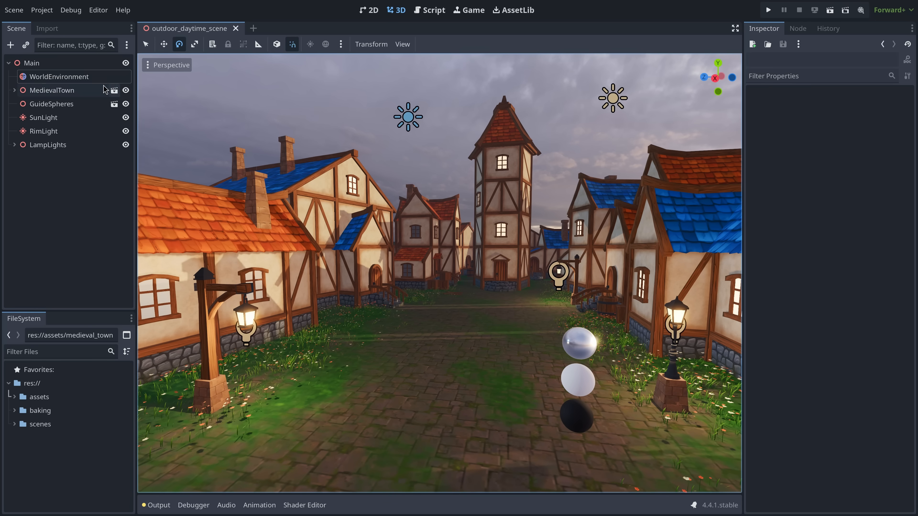
Step: Enable SDFGI in the WorldEnvironment of outdoor_daytime_scene
left_click(59, 77)
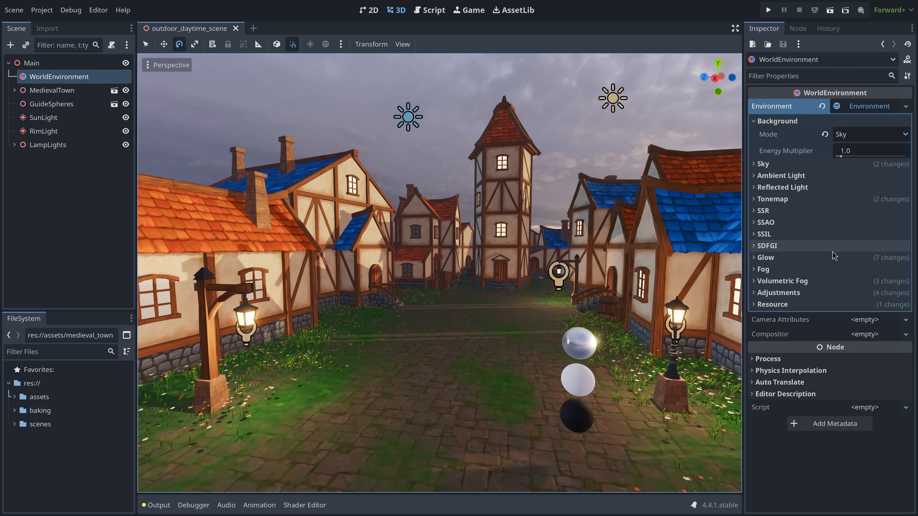
left_click(831, 247)
left_click(838, 259)
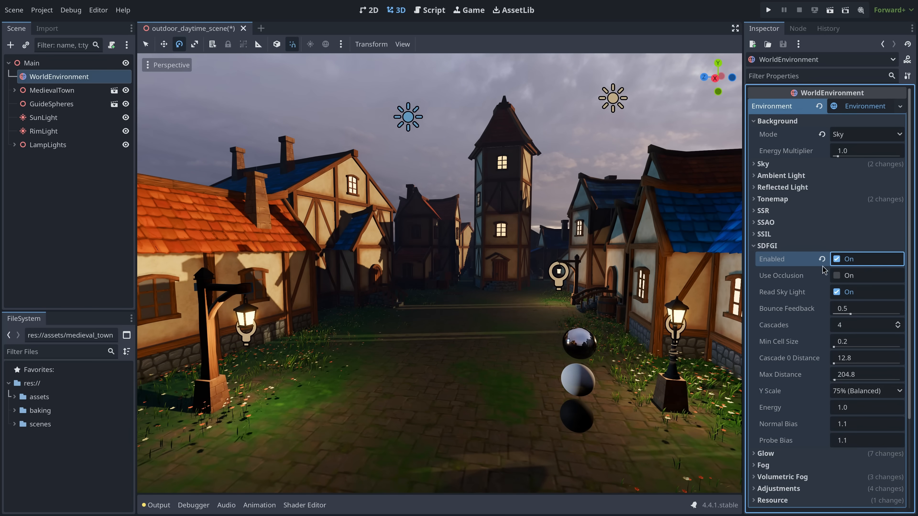
mouse_move(564, 297)
right_mouse_down()
mouse_move(557, 300)
mouse_move(565, 297)
right_mouse_up()
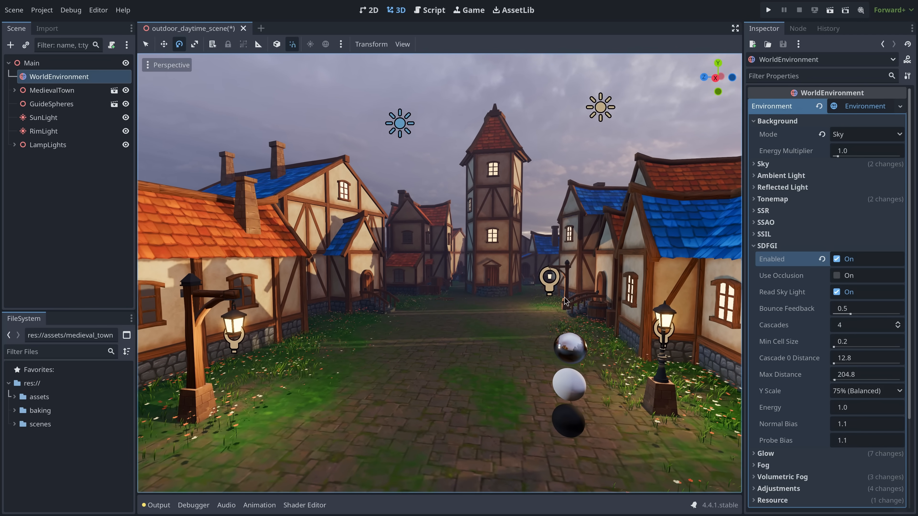
Step: Set the WorldEnvironment's tonemap exposure to 2.0
left_click(774, 199)
left_click(860, 228)
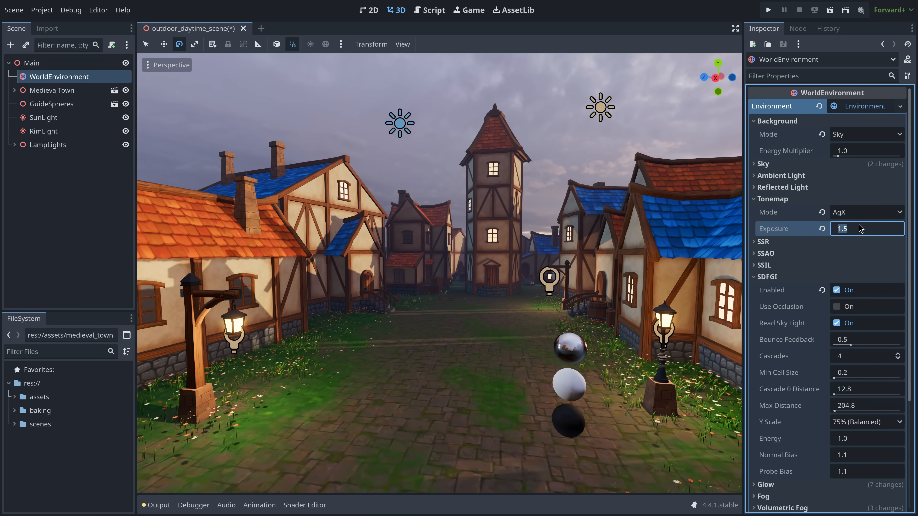
type("2")
key("Return")
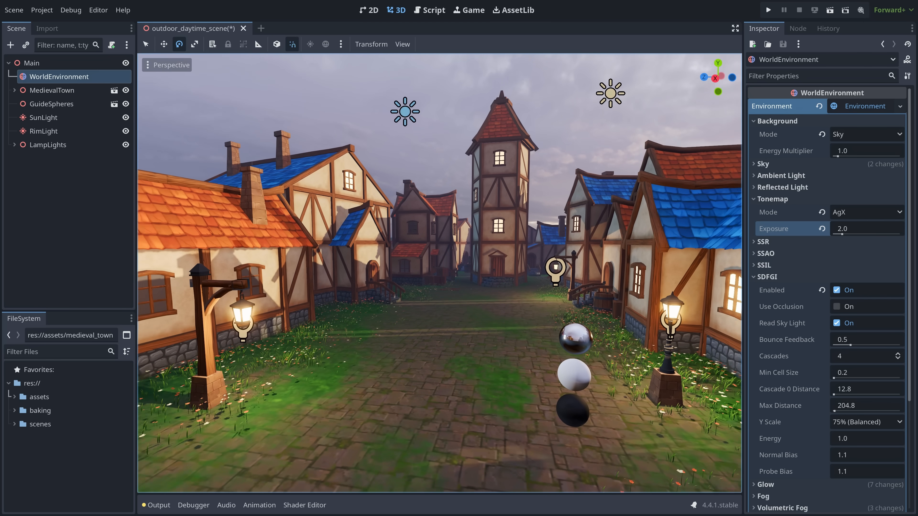
right_click_drag(592, 344, 583, 336)
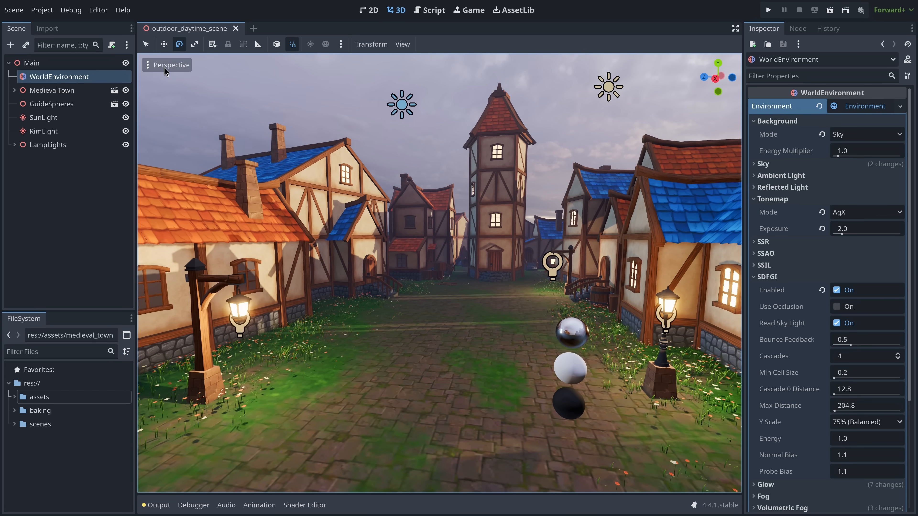
Step: Switch the 3D view to Display Lighting and turn SDFGI off to compare the town's lighting
left_click(166, 67)
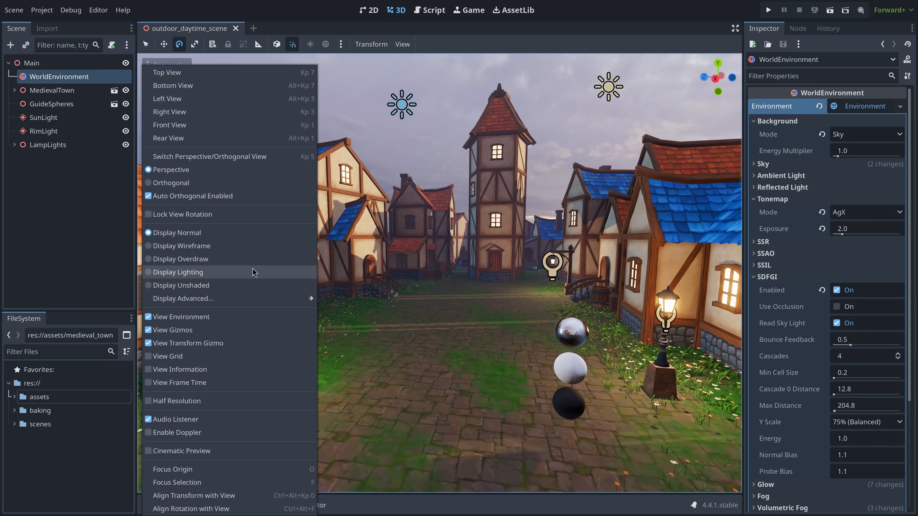
left_click(232, 273)
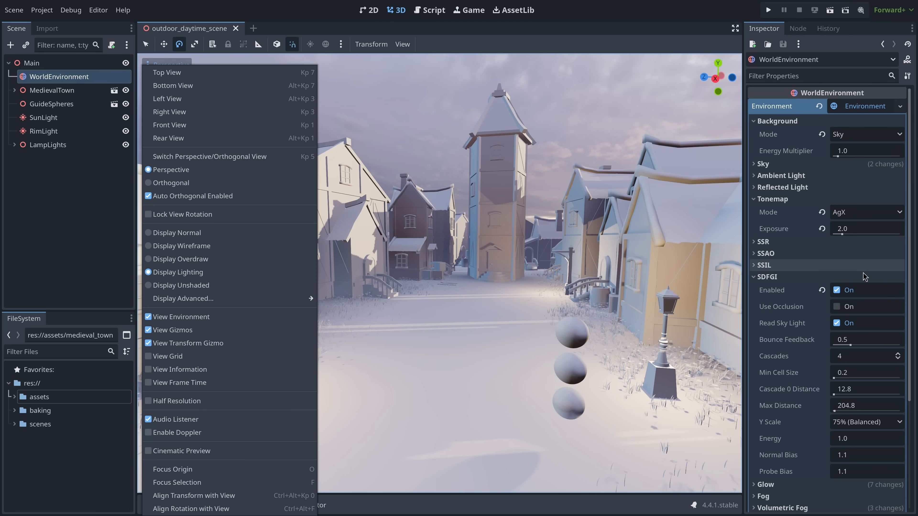
left_click(837, 290)
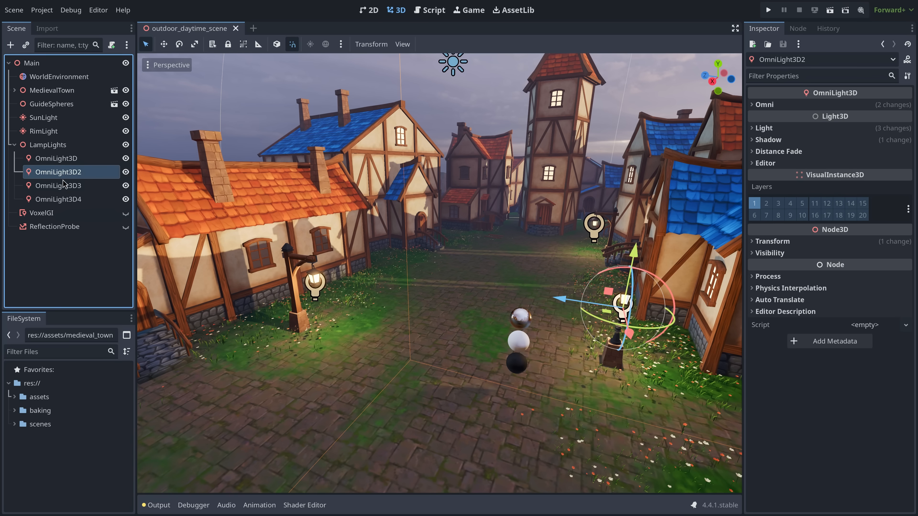
Step: Go through the OmniLight3D nodes under LampLights to see which street lamp each one lights
left_click(66, 185)
left_click(68, 171)
left_click(68, 158)
left_click(71, 172)
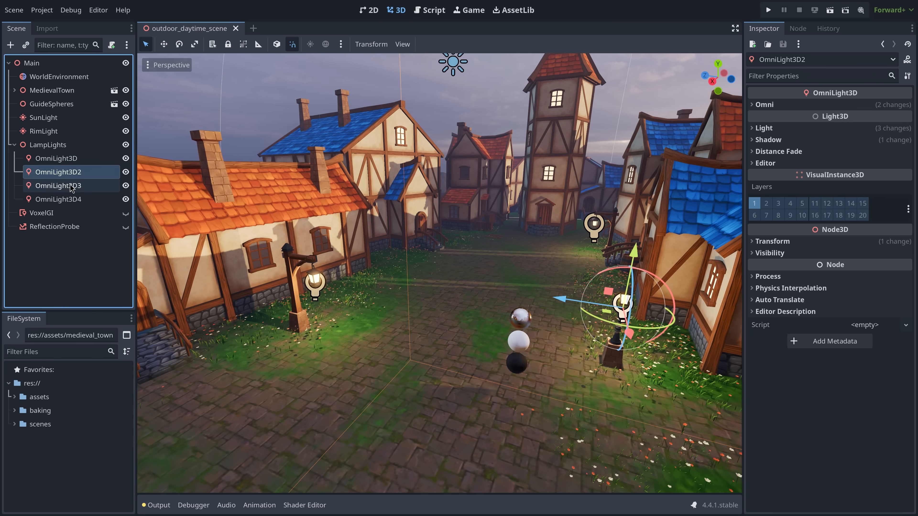
left_click(71, 187)
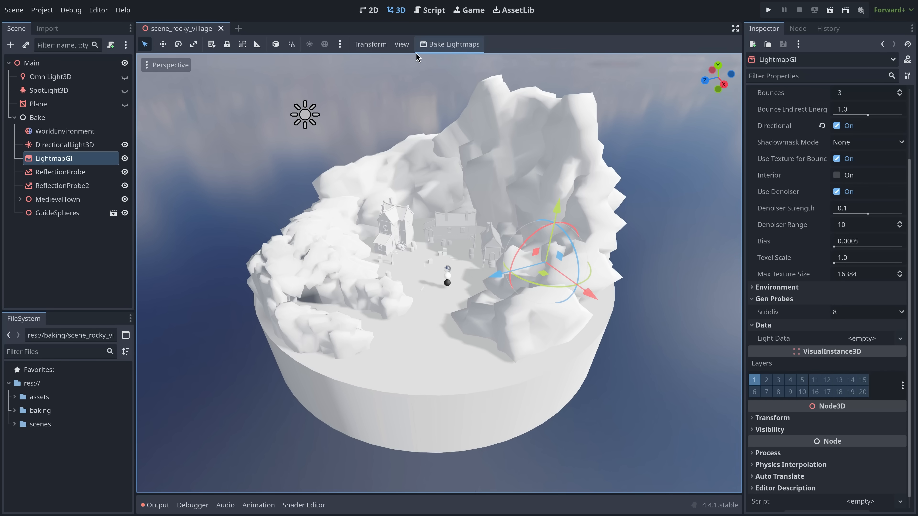
Step: Bake the lightmaps of scene_rocky_village with LightmapGI and close the preview of scene_rocky_village.exr
left_click(450, 44)
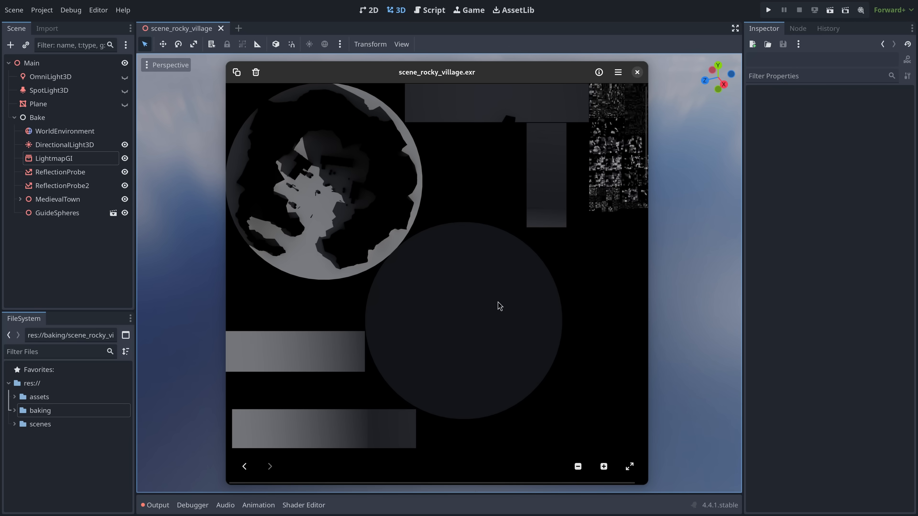
left_click(637, 72)
Step: Hide and show the LightmapGI node to compare the lighting, and examine the baked village houses up close
left_click(124, 159)
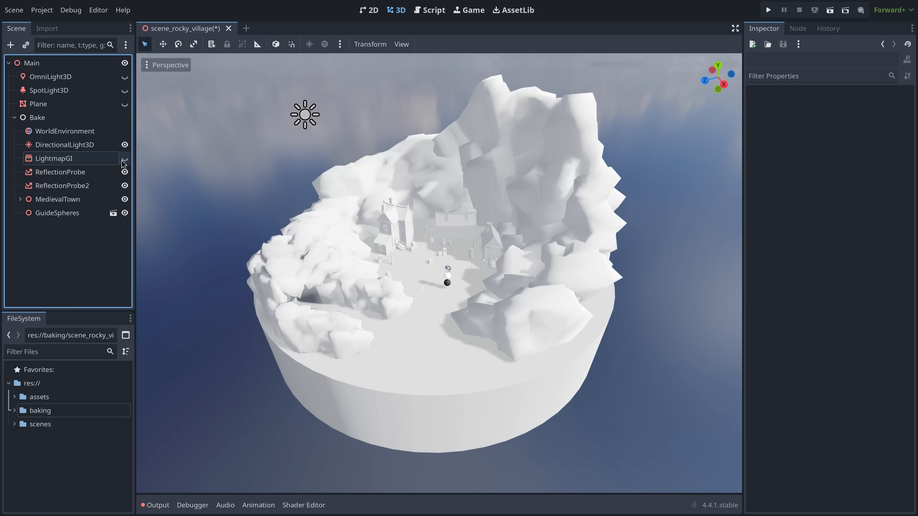
left_click(125, 159)
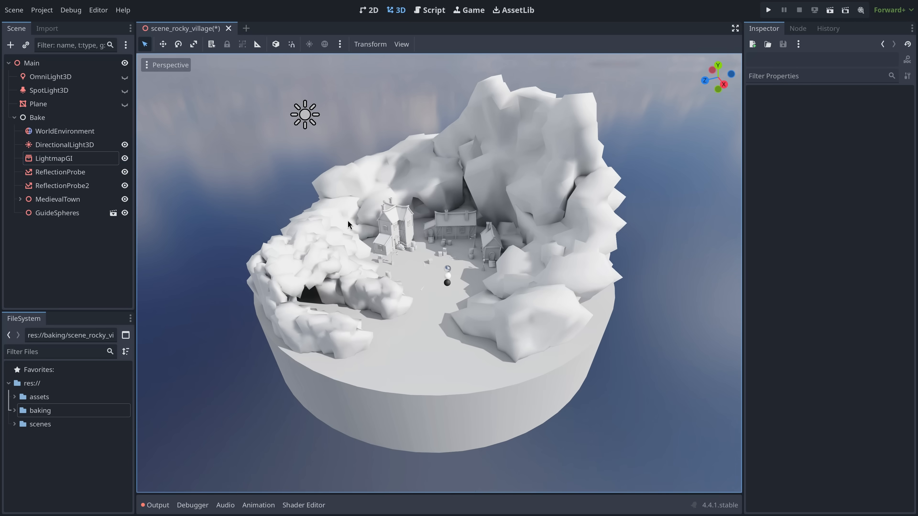
scroll(447, 277, "up", 10)
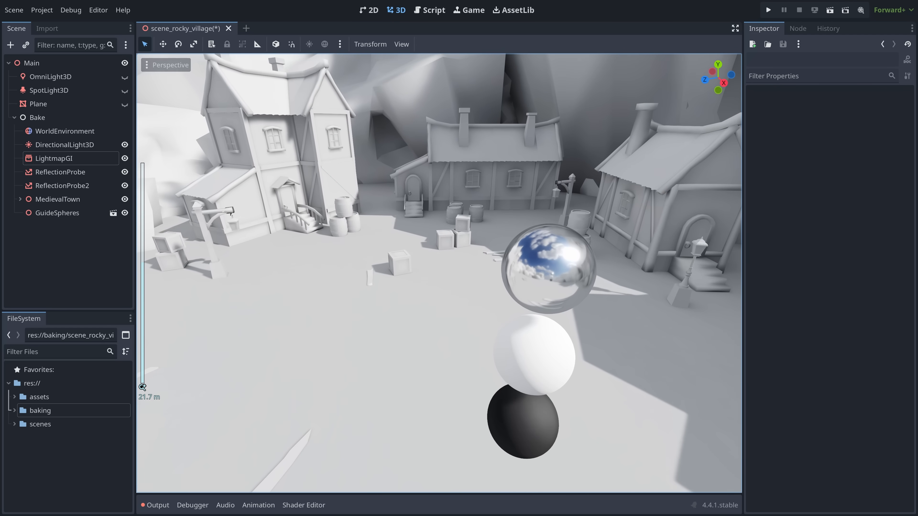
key("w")
right_click_drag(447, 277, 486, 257)
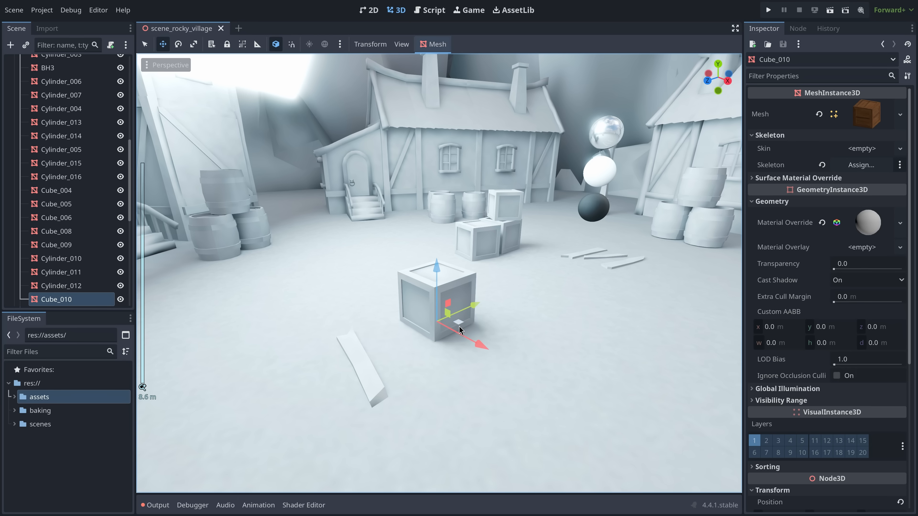
Step: Try moving the crate Cube_010 across the ground, and undo the move
left_click_drag(460, 330, 558, 312)
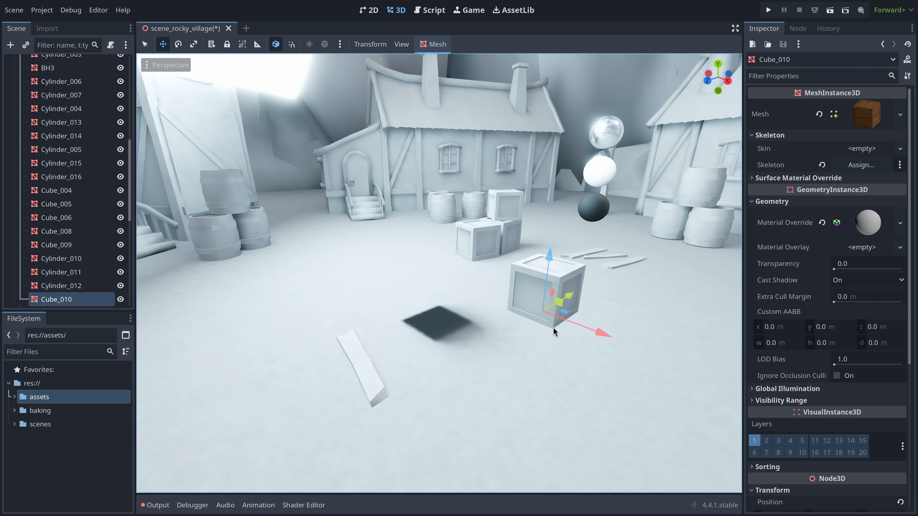
key("ctrl+z")
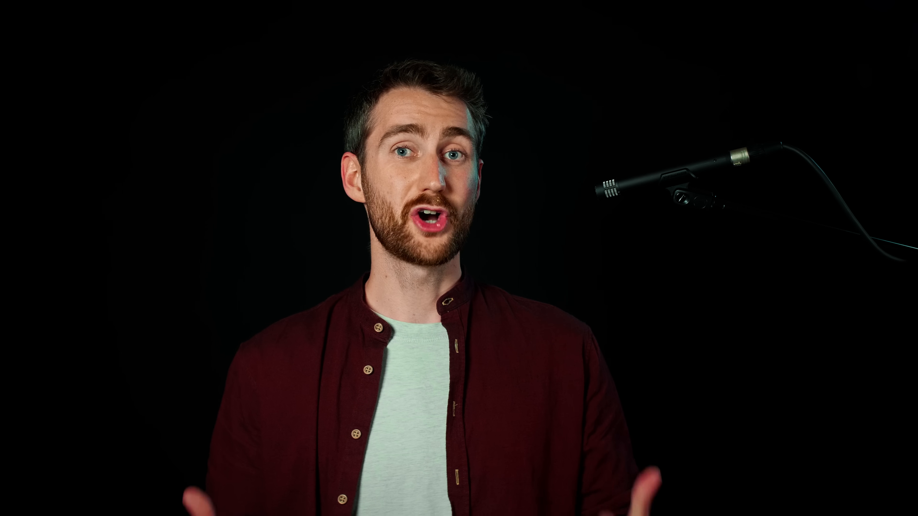
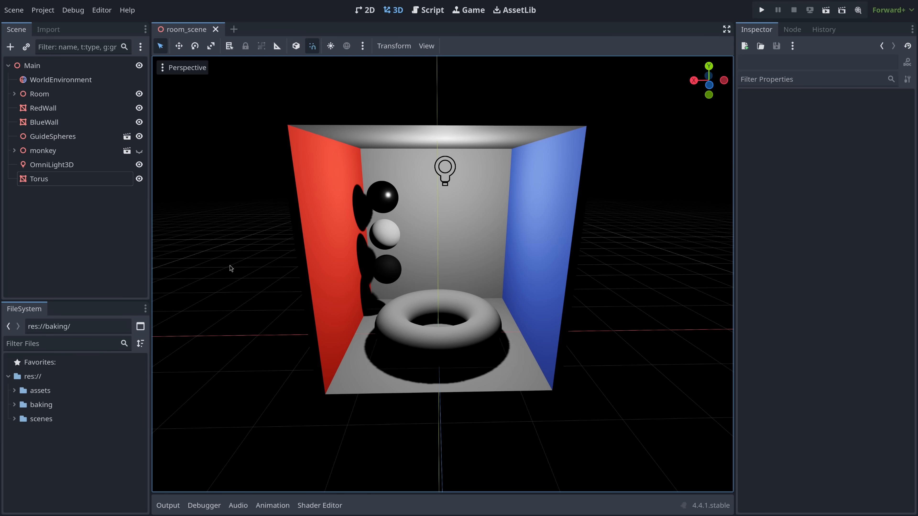
Step: In room_scene, check whether the Torus mesh has a UV2 layer
left_click(39, 178)
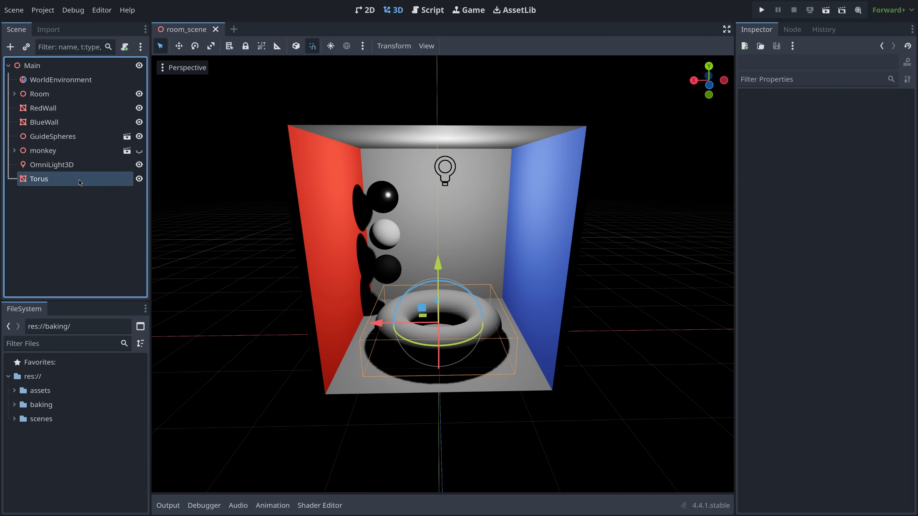
left_click(461, 54)
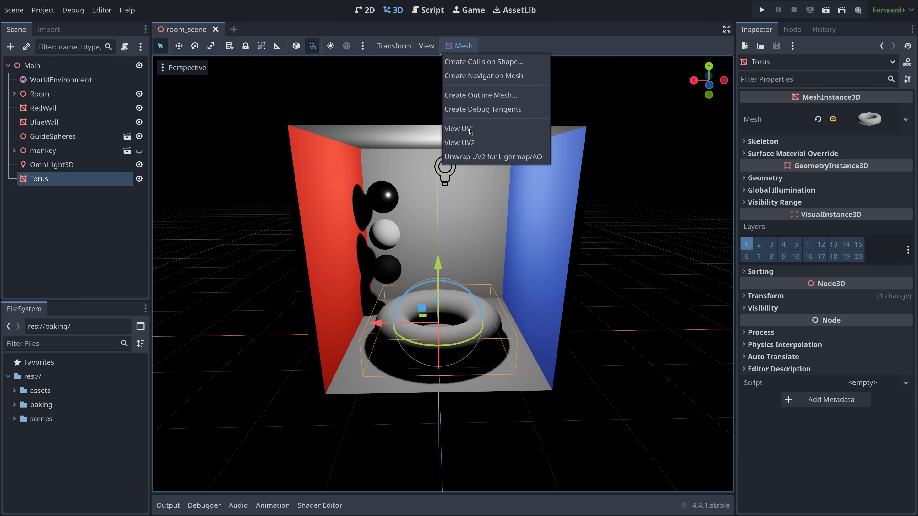
left_click(467, 143)
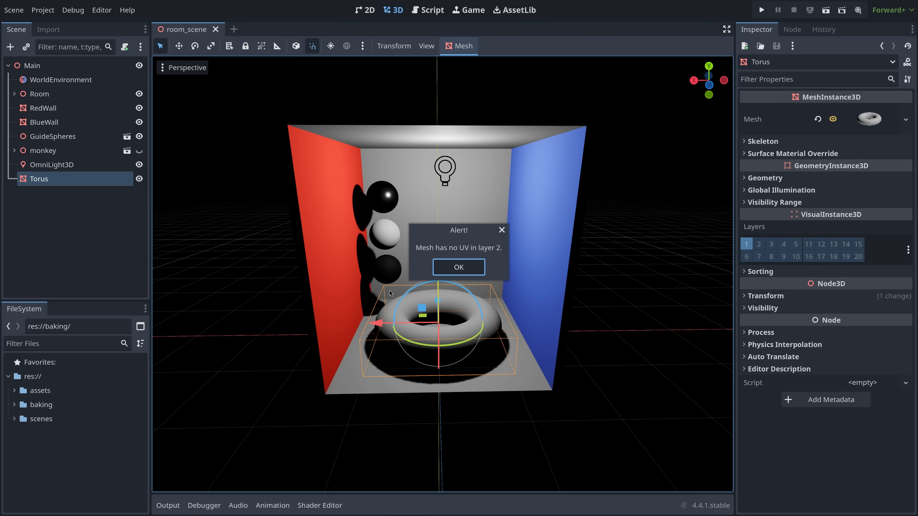
left_click(463, 268)
Step: Unwrap UV2 for Lightmap/AO on the Torus mesh and view its new UV2 layout
left_click(468, 48)
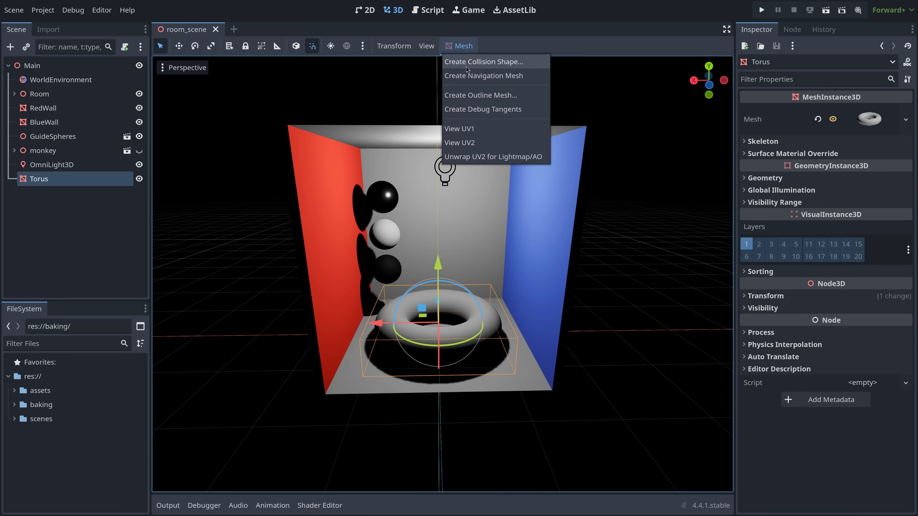
left_click(476, 153)
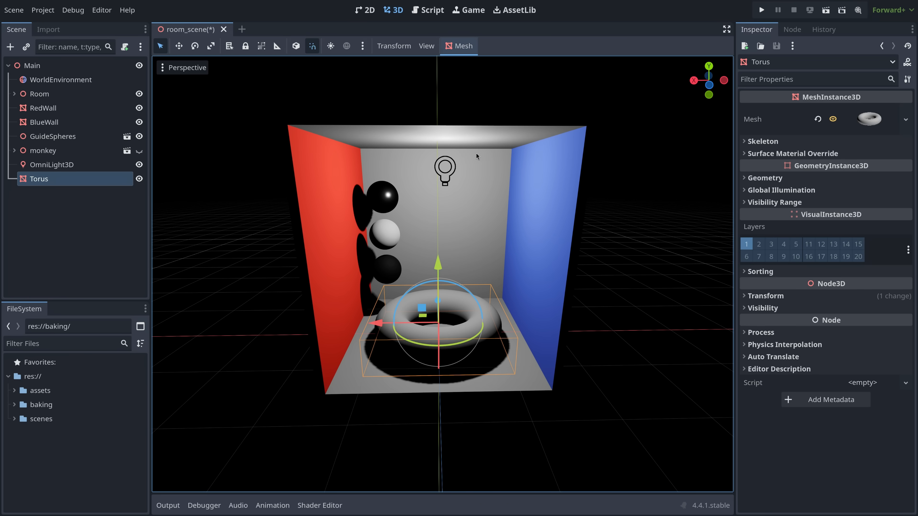
left_click(458, 46)
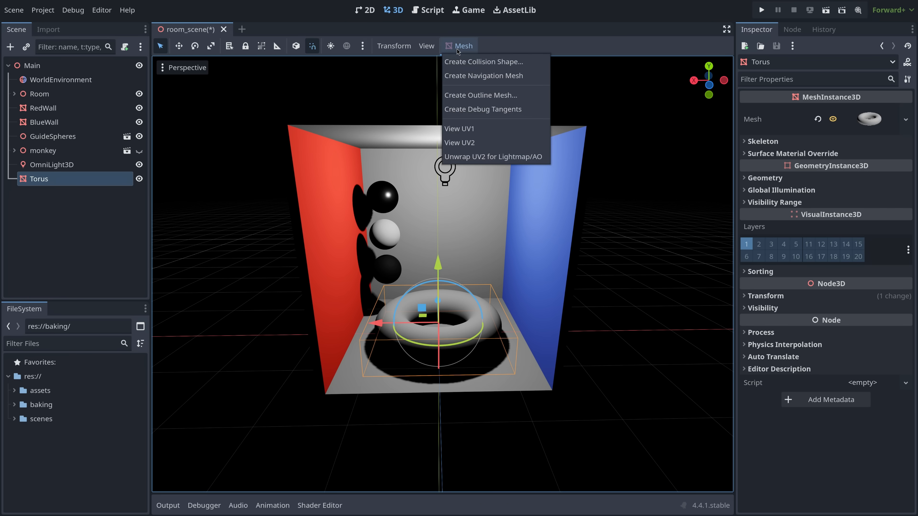
left_click(468, 143)
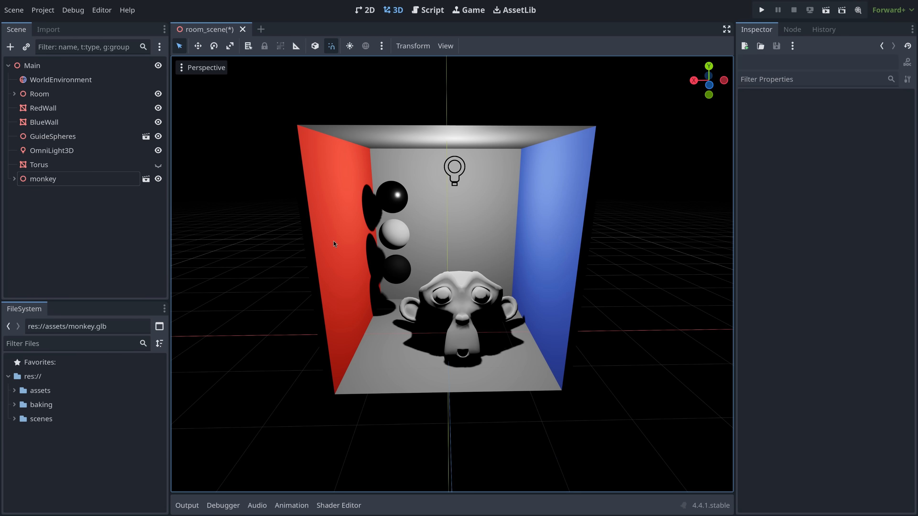
Step: Set Light Baking of monkey.glb to Static Lightmaps in its import settings and reimport the model
left_click(74, 182)
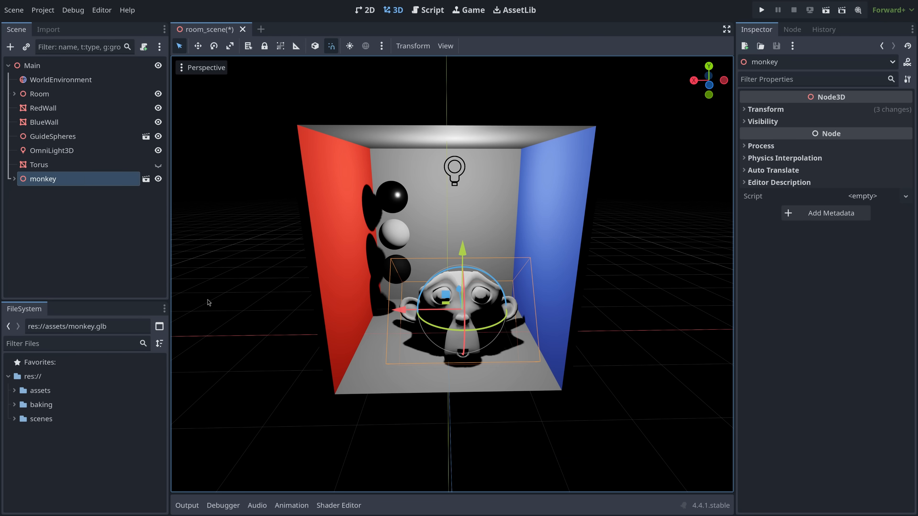
left_click(15, 392)
left_click(47, 448)
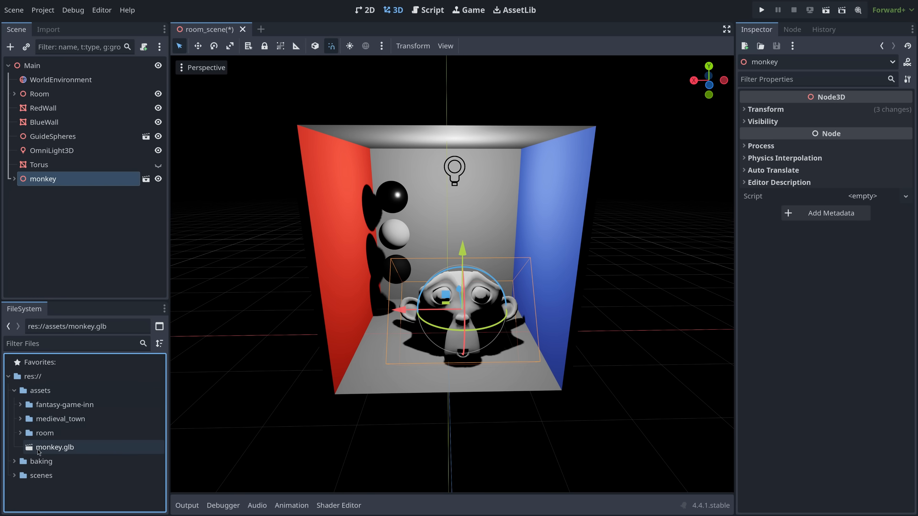
left_click(48, 30)
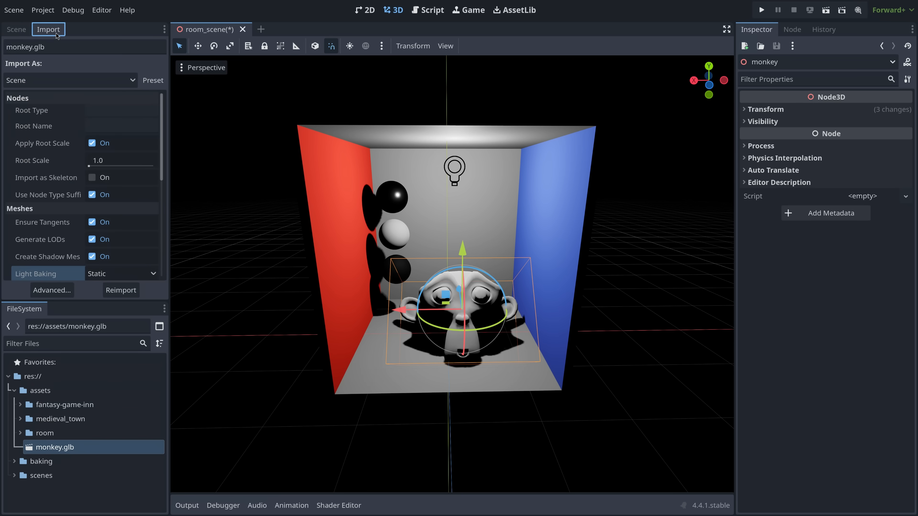
scroll(46, 234, "down", 3)
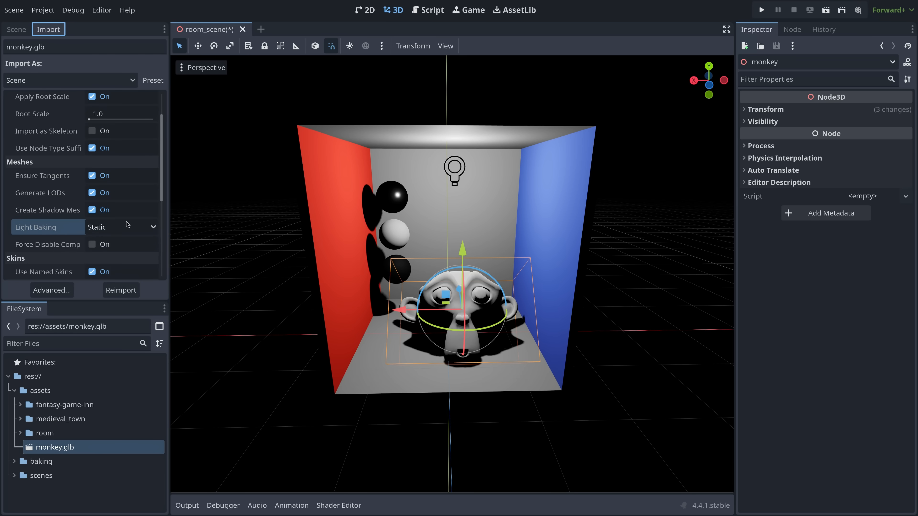
left_click(127, 230)
left_click(132, 271)
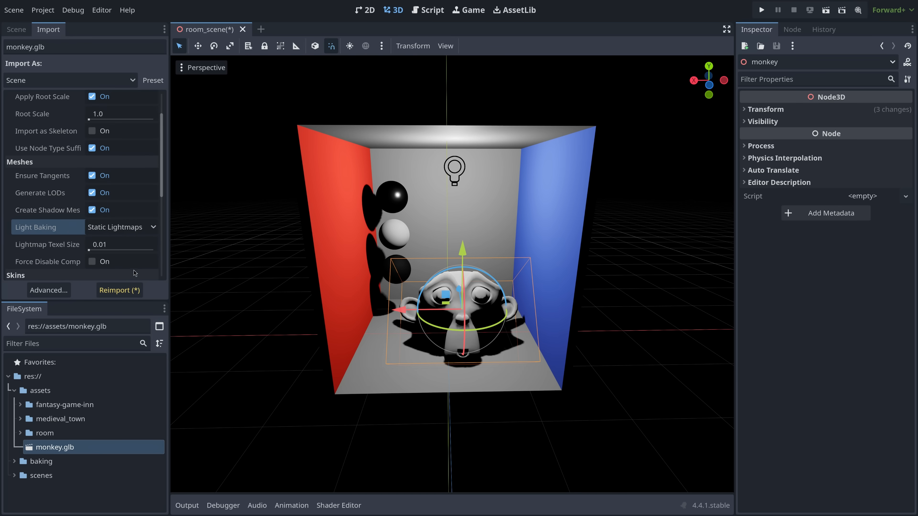
left_click(130, 291)
Step: Check the UV2 layout of the Monkey mesh inside the monkey node
left_click(17, 29)
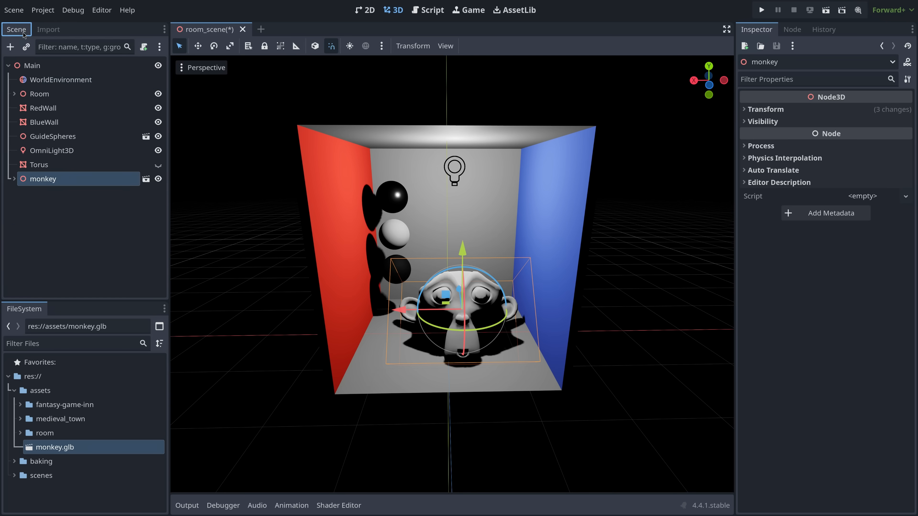
left_click(14, 179)
left_click(35, 195)
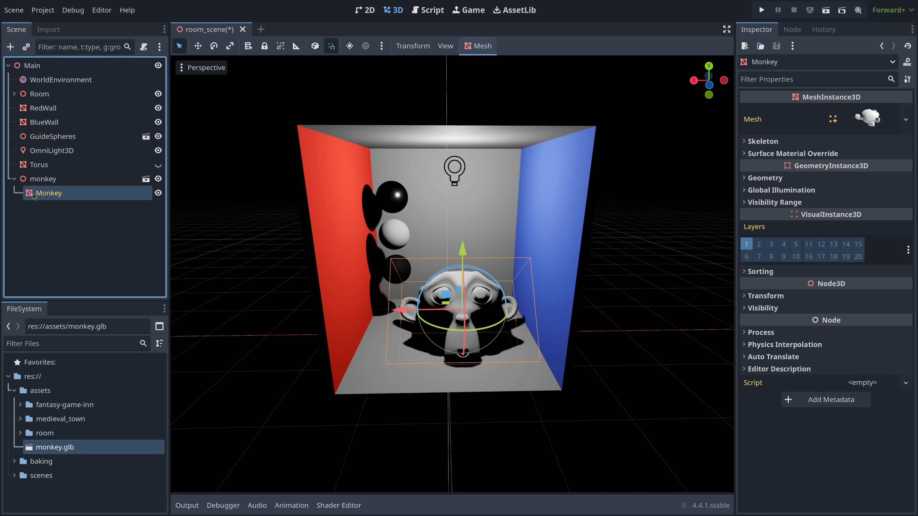
left_click(478, 46)
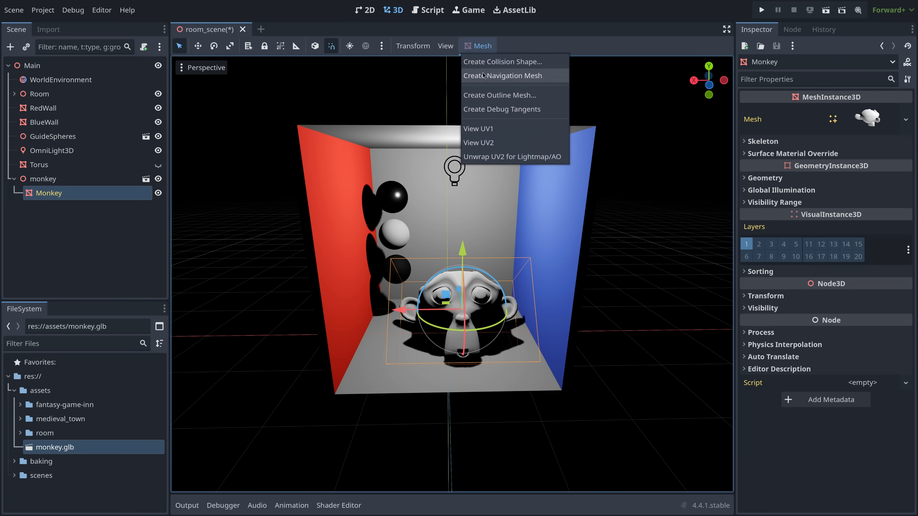
left_click(491, 144)
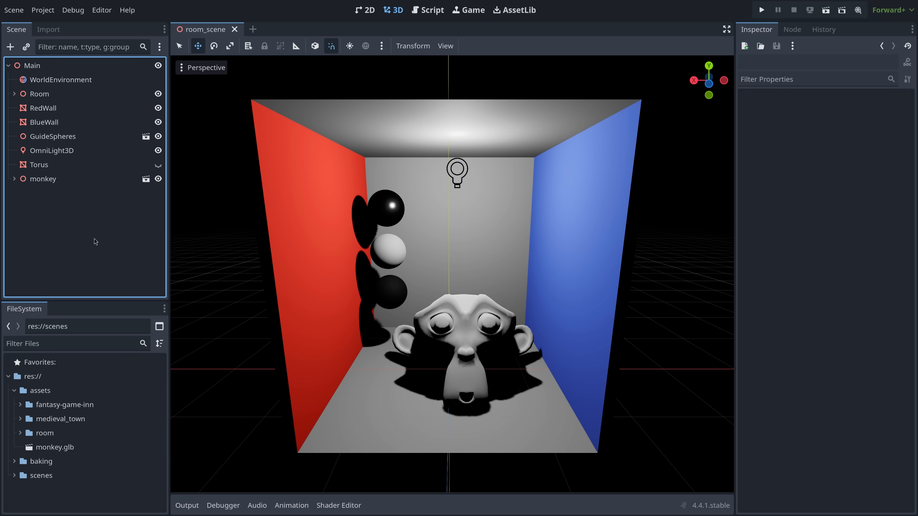
Step: Add a LightmapGI node to room_scene and bake its lightmaps to room_scene.lmbake in the project's root folder
key("ctrl+a")
type("lightmap")
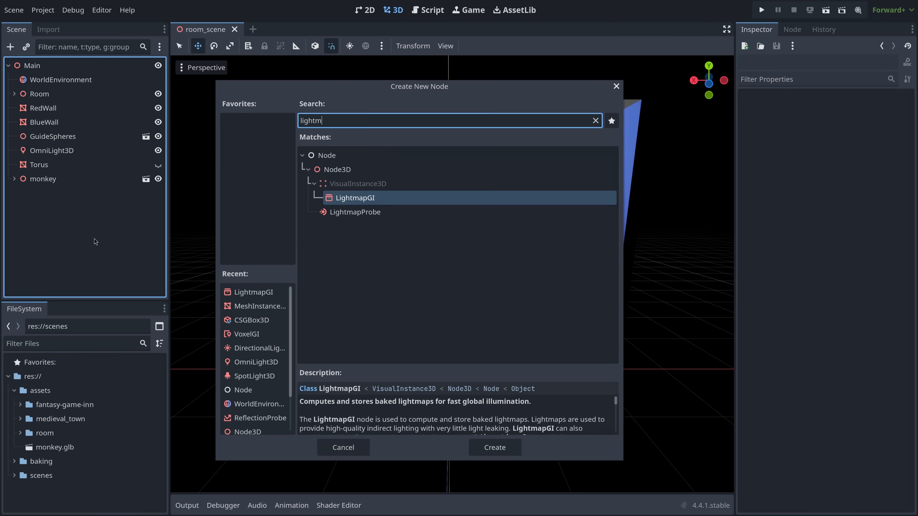
key("Return")
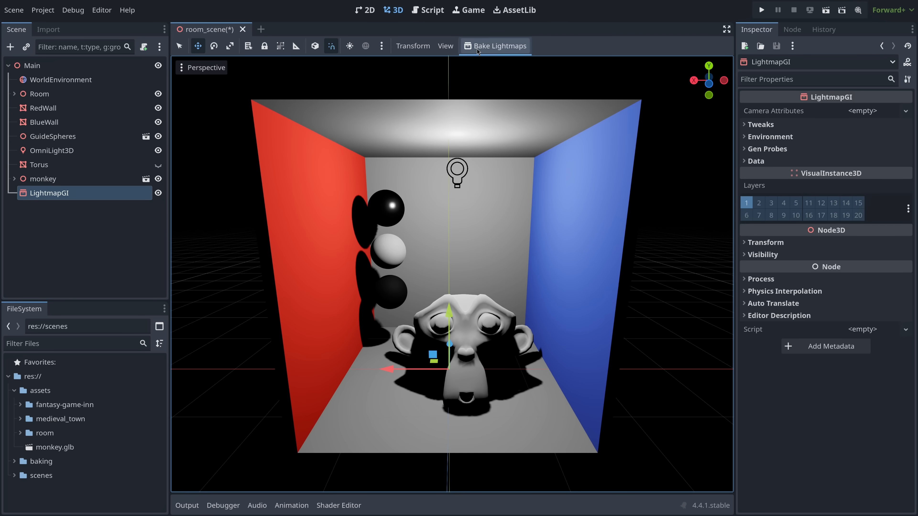
left_click(495, 46)
left_click(232, 294)
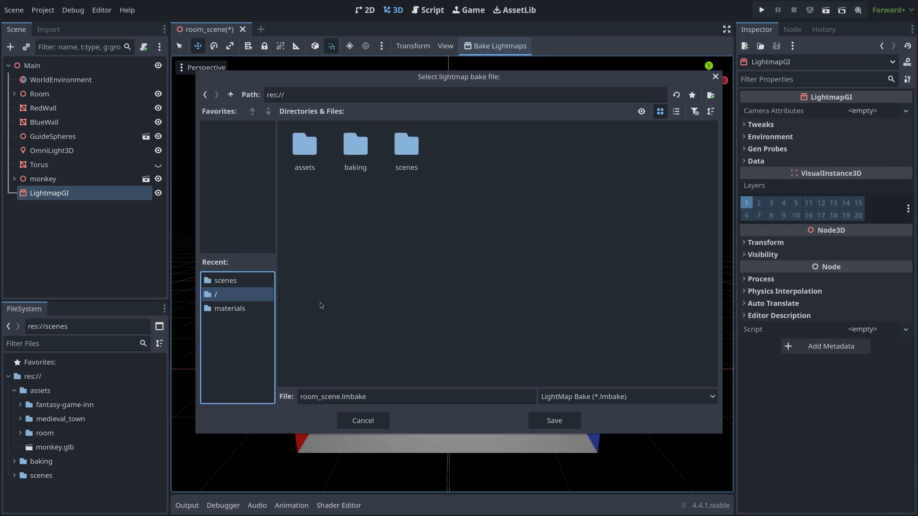
left_click(553, 423)
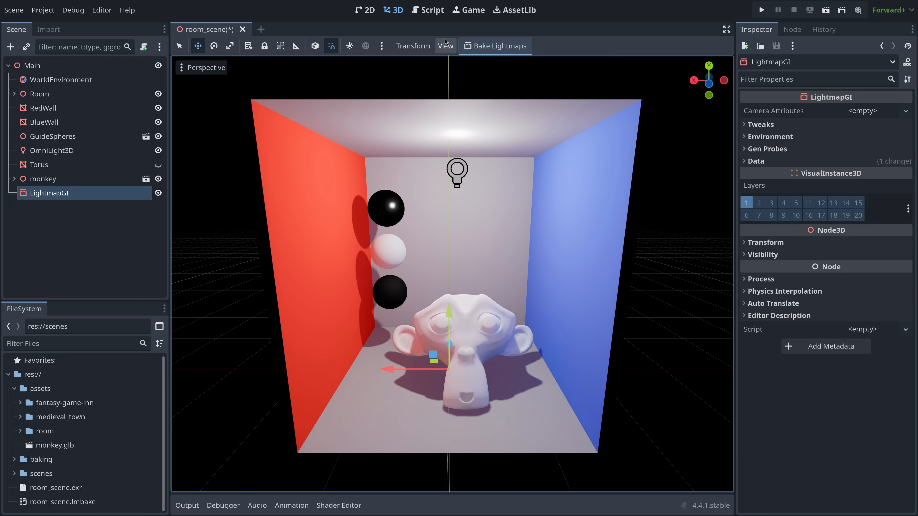
Step: Turn on the LightmapGI gizmos in the 3D view to inspect the generated light probes
left_click(446, 46)
mouse_move(491, 152)
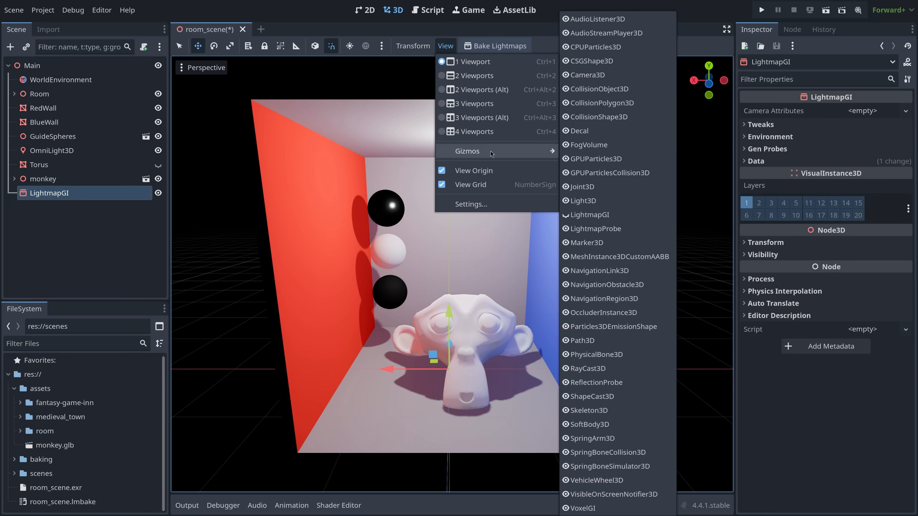
left_click(637, 215)
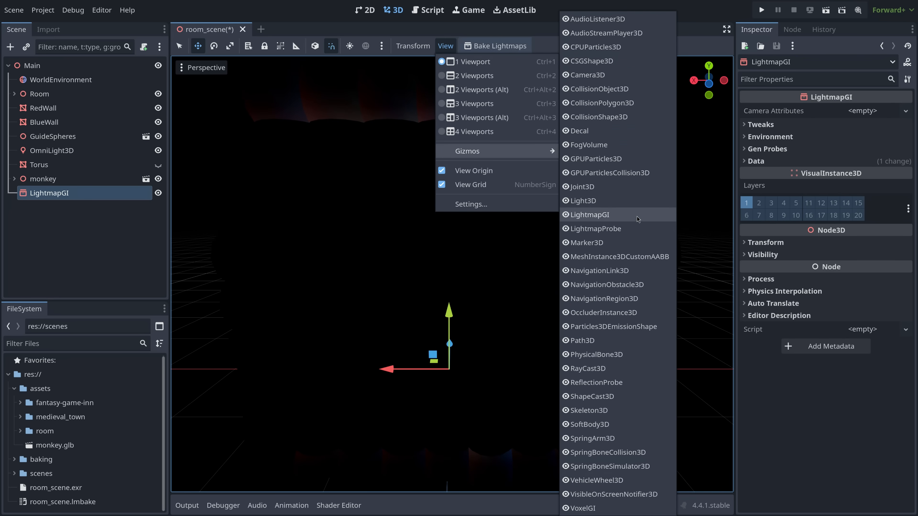
left_click(324, 240)
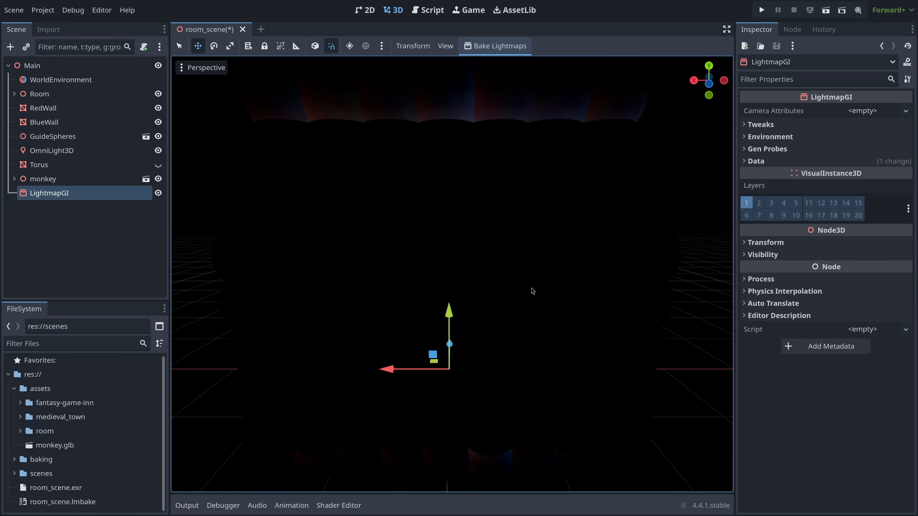
Step: Set the LightmapGI node's Gen Probes Subdiv to 4 and bake the lightmaps again
left_click(777, 149)
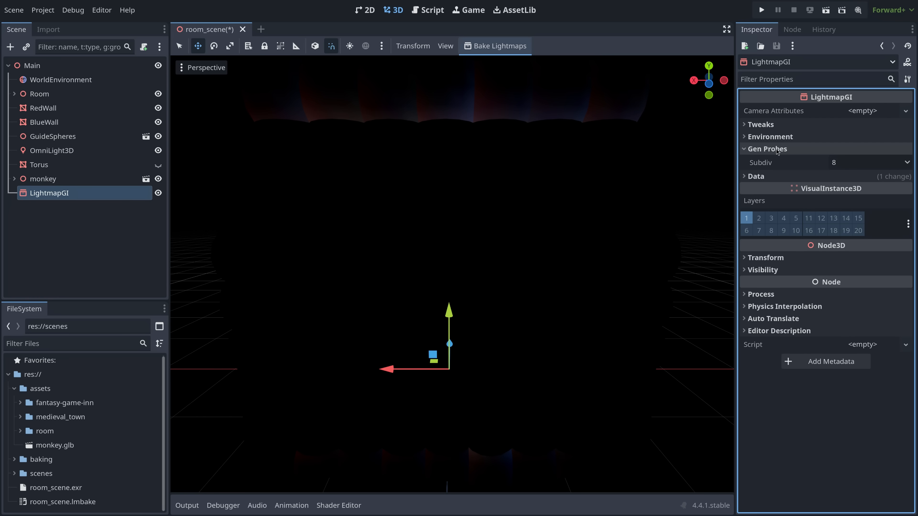
left_click(869, 166)
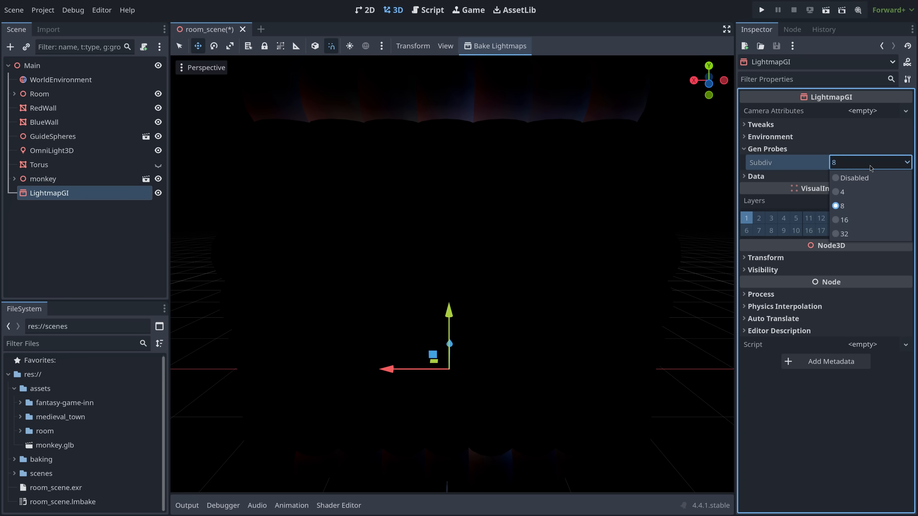
left_click(852, 192)
left_click(501, 46)
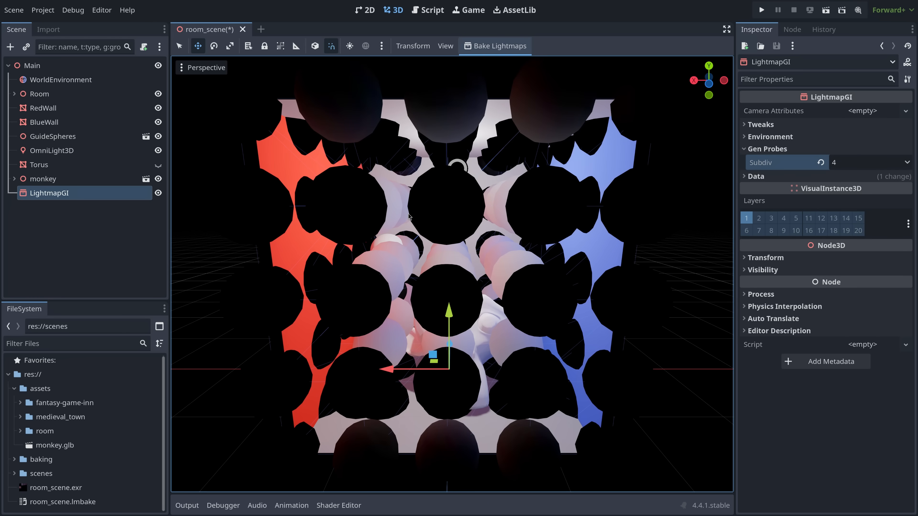
Step: Turn off the LightmapGI gizmos in the 3D view
left_click(445, 46)
mouse_move(549, 151)
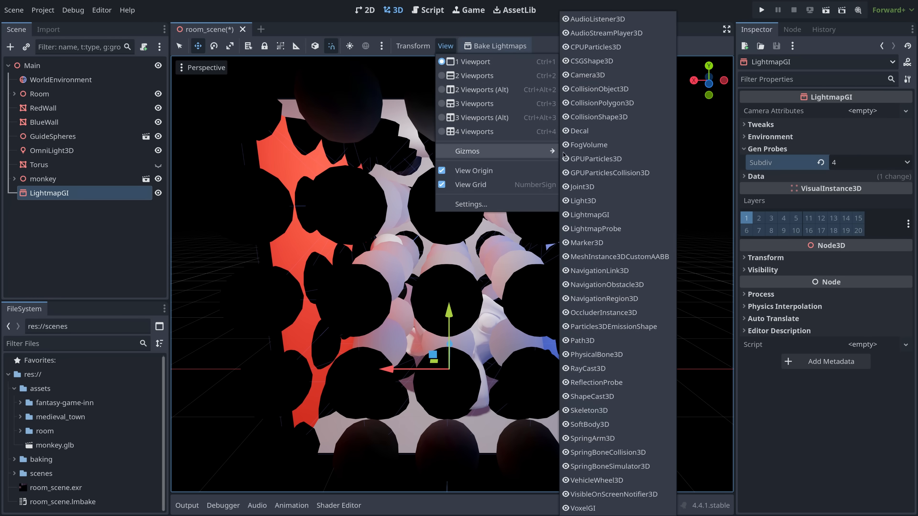
left_click(589, 214)
left_click(413, 287)
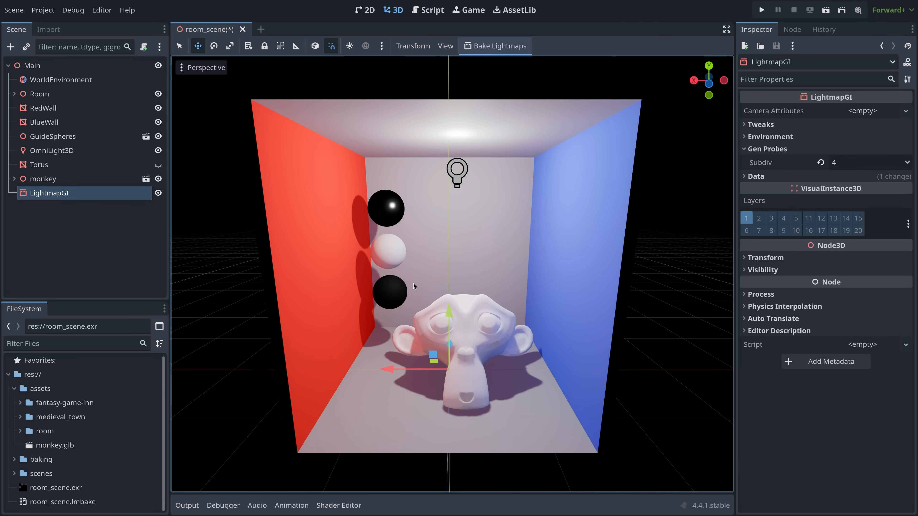
Step: Inspect the baked files room_scene.lmbake and room_scene.exr, and hide and show the LightmapGI node to compare the lighting
left_click(33, 504)
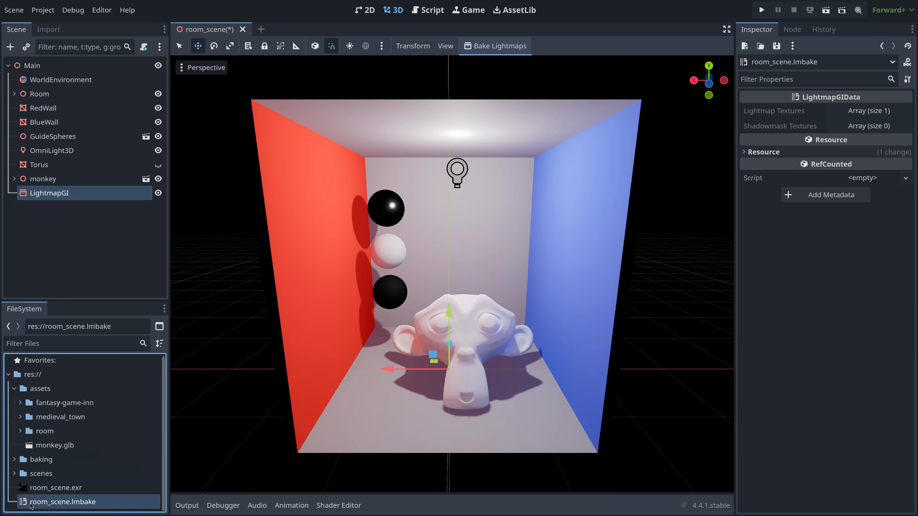
left_click(27, 487)
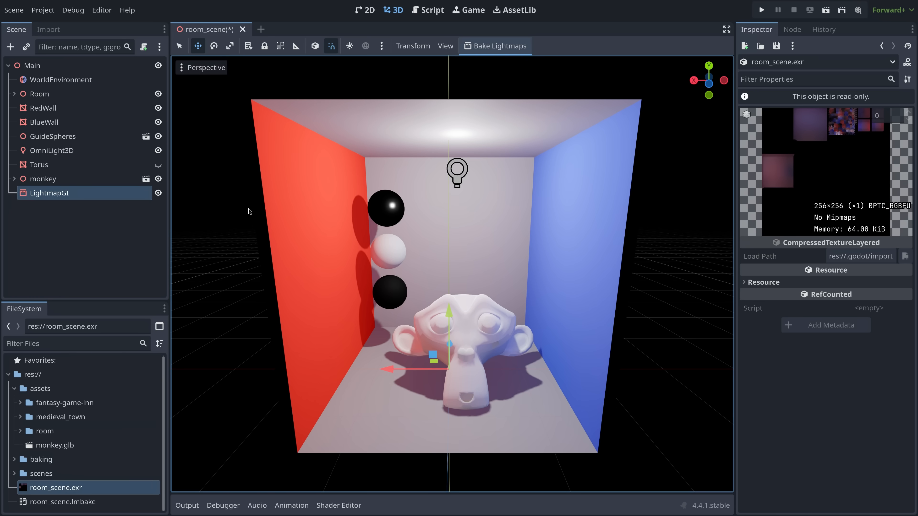
left_click(158, 193)
left_click(158, 193)
left_click(77, 212)
Step: Clear the LightmapGI node's Light Data and assign room_scene.lmbake to it again
left_click(50, 195)
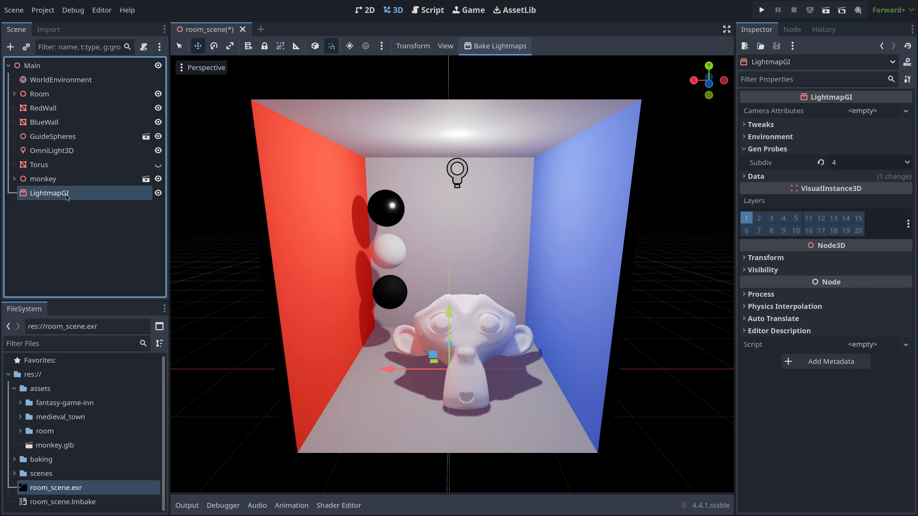
left_click(824, 177)
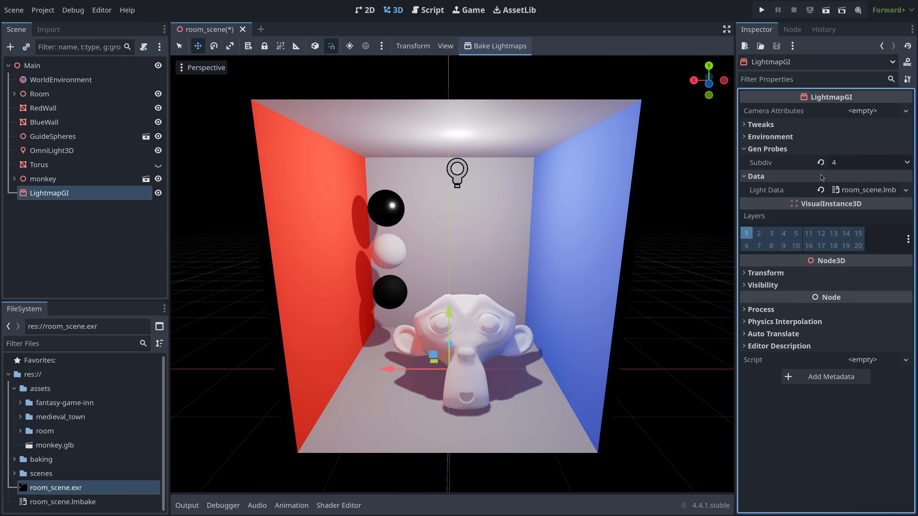
left_click(821, 191)
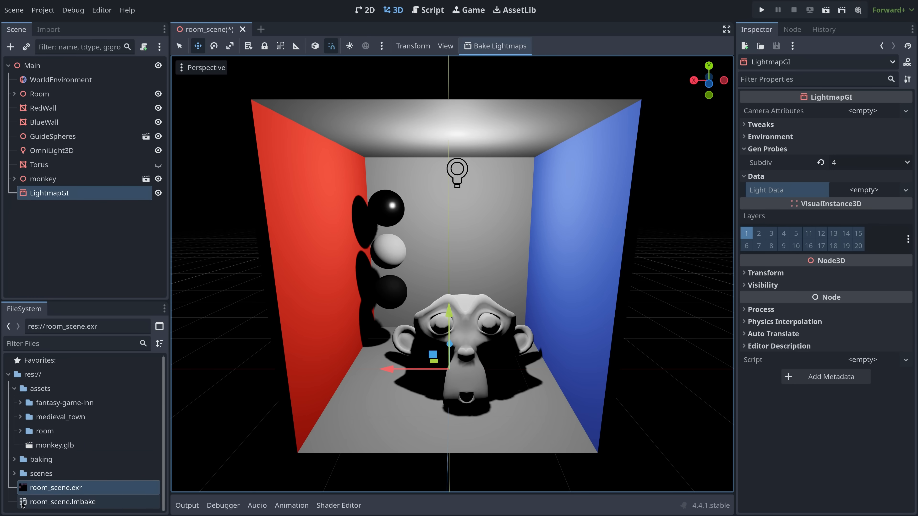
left_click_drag(22, 502, 874, 191)
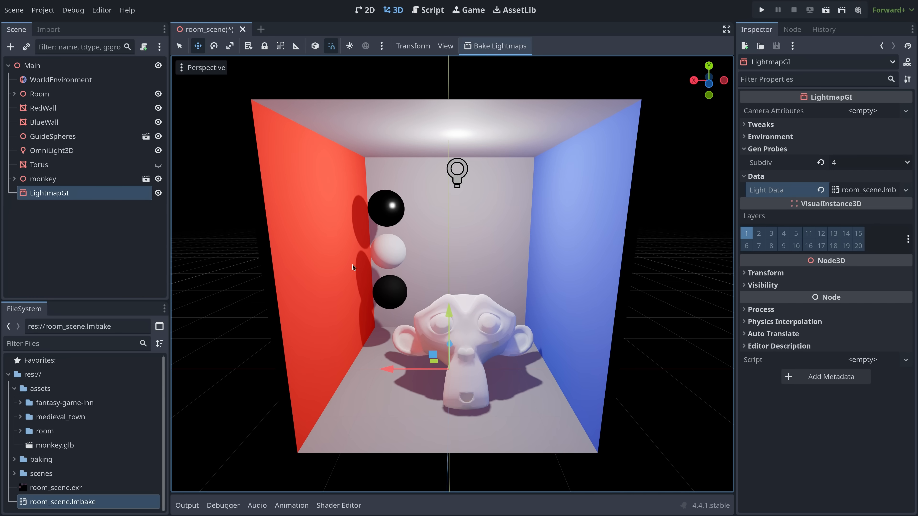
Step: Examine the baked lighting and shadows on the monkey head up close from both sides
key("w")
right_click_drag(442, 294, 443, 293)
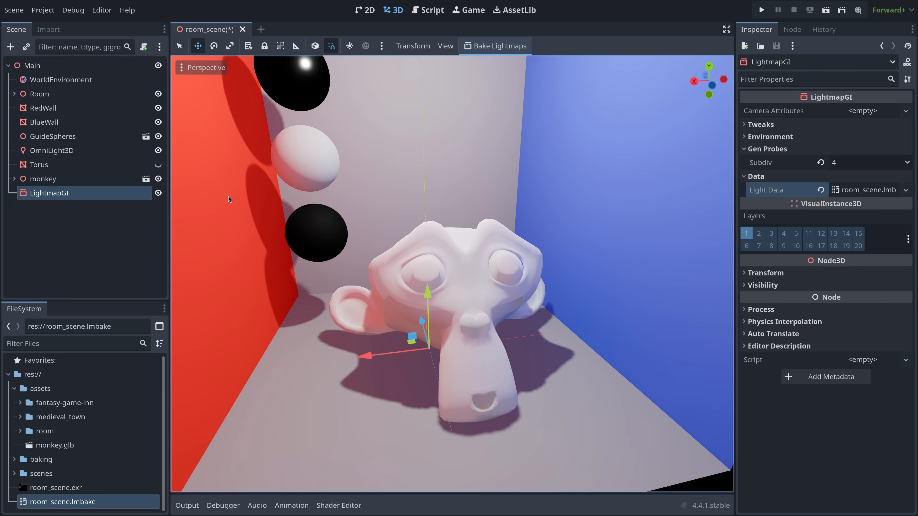
right_click_drag(354, 265, 459, 194)
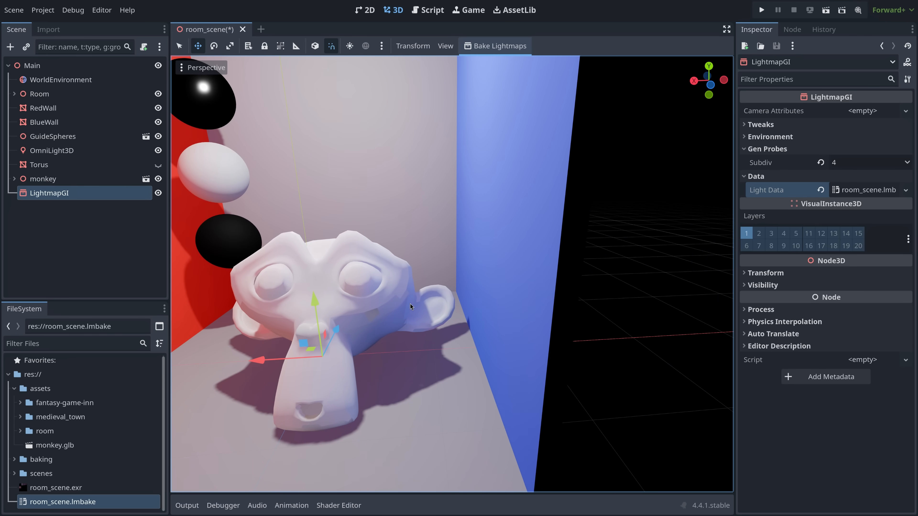
right_click_drag(410, 307, 453, 296)
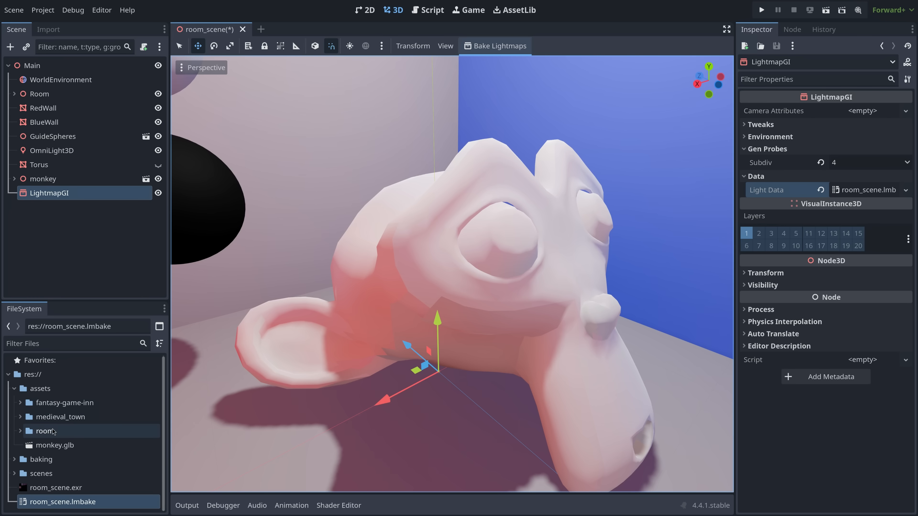
Step: Set monkey.glb's import Lightmap Texel Size to 0.01 and reimport the model
left_click(54, 445)
left_click(57, 33)
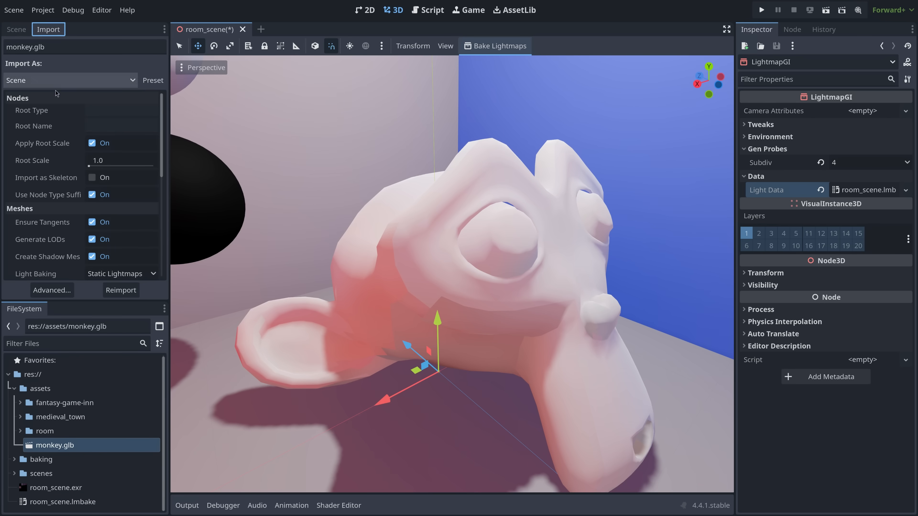
scroll(39, 234, "down", 4)
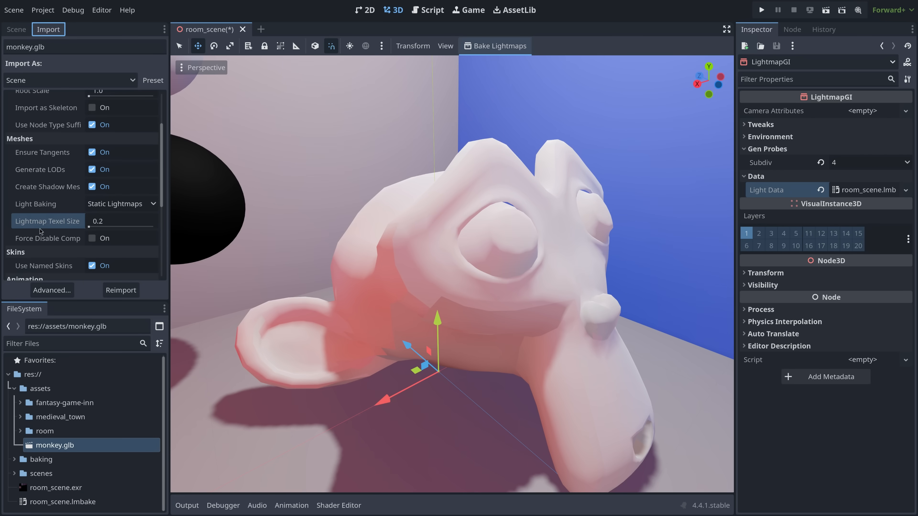
mouse_move(58, 229)
mouse_move(118, 226)
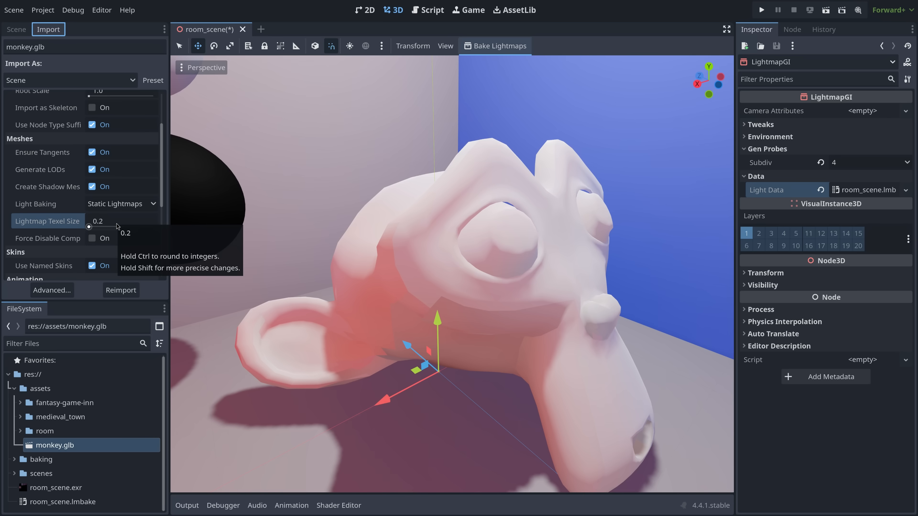
left_click(117, 226)
type("0.01")
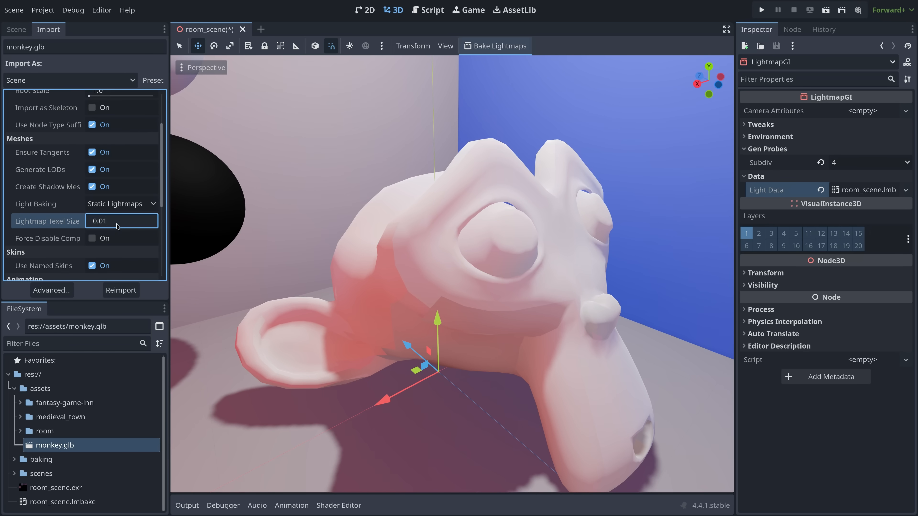
key("Return")
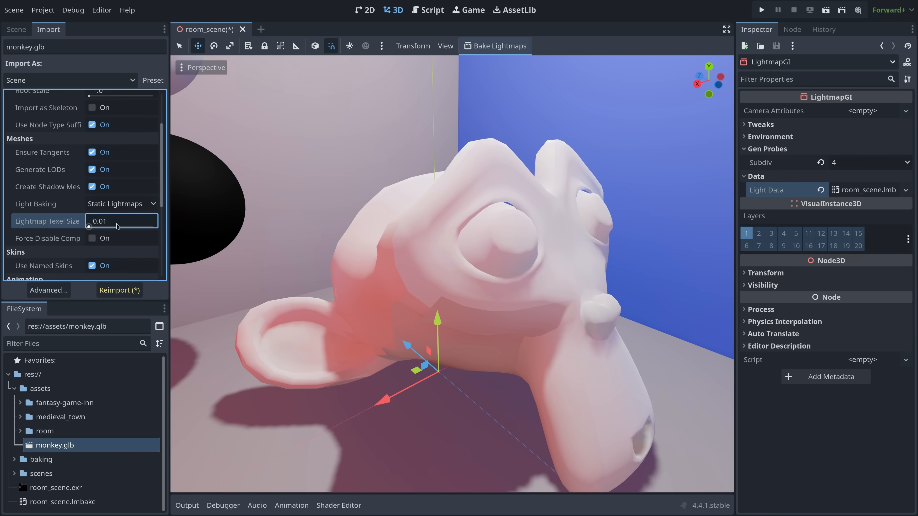
left_click(119, 290)
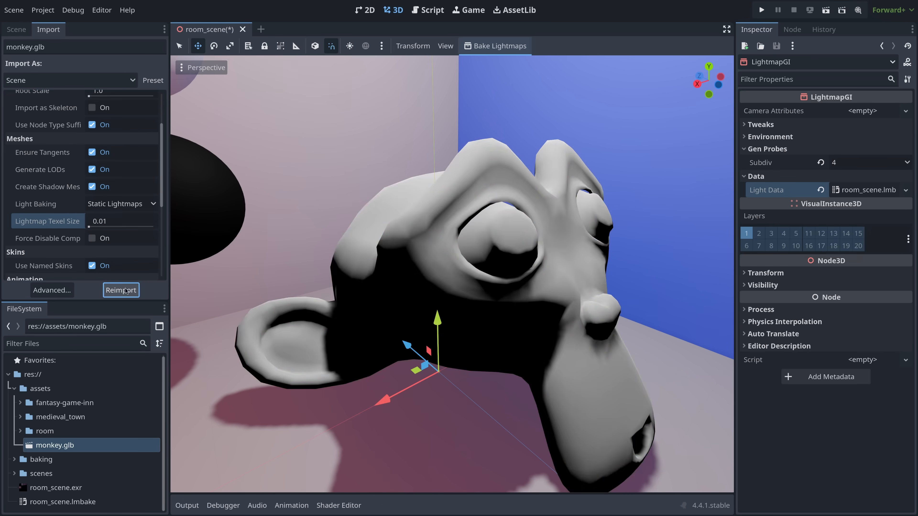
Step: Rebake the room scene's lightmaps and open the baked room_scene.exr
left_click(480, 46)
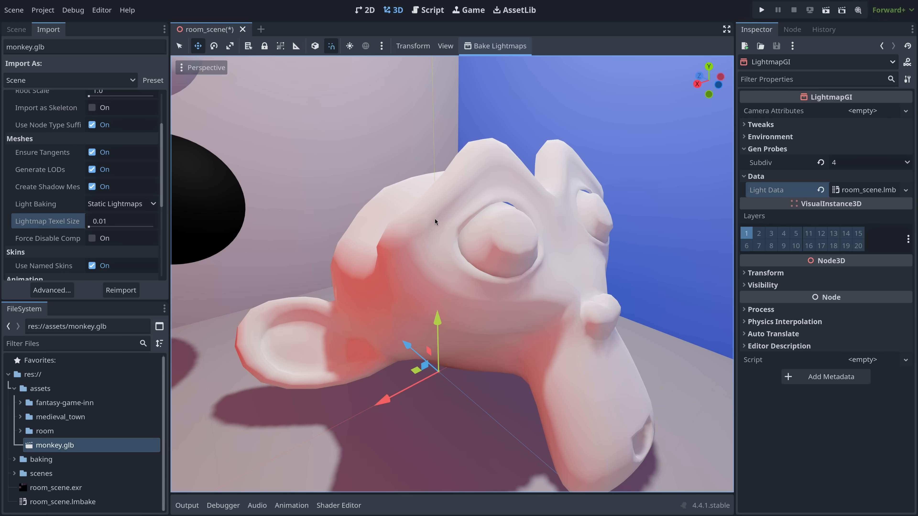
double_click(27, 489)
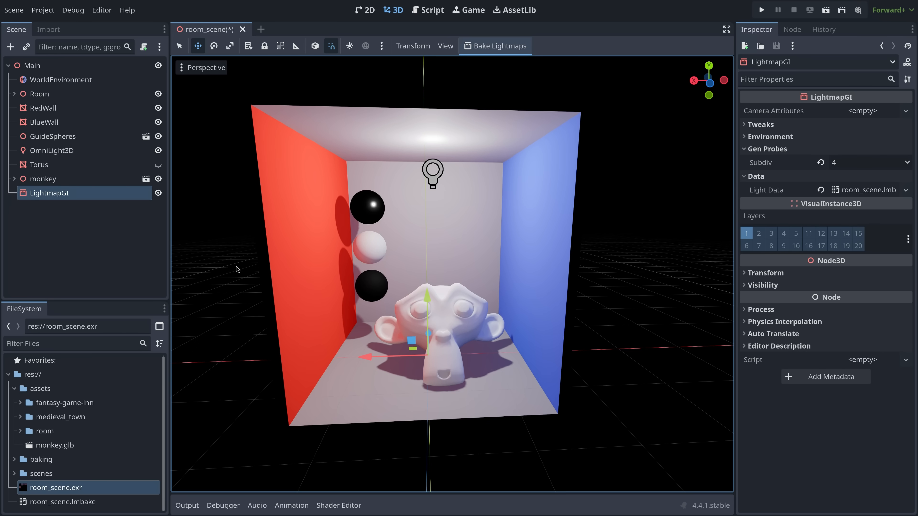
Step: Enable Supersampling on the LightmapGI, set its Quality to High and rebake, and turn on Directional
left_click(789, 125)
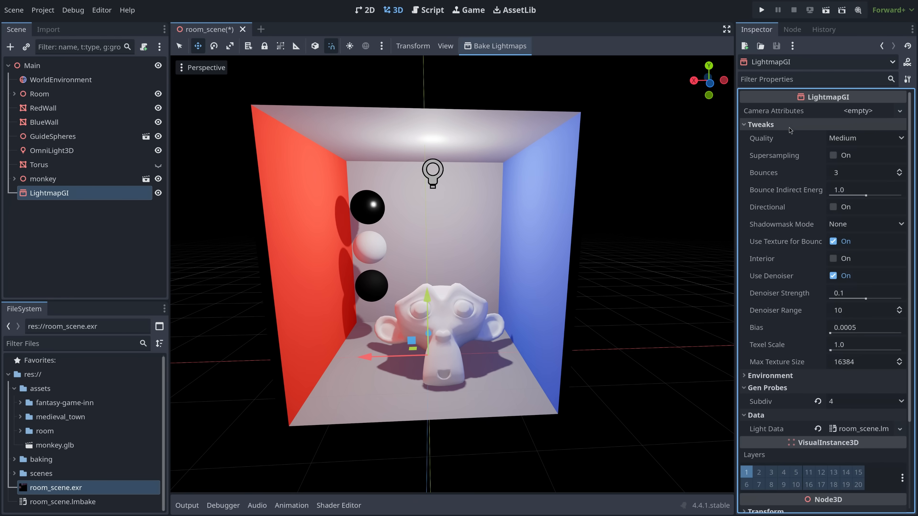
left_click(833, 155)
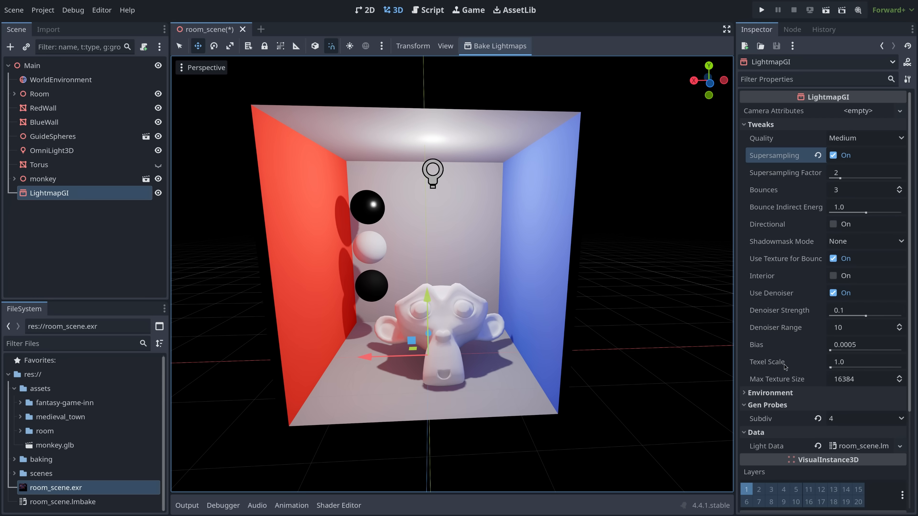
mouse_move(784, 366)
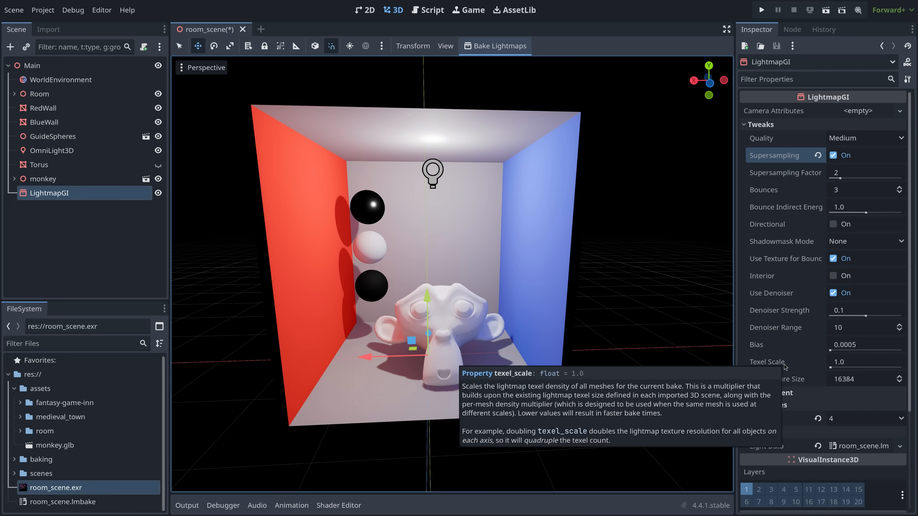
left_click(866, 138)
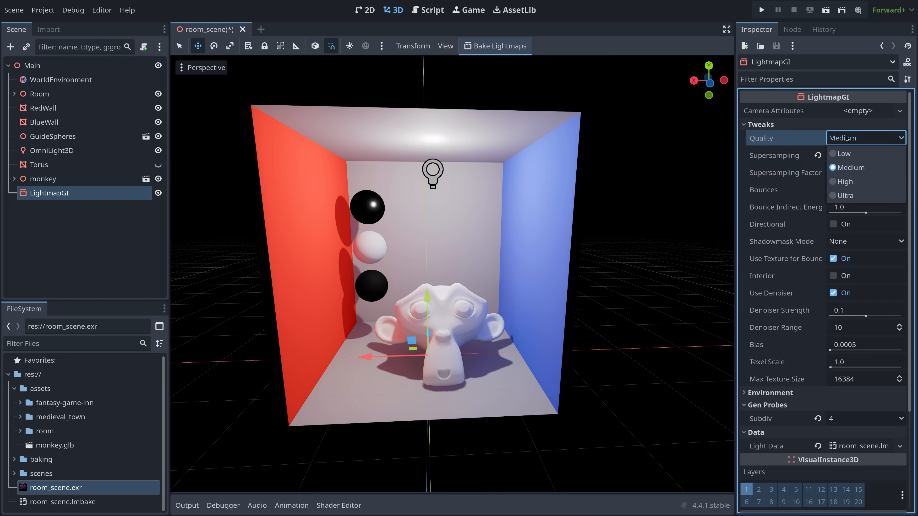
left_click(842, 181)
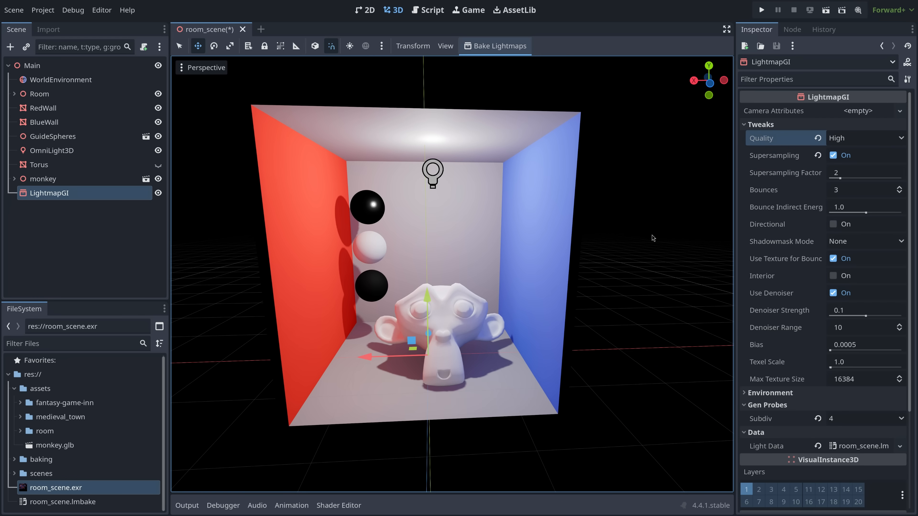
left_click(496, 50)
left_click(834, 225)
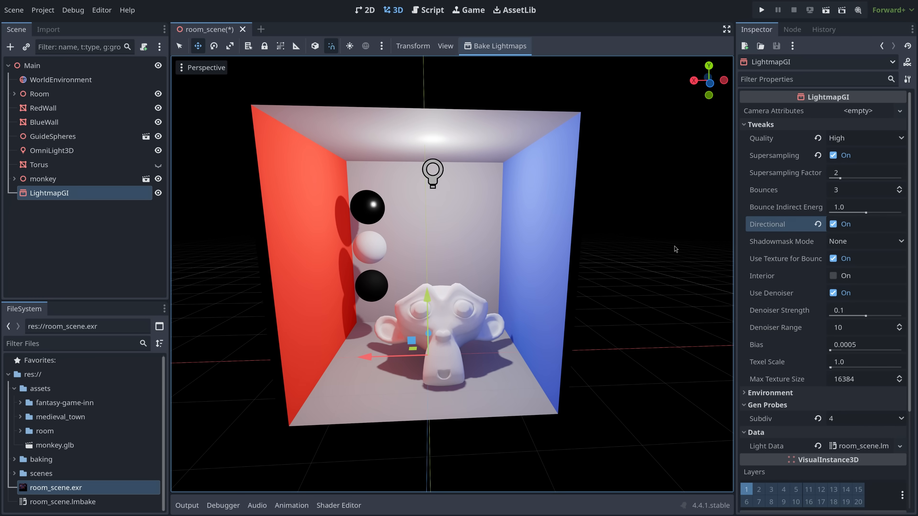
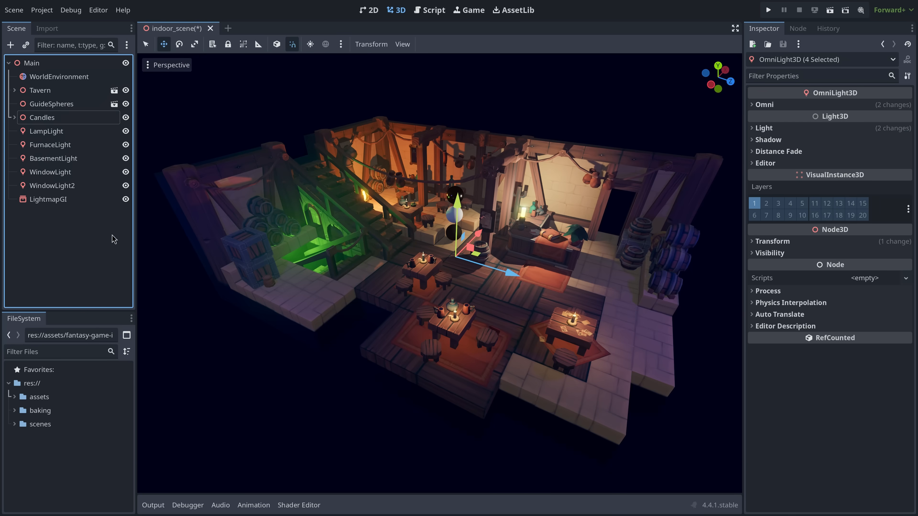
Step: Bake the tavern scene's lightmaps with LightmapGI, and hide and show the node to compare the lighting around the tavern
left_click(68, 199)
left_click(438, 45)
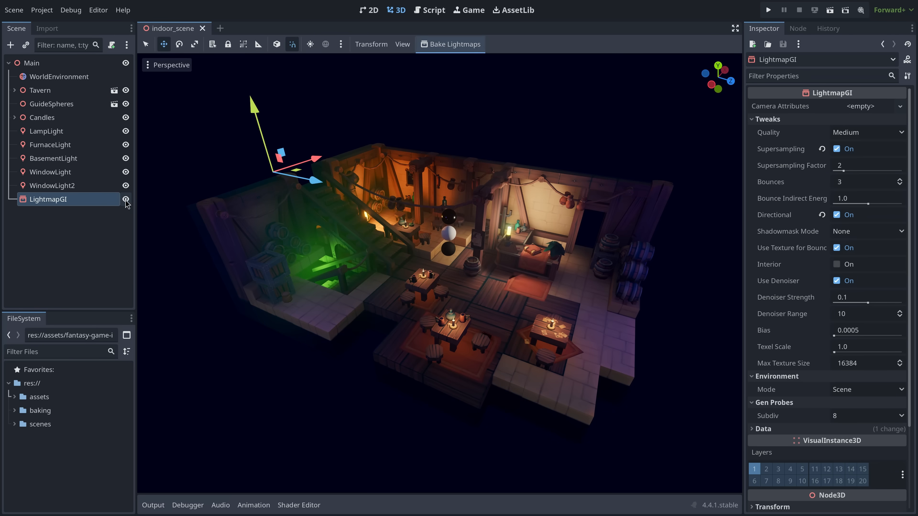
left_click(126, 199)
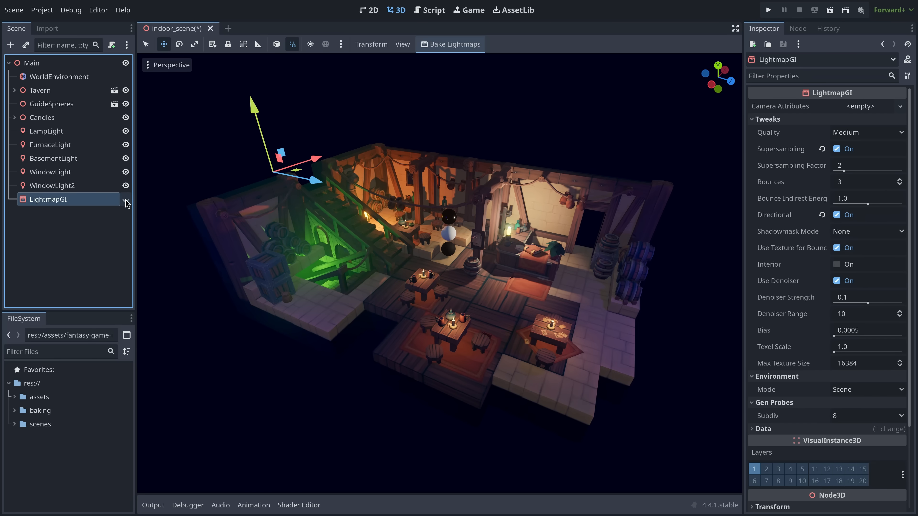
left_click(125, 199)
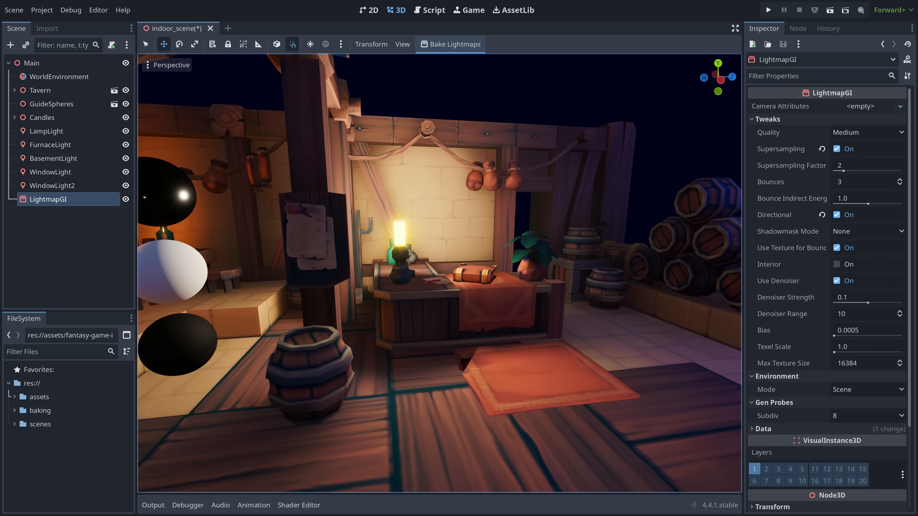
right_click_drag(439, 273, 463, 269)
key("w")
key("w")
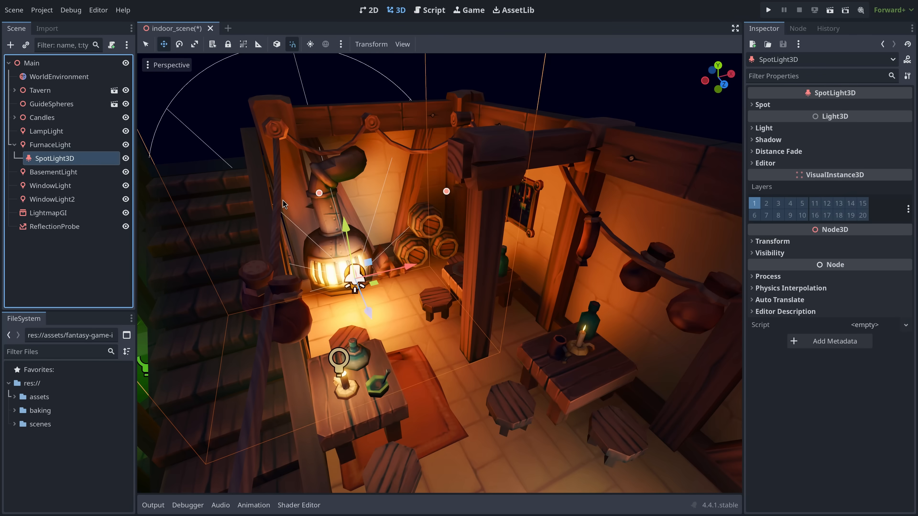
Step: Rotate the SpotLight3D under FurnaceLight to redirect the light cast from the furnace
left_click(353, 279)
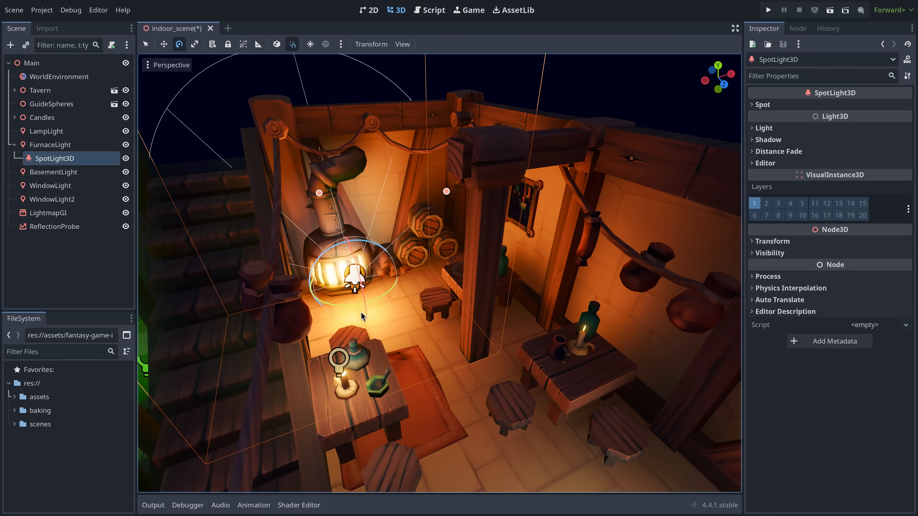
left_click_drag(362, 317, 376, 251)
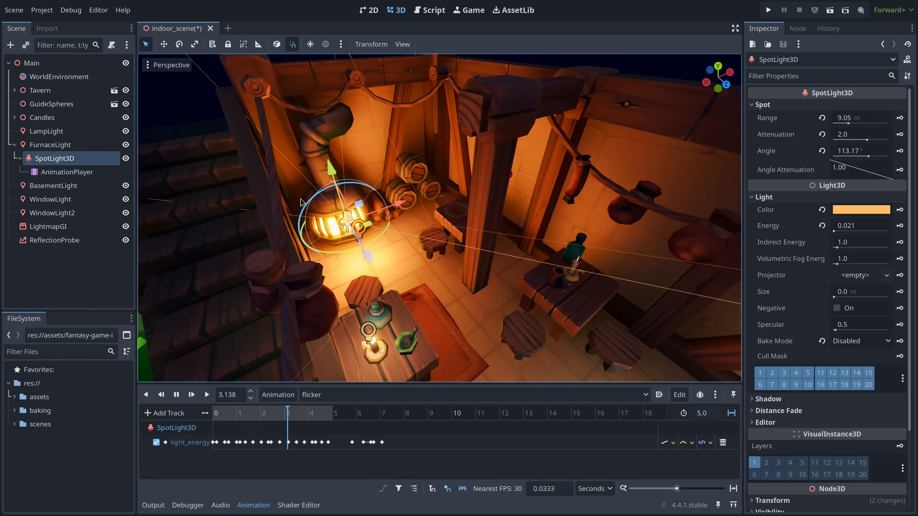
scroll(391, 210, "down", 3)
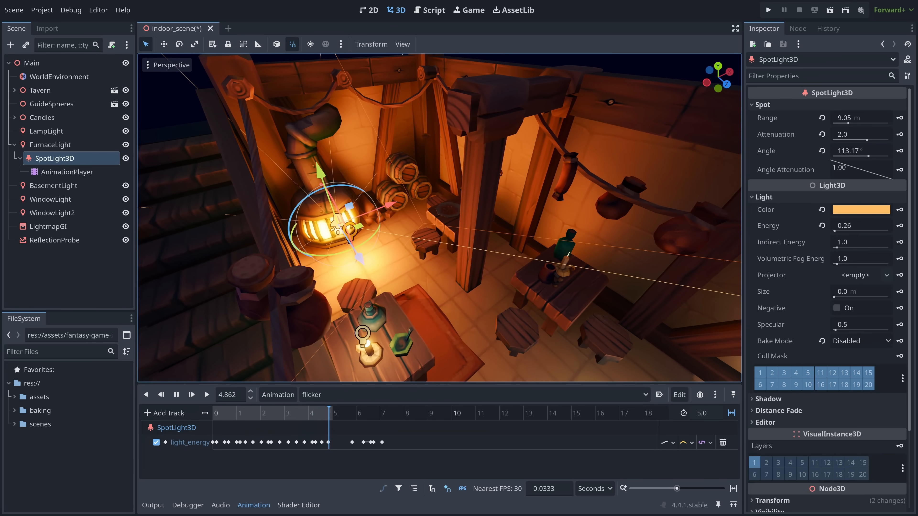
scroll(470, 285, "down", 2)
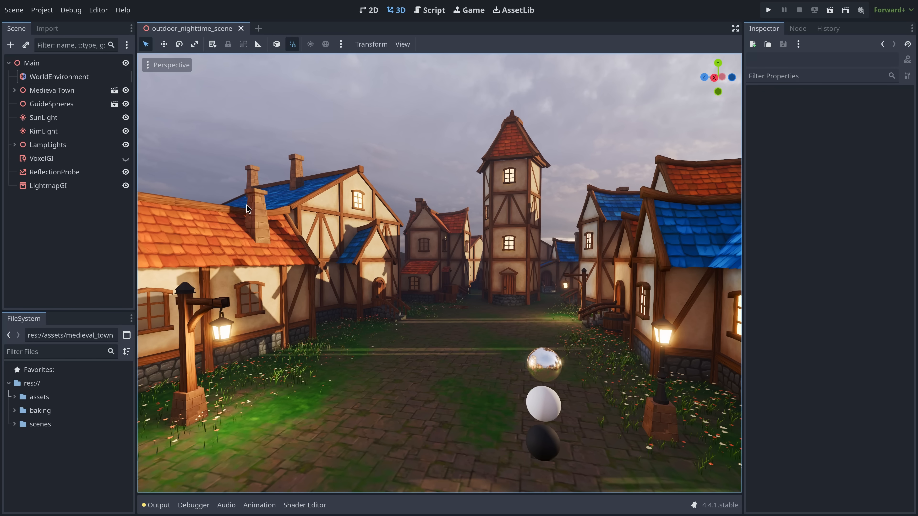
Step: Hide LightmapGI and ReflectionProbe in the outdoor nighttime scene and disable Volumetric Fog in the WorldEnvironment
left_click(125, 185)
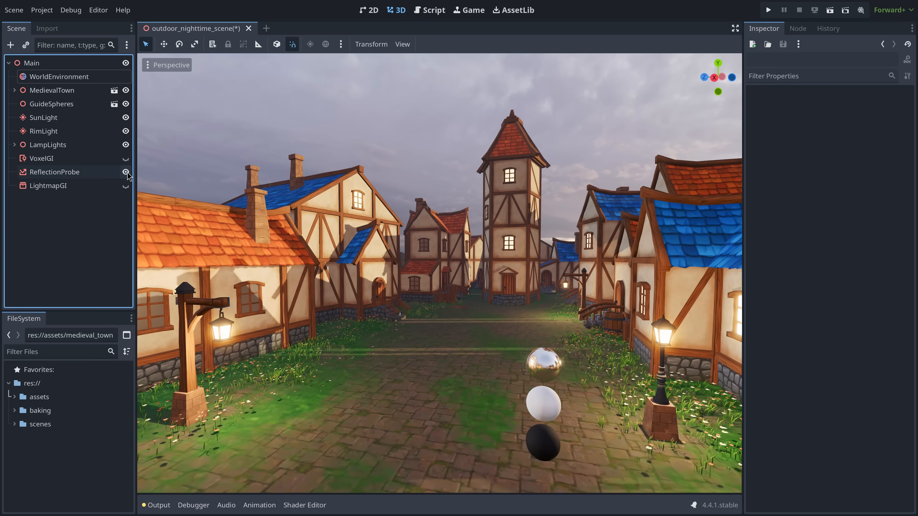
left_click(125, 173)
left_click(72, 77)
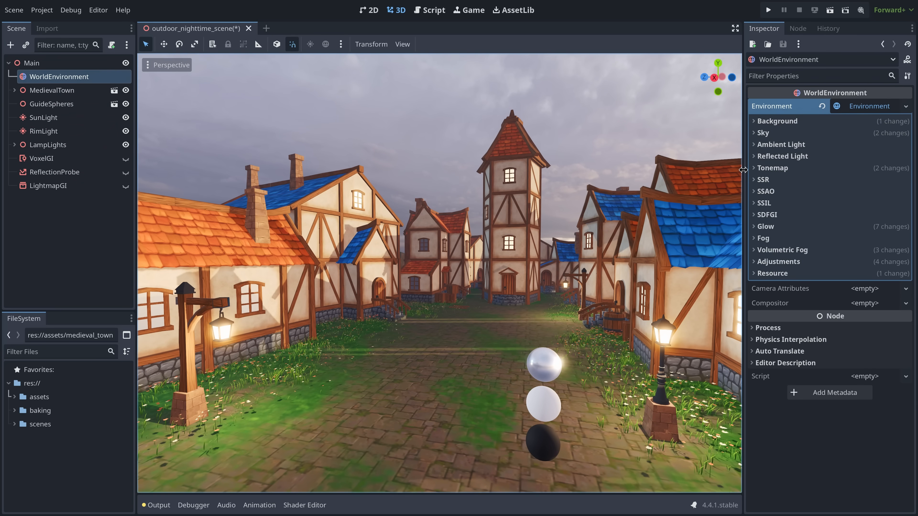
left_click(777, 250)
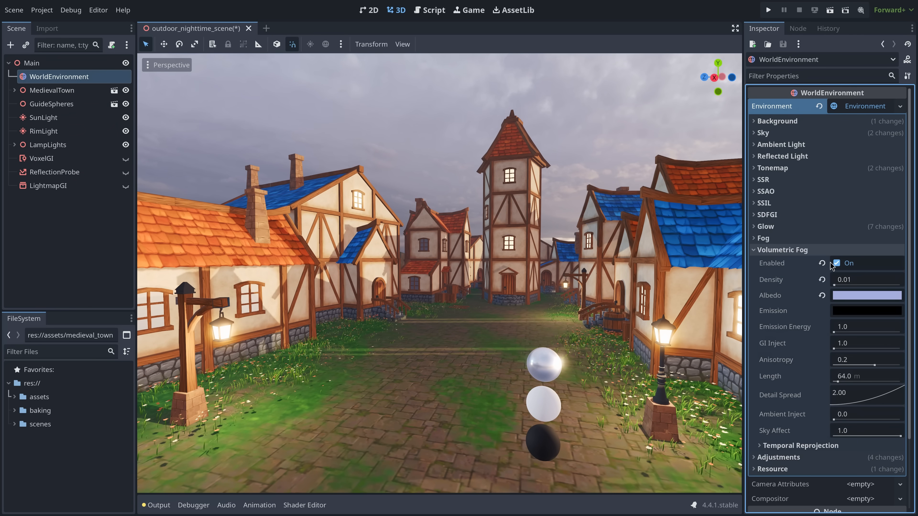
left_click(836, 264)
left_click(794, 251)
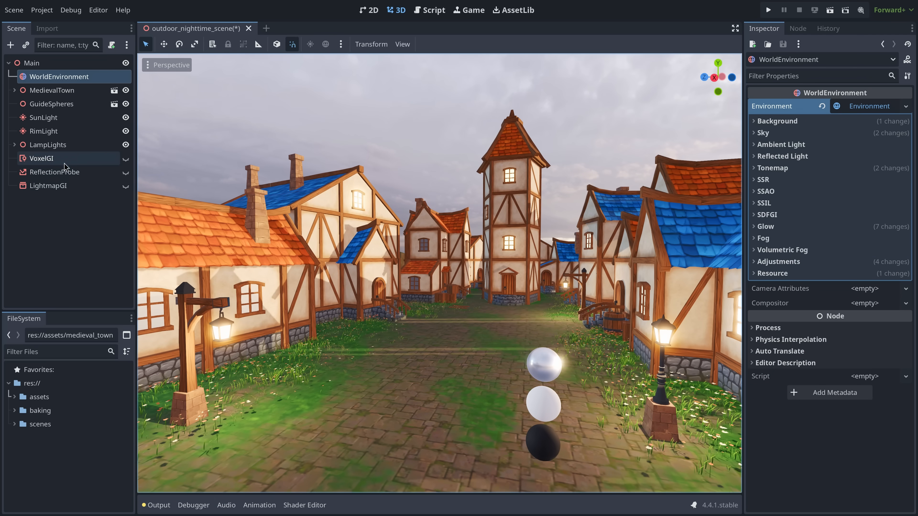
Step: Hide the LampLights, RimLight and SunLight nodes
left_click(58, 144)
left_click(126, 145)
left_click(125, 131)
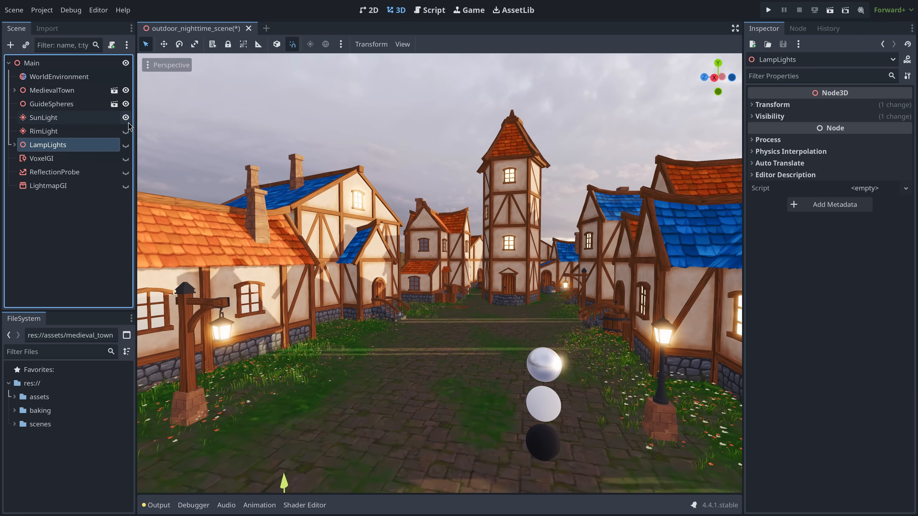
left_click(126, 118)
Step: Assign the kloppenheim_07 HDRI as the WorldEnvironment's sky panorama and set its Energy Multiplier to 0.1
left_click_drag(86, 430, 868, 188)
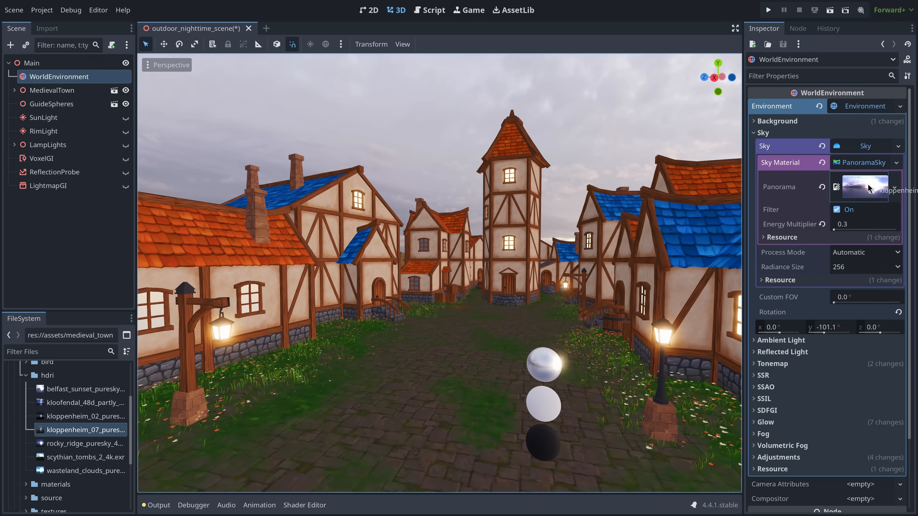
left_click(885, 230)
type("0.1")
key("Return")
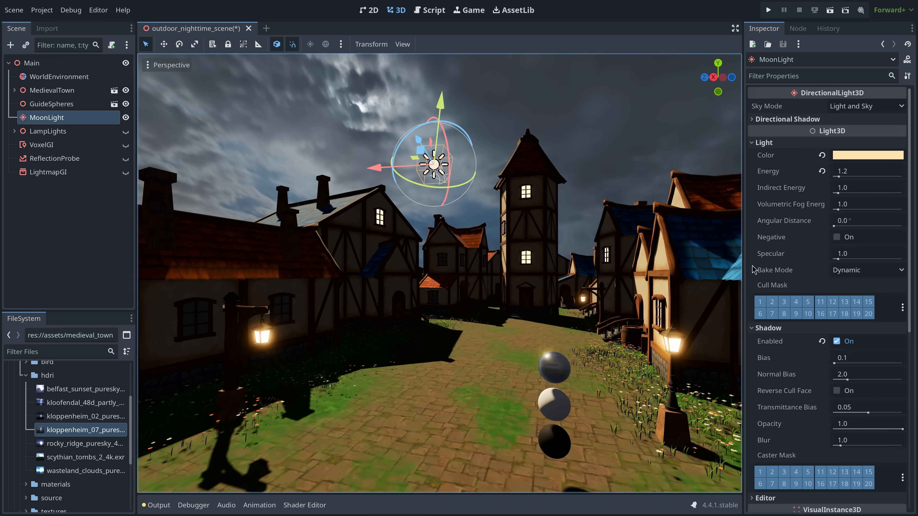
Step: Rotate MoonLight to X -26.7°, Y -61.2° and Z 0° so it shines across the town street
scroll(782, 371, "down", 6)
left_click_drag(783, 371, 851, 371)
left_click_drag(827, 370, 761, 371)
left_click_drag(879, 370, 914, 370)
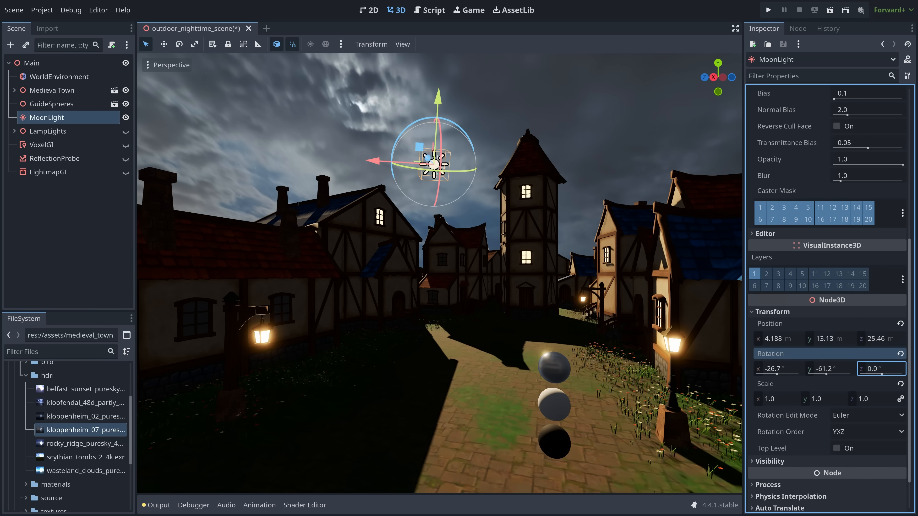
Step: Set MoonLight's color to pale blue bfdbff and make the LampLights visible again
scroll(831, 289, "up", 10)
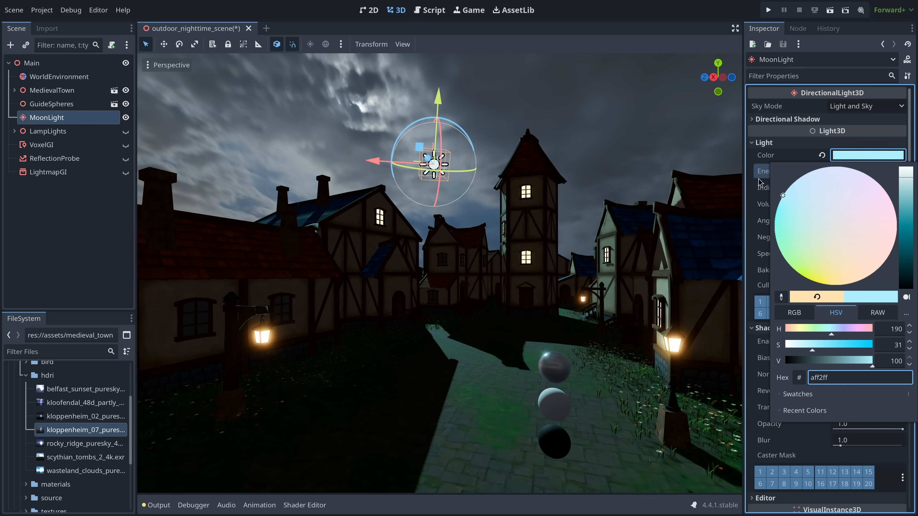
left_click(835, 336)
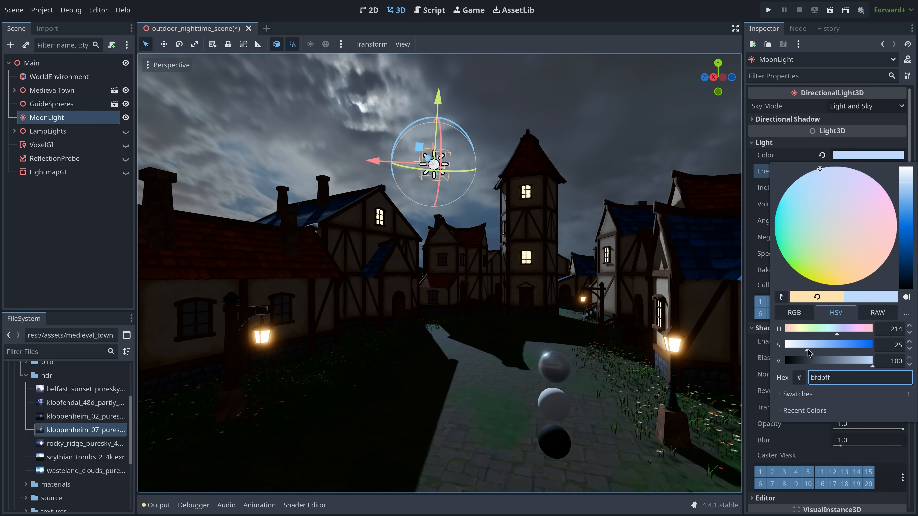
left_click(126, 132)
left_click(126, 132)
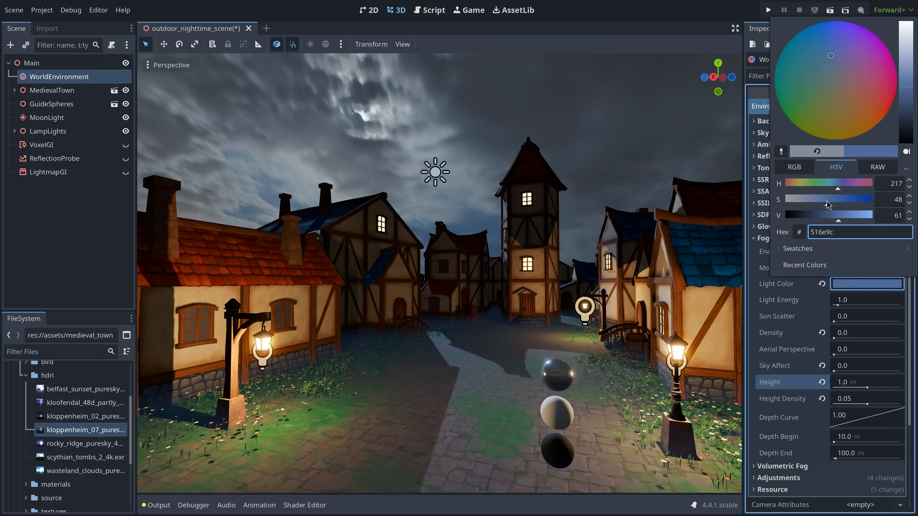
Step: Set the environment fog's Light Color to the blue 5987b3
left_click(837, 186)
left_click_drag(826, 201, 853, 216)
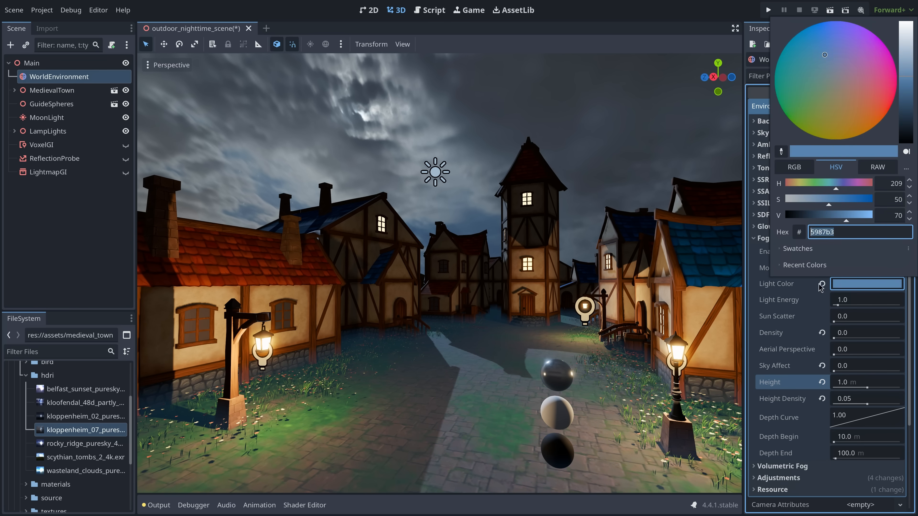
Step: Enable the environment's volumetric fog with a density of 0.01 and a pale violet-blue albedo
key("Escape")
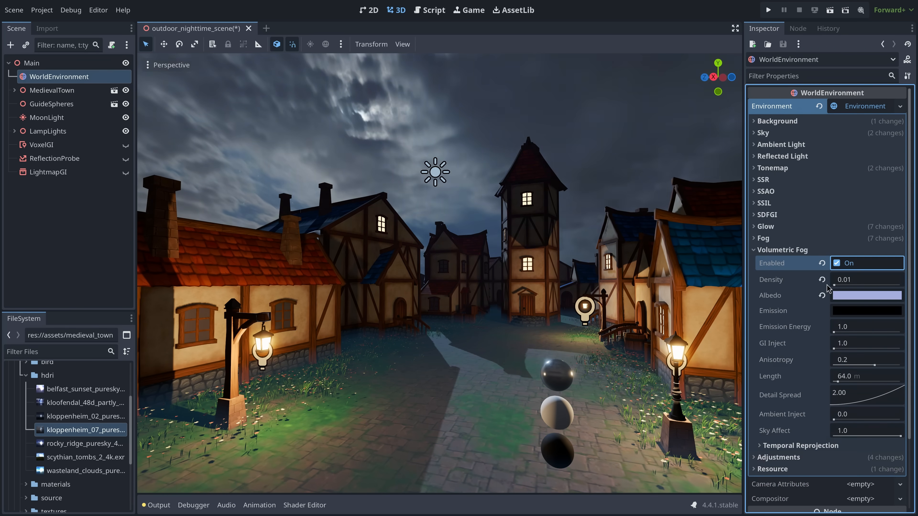
mouse_move(828, 288)
left_mouse_down()
mouse_move(871, 293)
mouse_move(842, 288)
left_mouse_up()
left_click(867, 295)
left_click_drag(844, 201, 840, 201)
left_click_drag(809, 216, 823, 232)
left_click(866, 307)
left_click(792, 251)
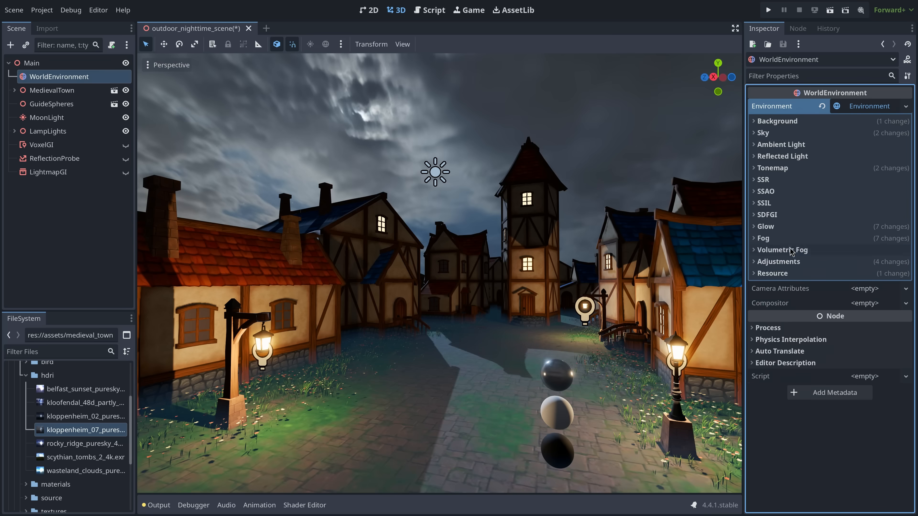
left_click(792, 251)
Step: Position and scale the plane mesh under Tower so it fills the upper tower window's opening
left_click(72, 204)
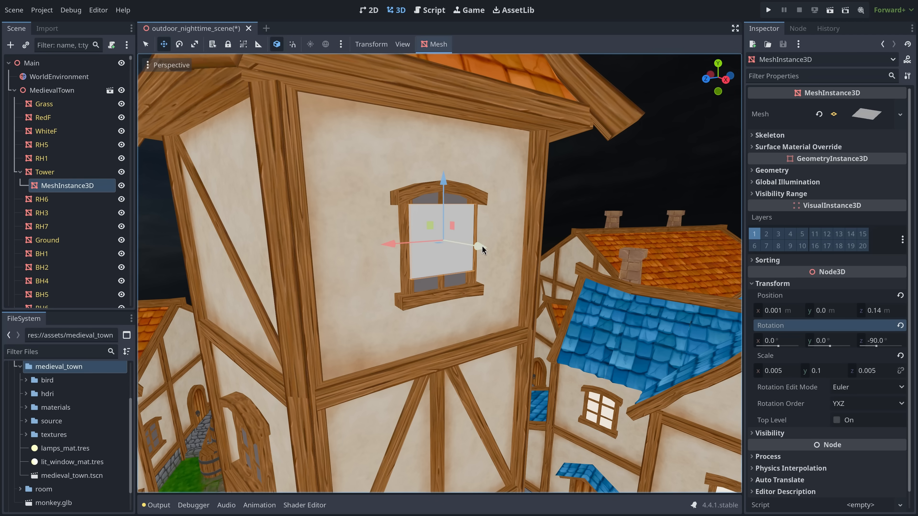
left_click_drag(482, 246, 479, 245)
key("r")
left_click_drag(440, 179, 442, 174)
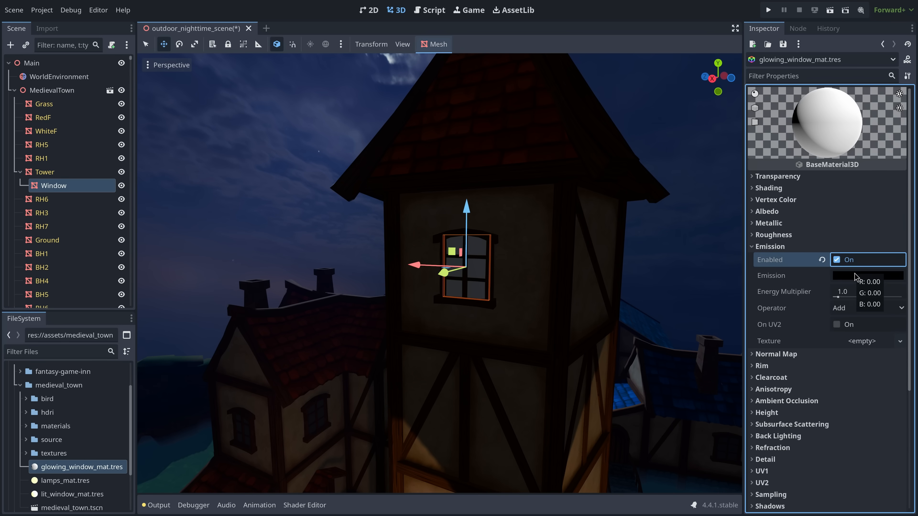
Step: Set glowing_window_mat.tres to emit blue 406eb8 with an emission Energy Multiplier of 7.0
left_click(867, 275)
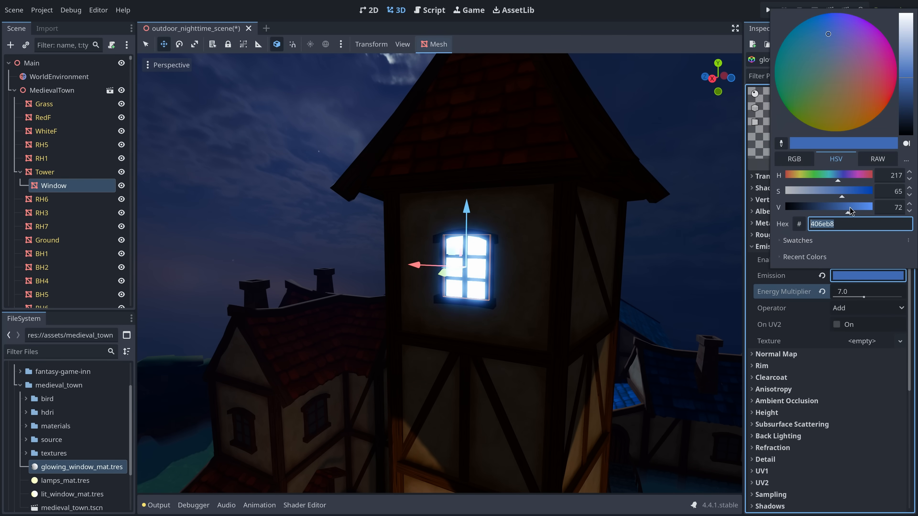
left_click(762, 211)
left_click(860, 221)
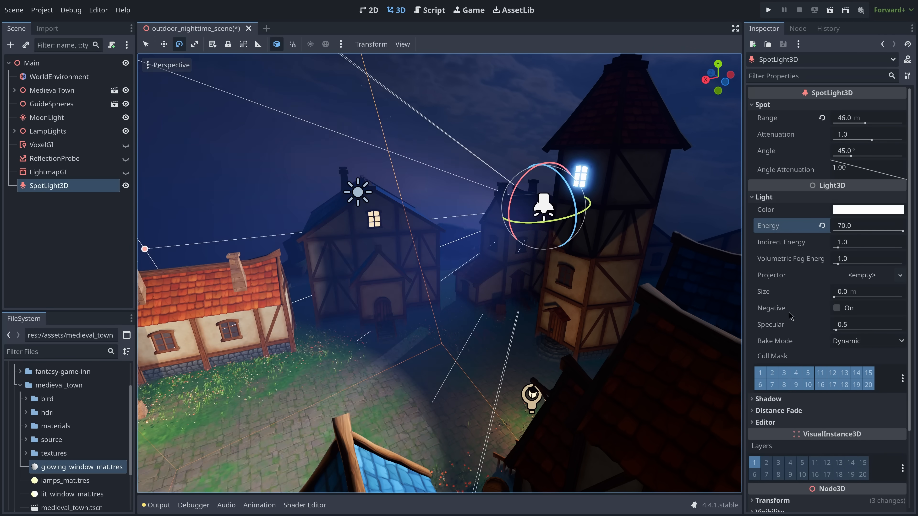
Step: Give SpotLight3D a blue color, a 13° angle and a Volumetric Fog Energy of 8.0, and rotate it toward the street
left_click(867, 210)
left_click(827, 241)
left_click(841, 386)
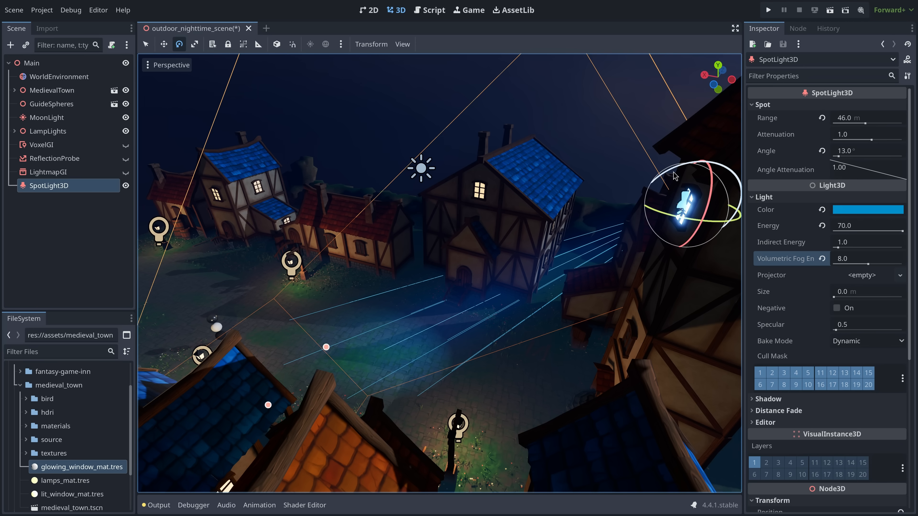
left_click_drag(708, 170, 647, 202)
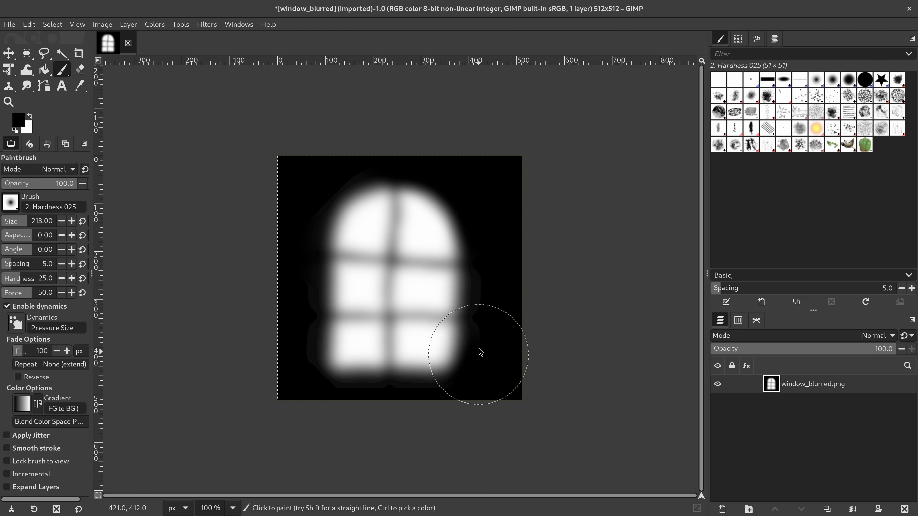
Step: Paint the edges of window_blurred.png black in GIMP and assign the texture as SpotLight3D's projector in Godot
left_click_drag(479, 353, 484, 186)
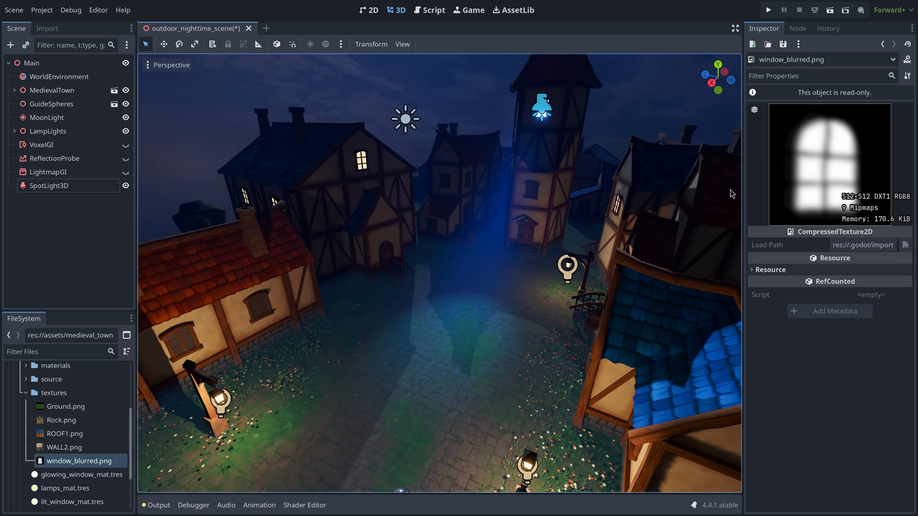
left_click(24, 188)
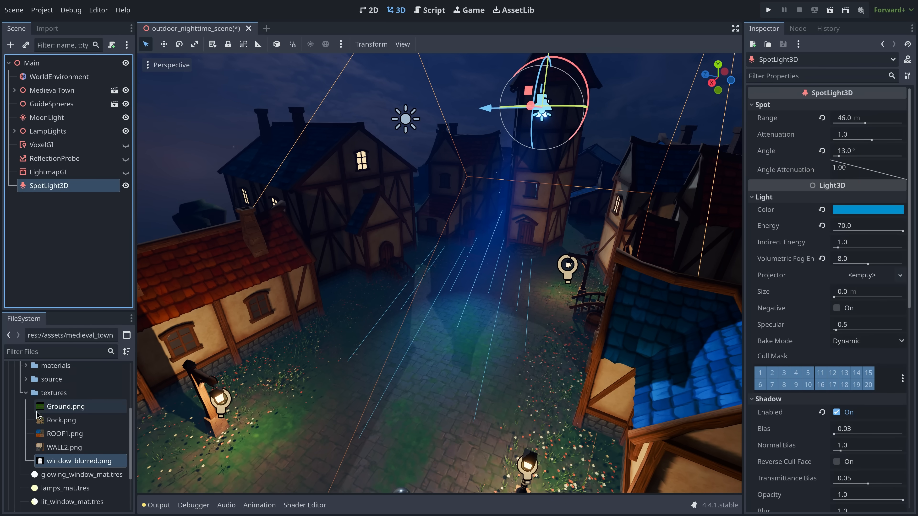
left_click_drag(43, 466, 864, 282)
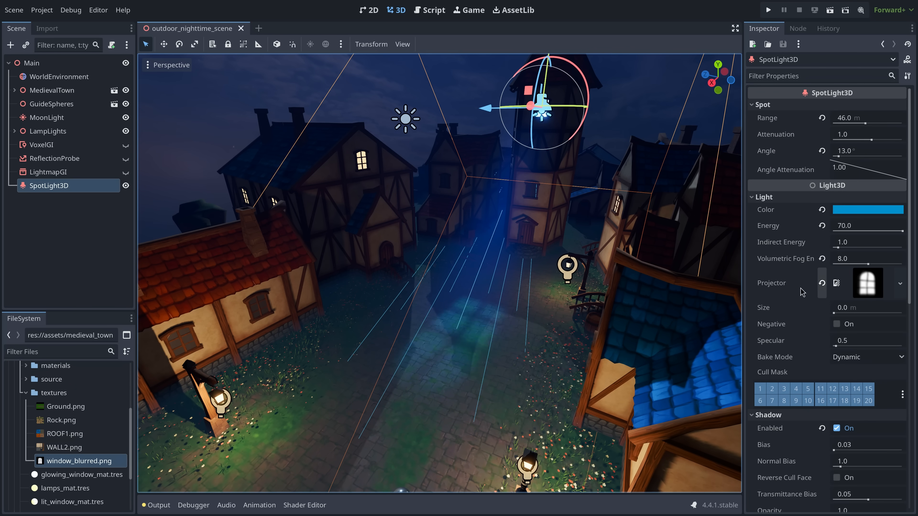
left_click(214, 121)
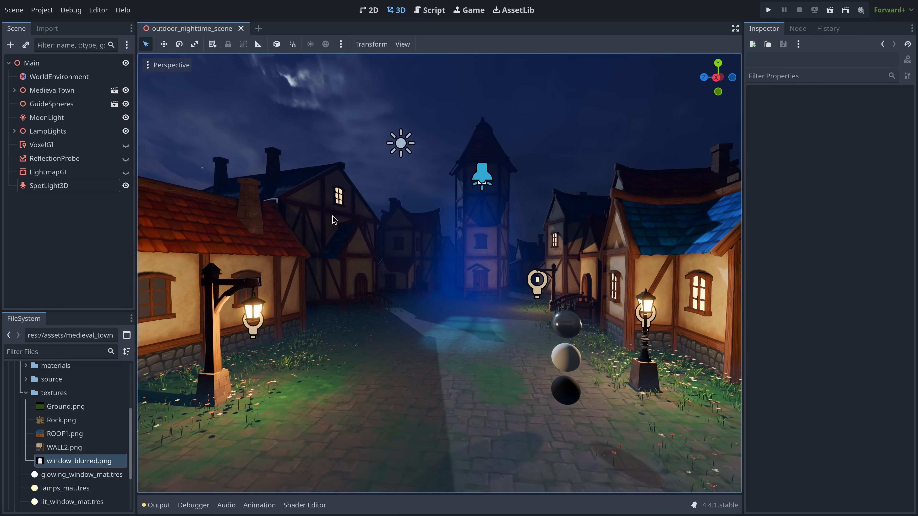
middle_click_drag(334, 220, 363, 225)
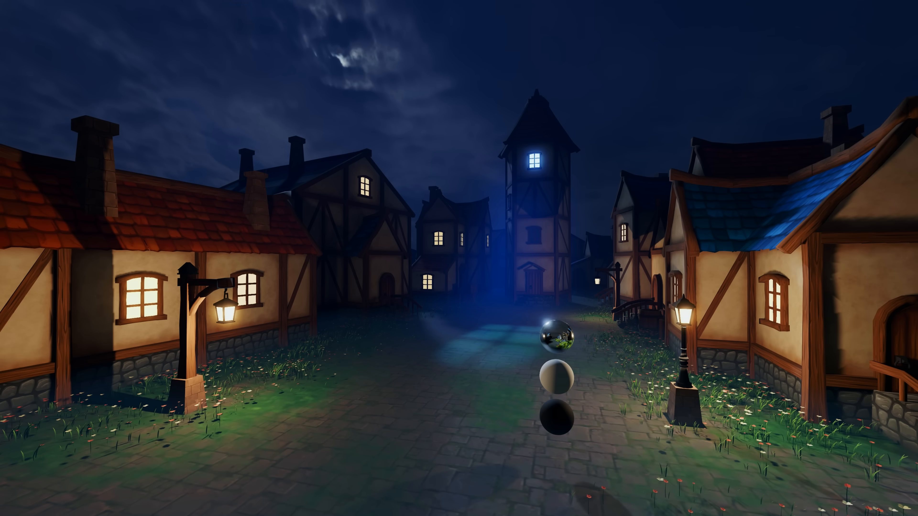
Step: Enable SSAO in the rocky village's WorldEnvironment with Radius 2.05 and Intensity 0.9
scroll(306, 282, "up", 8)
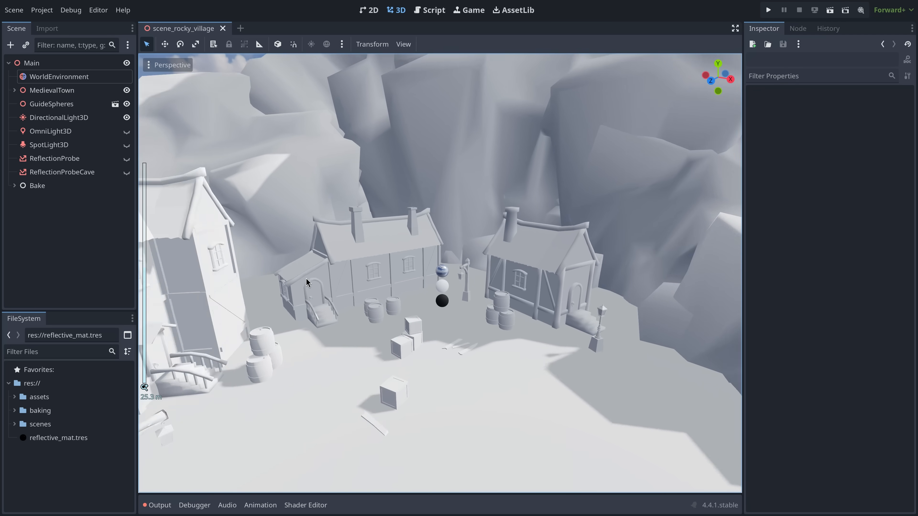
left_click(65, 77)
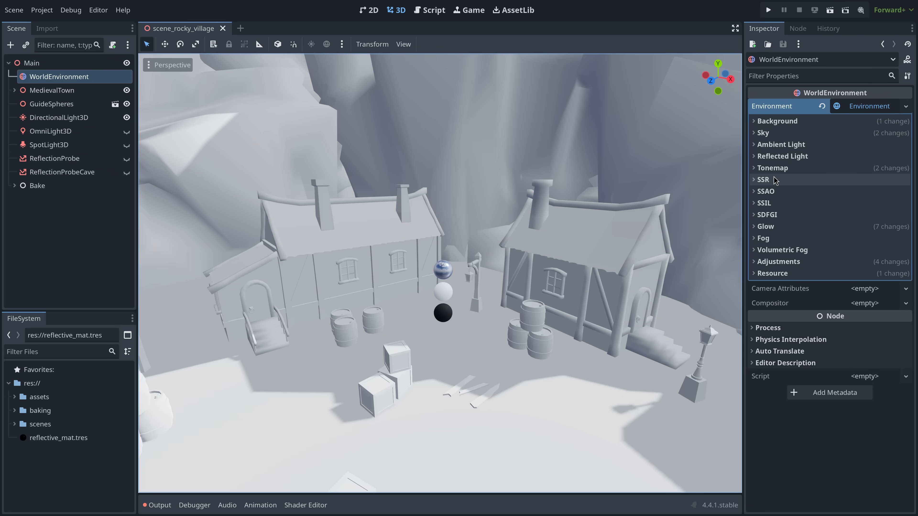
left_click(797, 197)
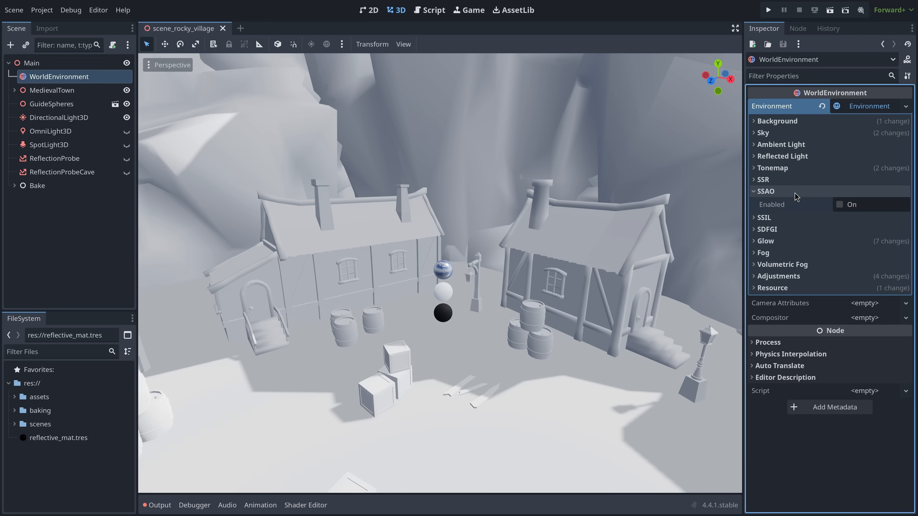
left_click(839, 205)
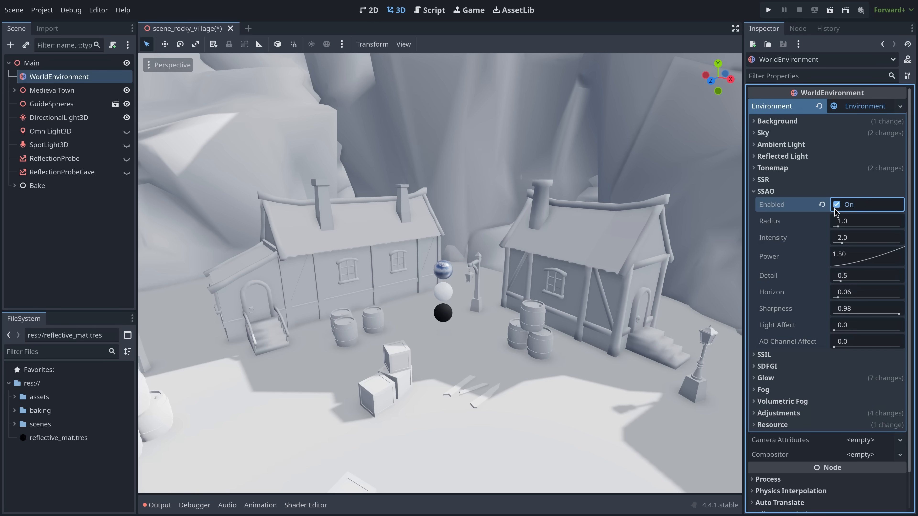
mouse_move(842, 238)
left_mouse_down()
mouse_move(867, 238)
mouse_move(853, 239)
mouse_move(863, 223)
mouse_move(837, 222)
left_mouse_up()
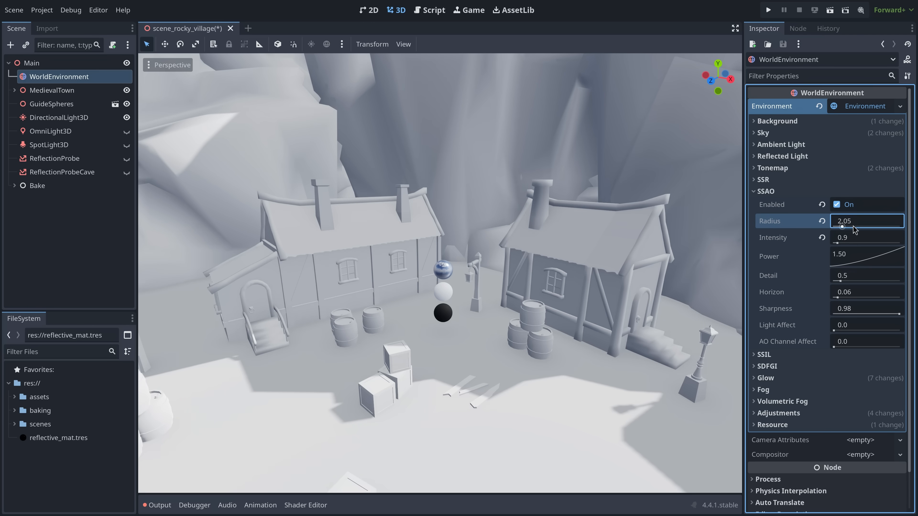
left_click(853, 237)
left_click(766, 191)
Step: Enable SSIL in the environment with a Radius of 3.2 m and an Intensity of 0.95
left_click(764, 203)
left_click(839, 217)
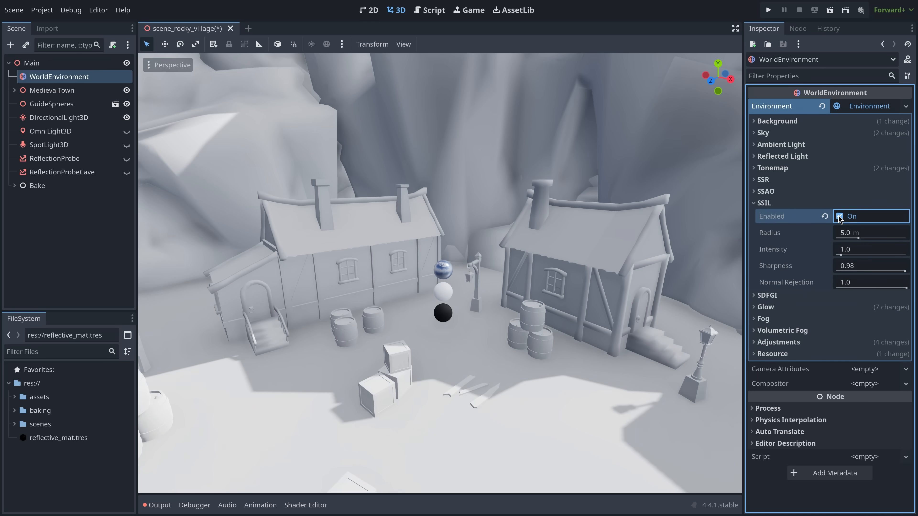
left_click_drag(859, 235, 843, 252)
Step: Enable SDFGI in the environment and turn SSIL off
left_click(806, 295)
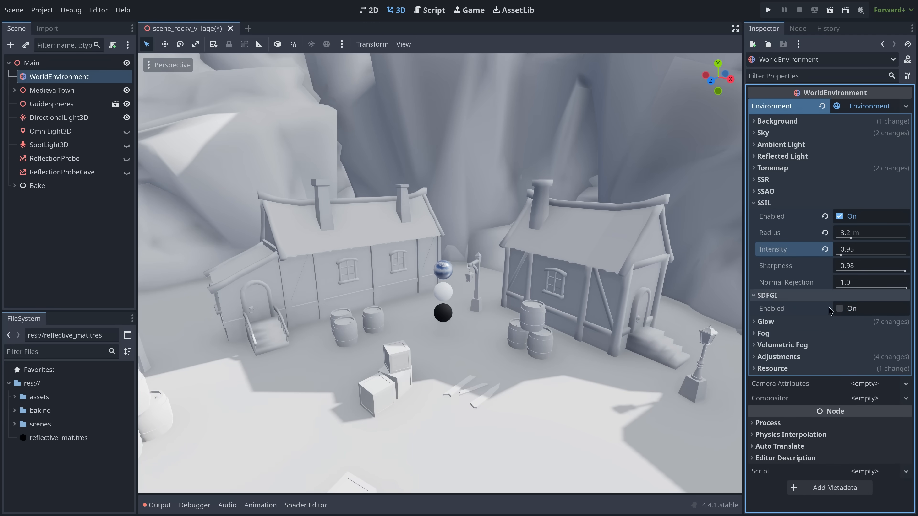
left_click(836, 308)
mouse_move(610, 295)
middle_mouse_down()
mouse_move(586, 291)
mouse_move(596, 289)
middle_mouse_up()
left_click(837, 216)
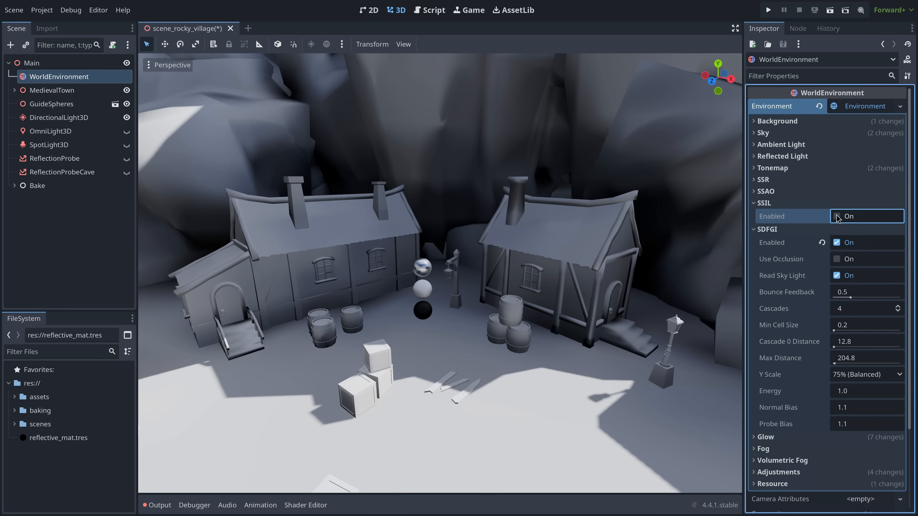
Step: Enable SSR in the environment and apply reflective_mat.tres to the village ground
left_click(777, 180)
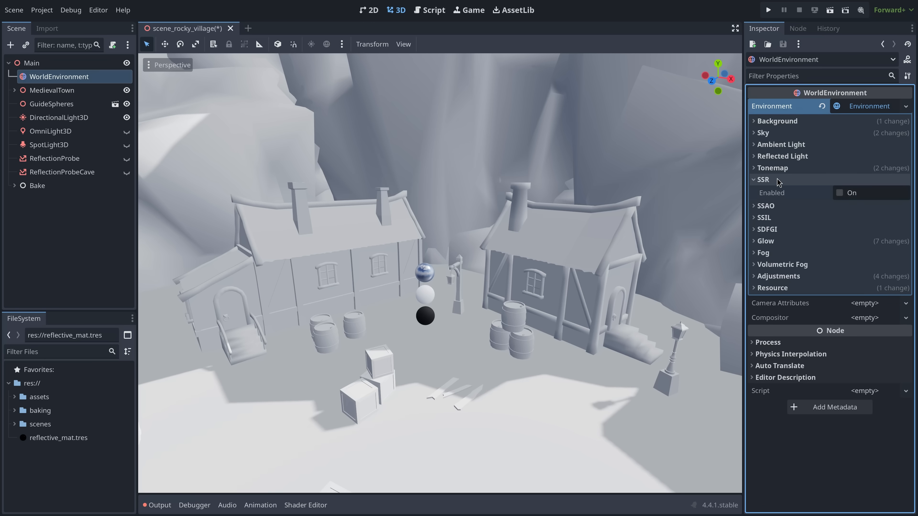
left_click(838, 193)
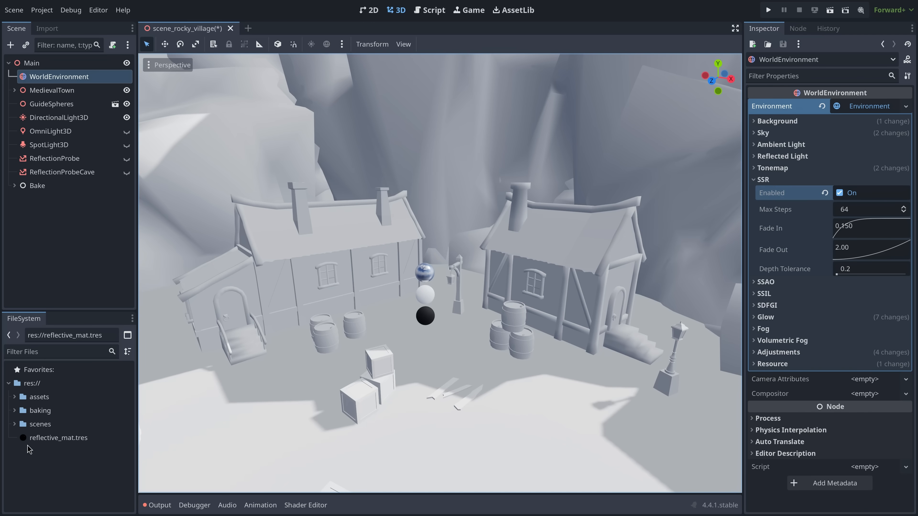
left_click_drag(59, 438, 411, 421)
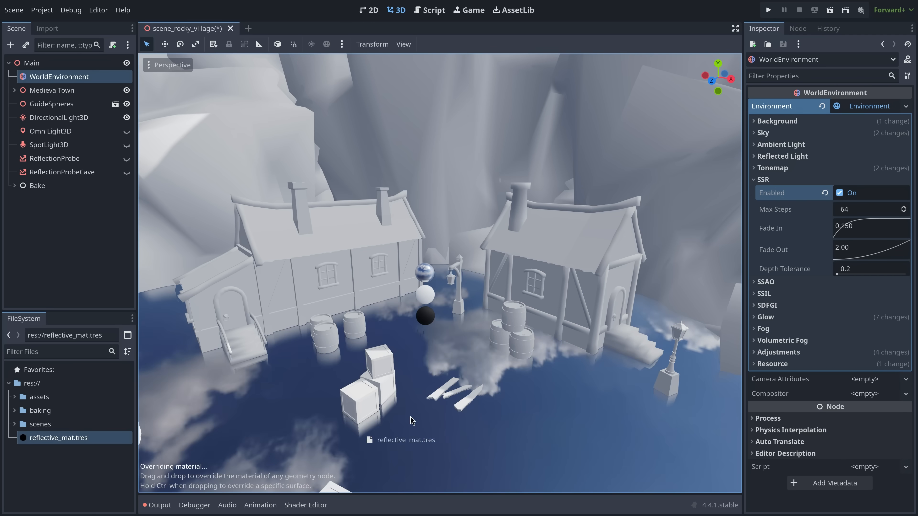
Step: Toggle SSR off and on to compare the reflections of the houses and props on the ground
left_click(839, 193)
left_click(839, 194)
left_click(842, 195)
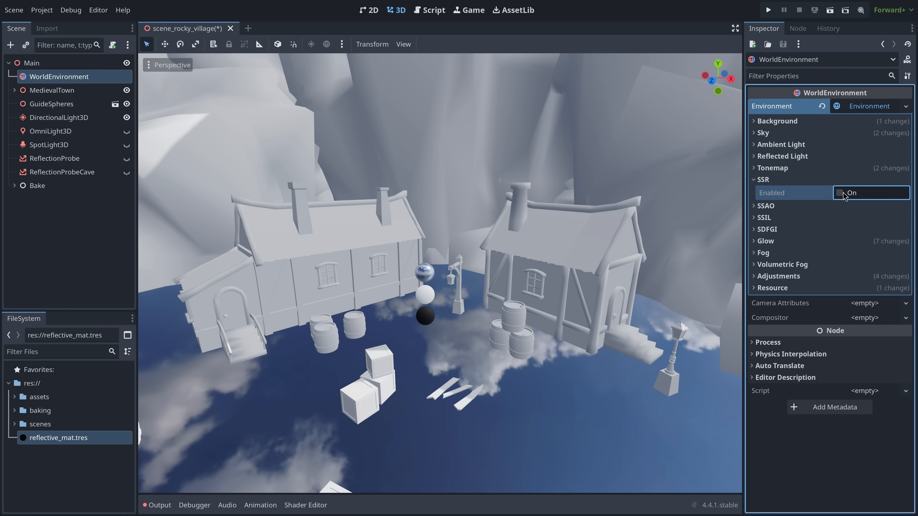
left_click(843, 194)
mouse_move(563, 327)
middle_mouse_down()
mouse_move(541, 306)
mouse_move(515, 338)
mouse_move(486, 322)
mouse_move(548, 328)
middle_mouse_up()
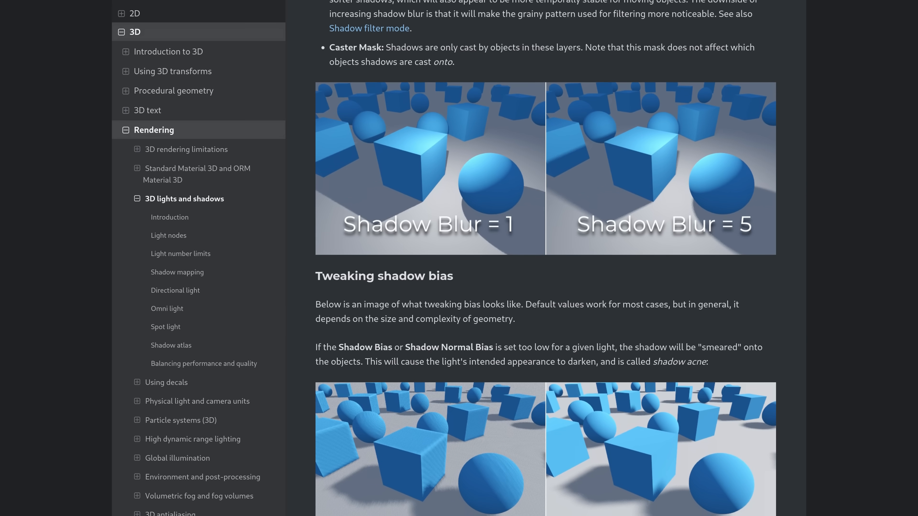
Step: Switch to the Godot documentation and read the section on tweaking shadow bias in 3D lights and shadows
scroll(546, 258, "down", 3)
scroll(545, 258, "down", 4)
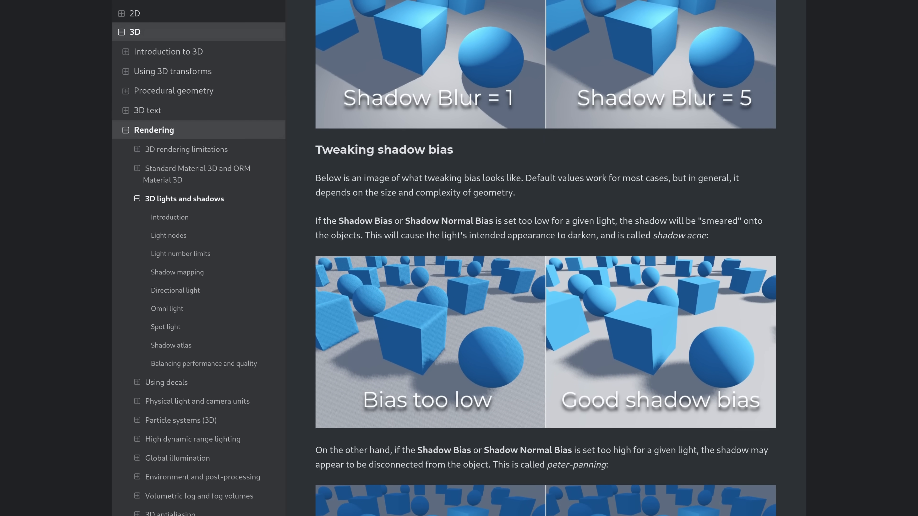
scroll(546, 258, "down", 4)
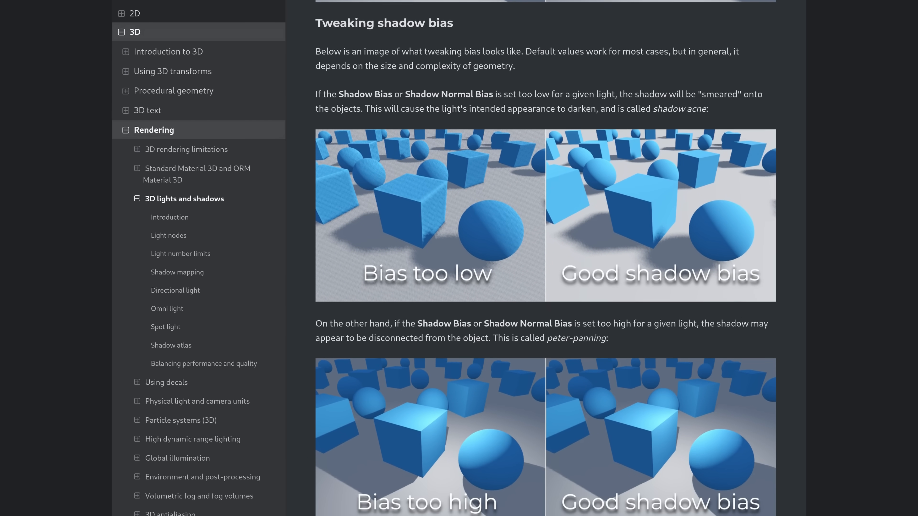
scroll(546, 258, "down", 1)
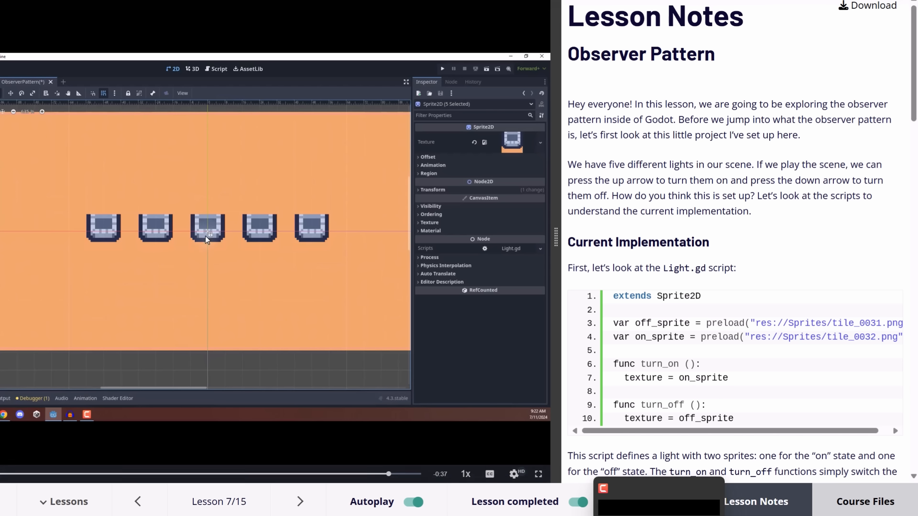
left_click_drag(211, 227, 211, 173)
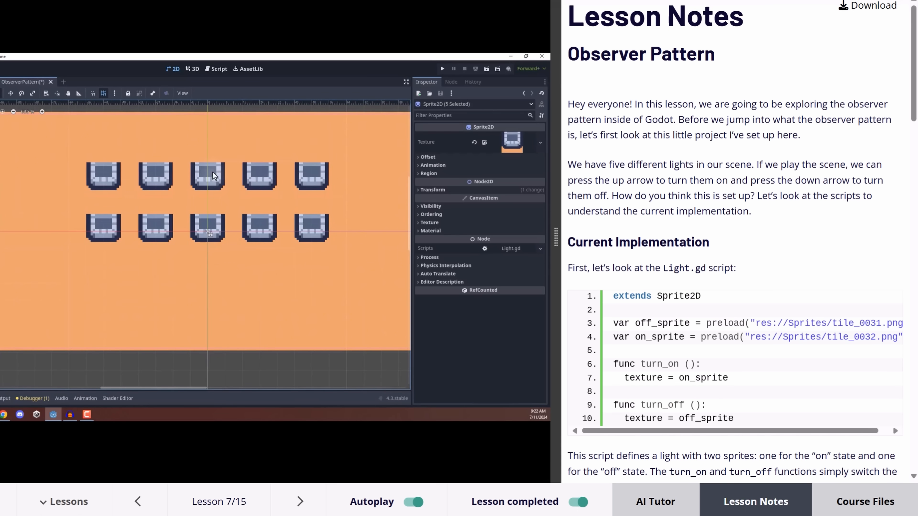